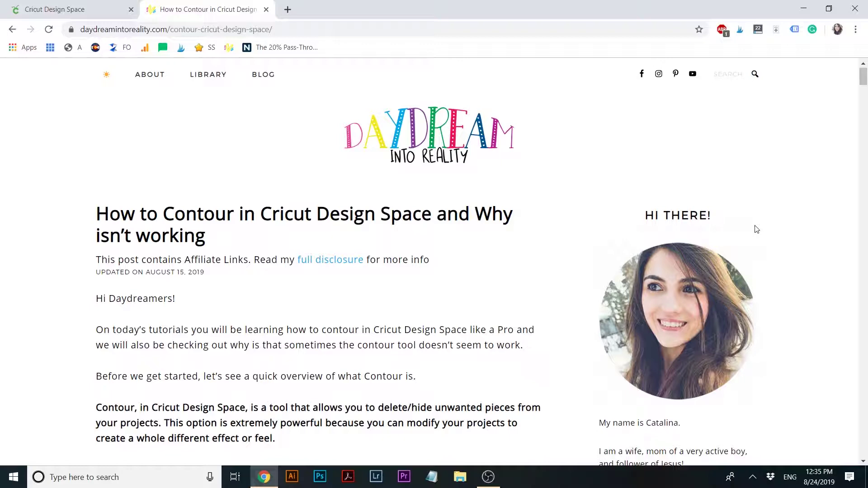
# - Skim the blog article explaining how to contour and why the tool sometimes does not work
pyautogui.moveTo(863, 82); pyautogui.dragTo(865, 429)
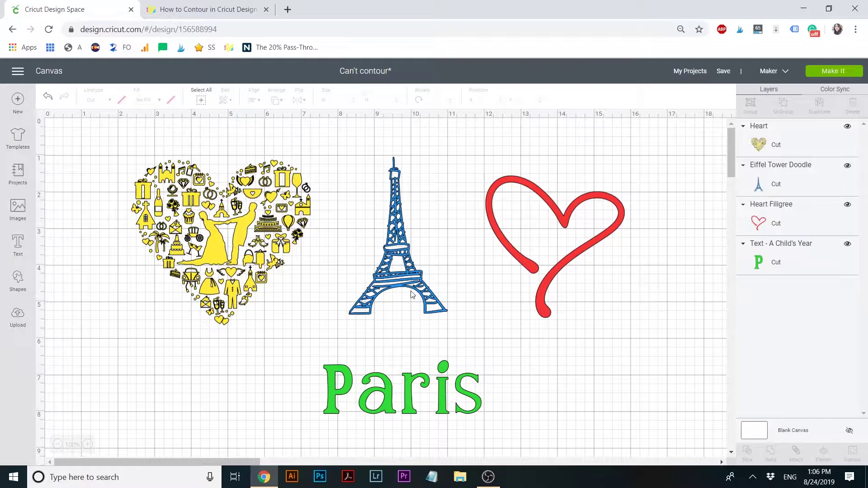
# - Compare whether Contour is available for the Eiffel Tower alone and for the tower selected together with the red heart
pyautogui.click(786, 176)
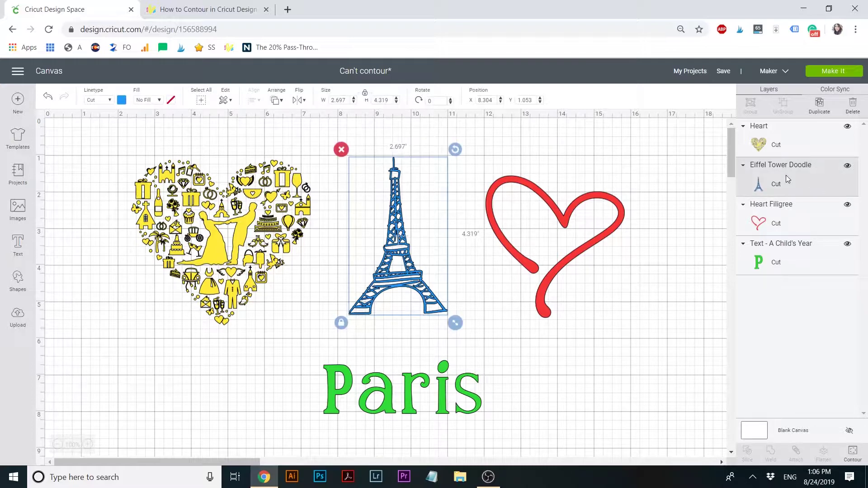
pyautogui.click(654, 189)
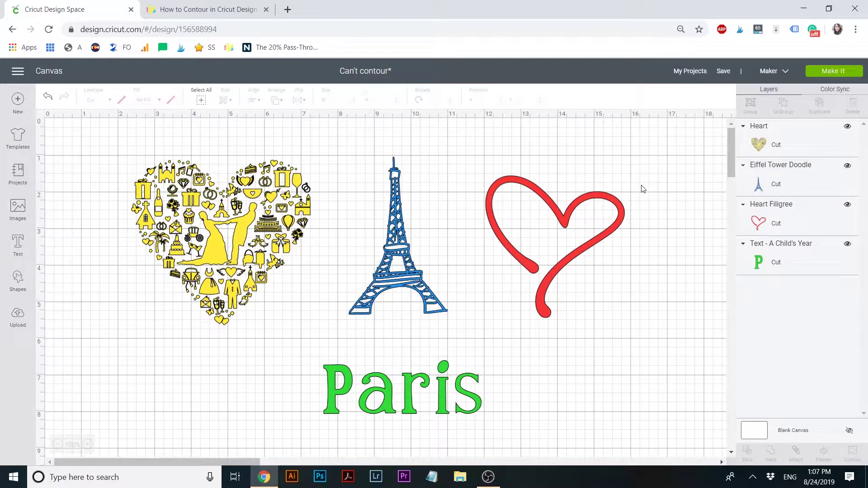
pyautogui.moveTo(642, 186); pyautogui.dragTo(357, 261)
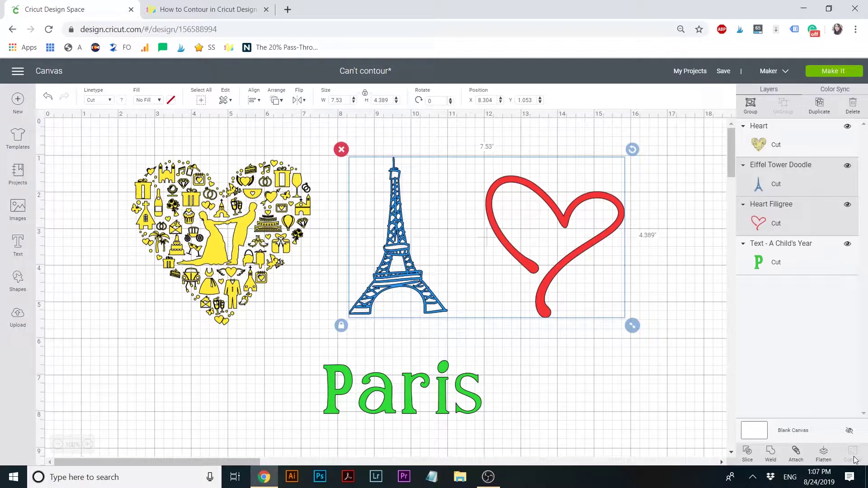
pyautogui.click(698, 385)
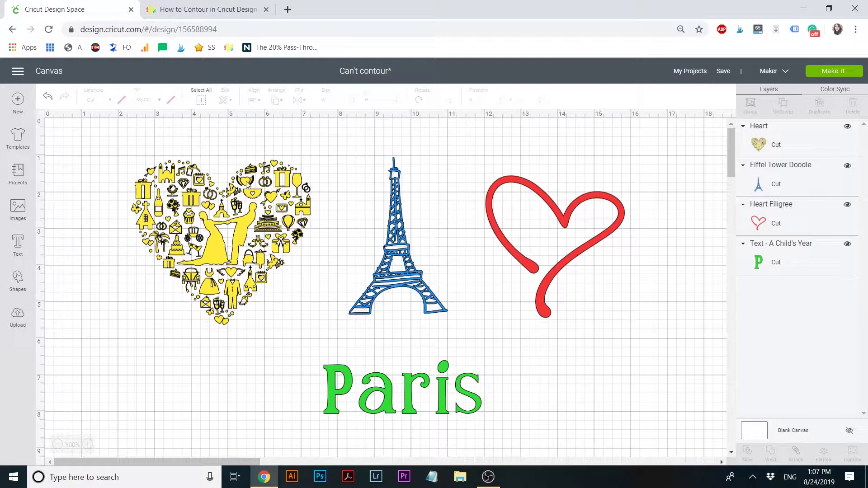
# - Hide the outer outline of the Eiffel Tower Doodle with Contour, keeping its inner pieces, and return to the canvas
pyautogui.click(256, 225)
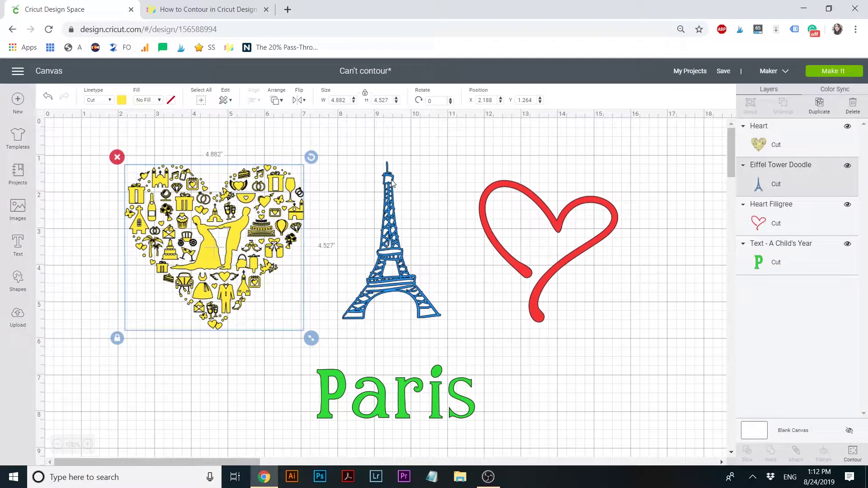
pyautogui.click(392, 183)
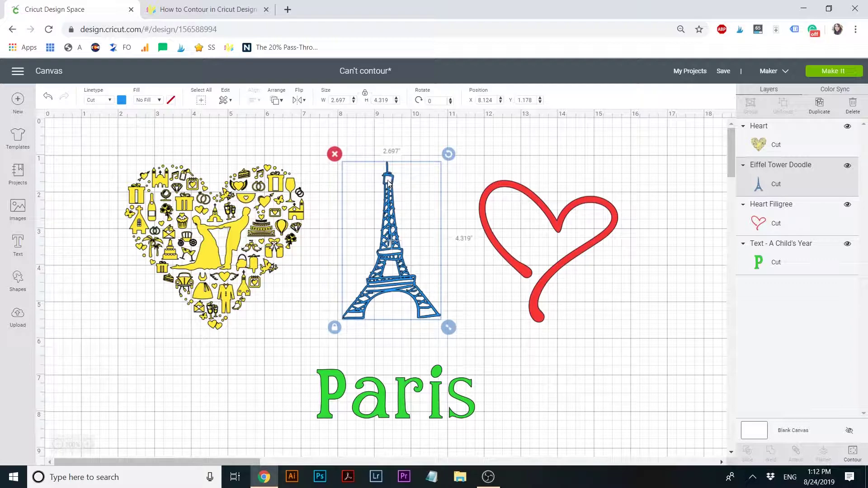
pyautogui.click(853, 456)
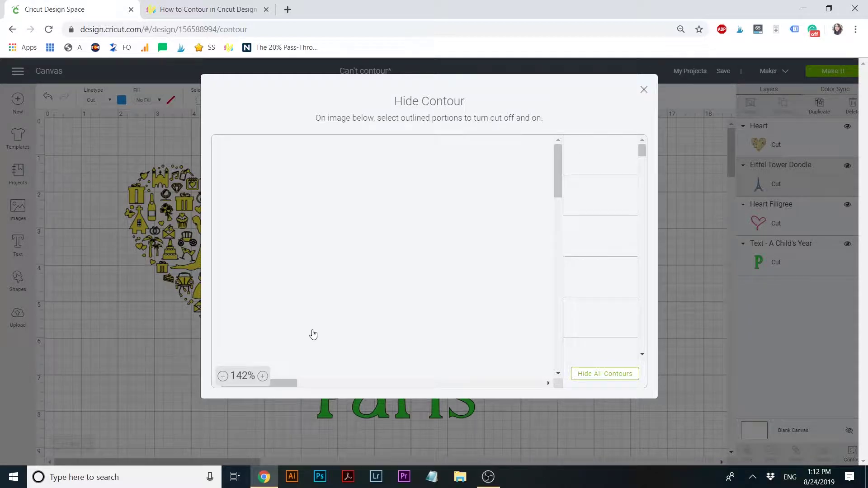
pyautogui.click(223, 377)
pyautogui.click(223, 377)
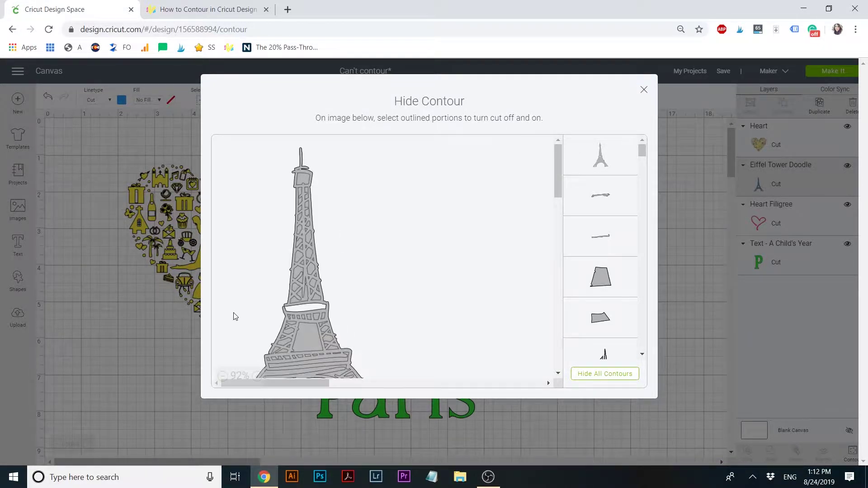
pyautogui.scroll(-3, 233, 314)
pyautogui.click(223, 376)
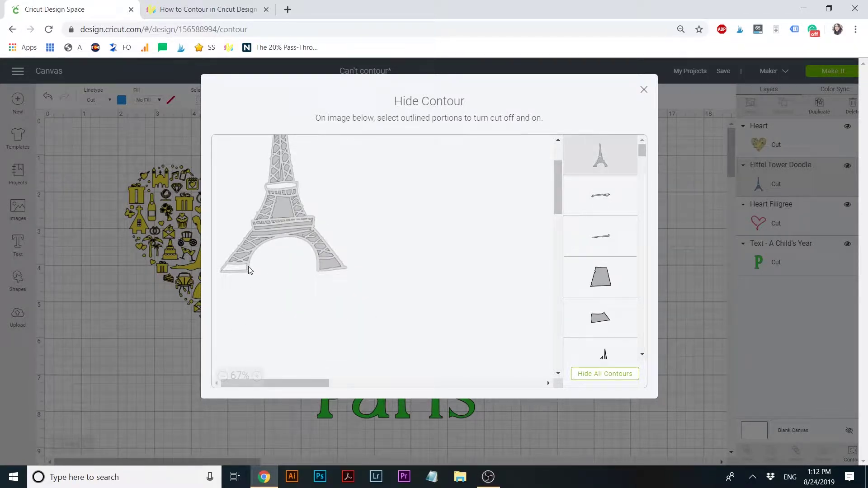
pyautogui.scroll(3, 249, 271)
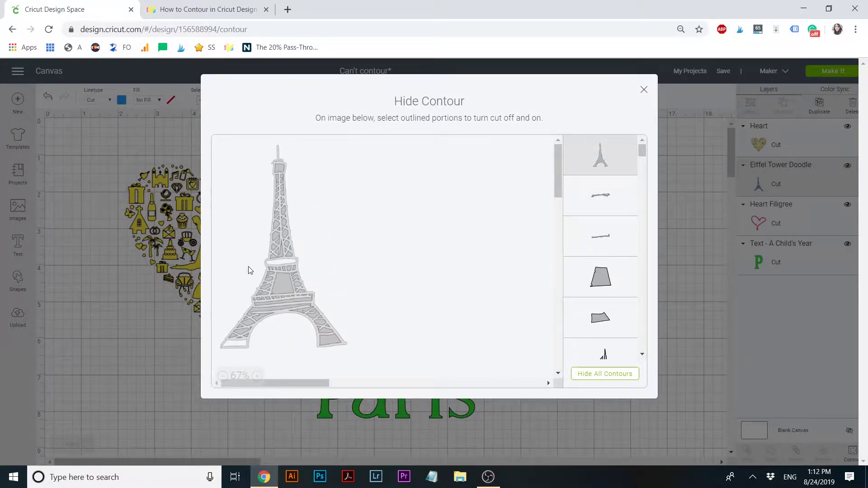
pyautogui.click(644, 90)
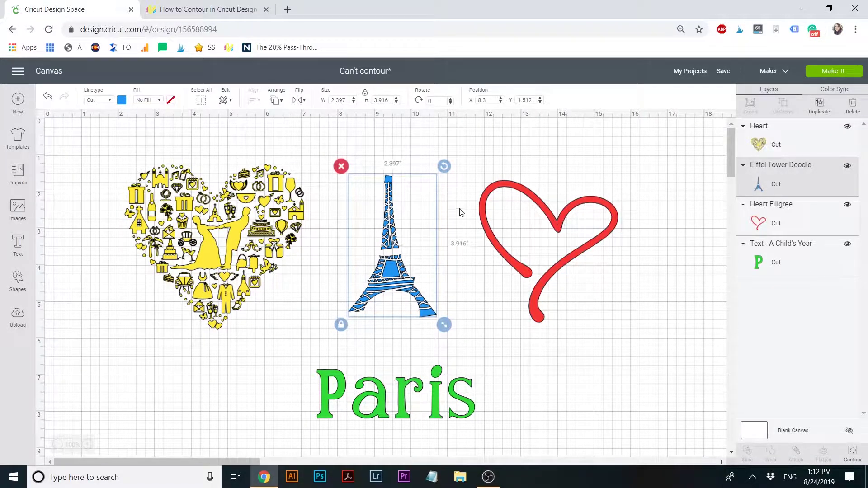
# - Check whether Contour is available for the red heart and for the Paris text
pyautogui.click(519, 265)
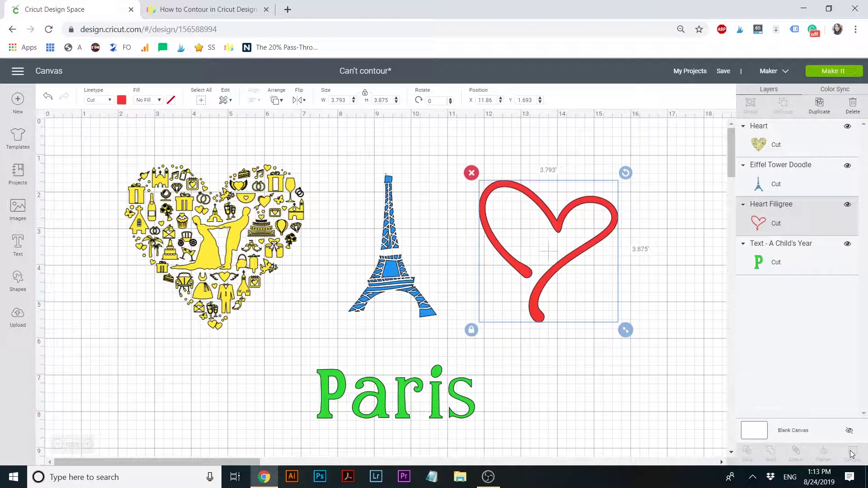
pyautogui.click(408, 408)
pyautogui.moveTo(408, 409); pyautogui.dragTo(399, 401)
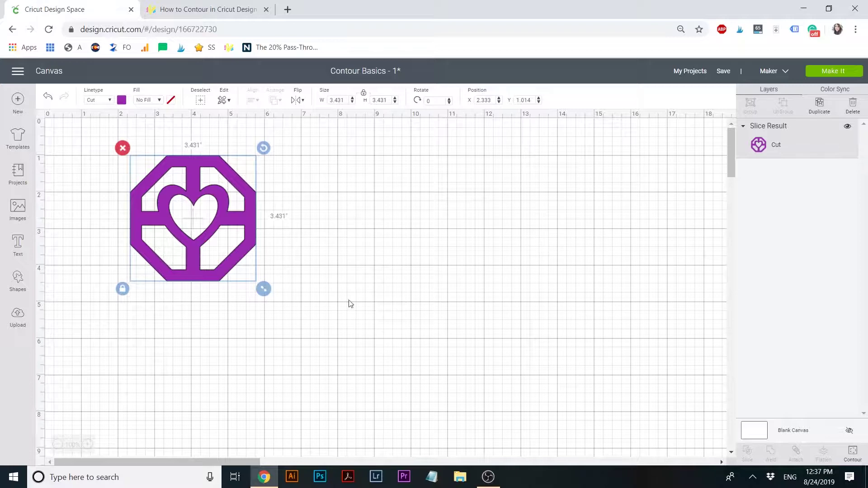
# - Move the purple octagon to about X 7.667, Y 2.403 and hide all of its inner contours
pyautogui.moveTo(247, 218); pyautogui.dragTo(444, 270)
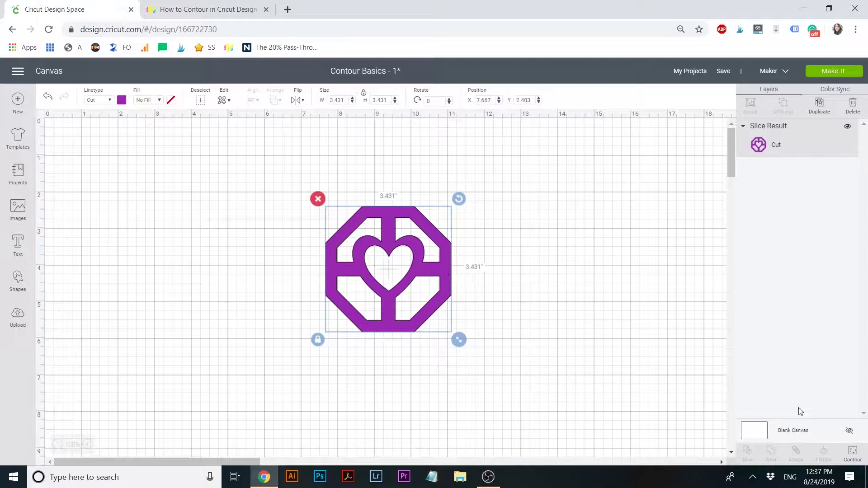
pyautogui.click(845, 451)
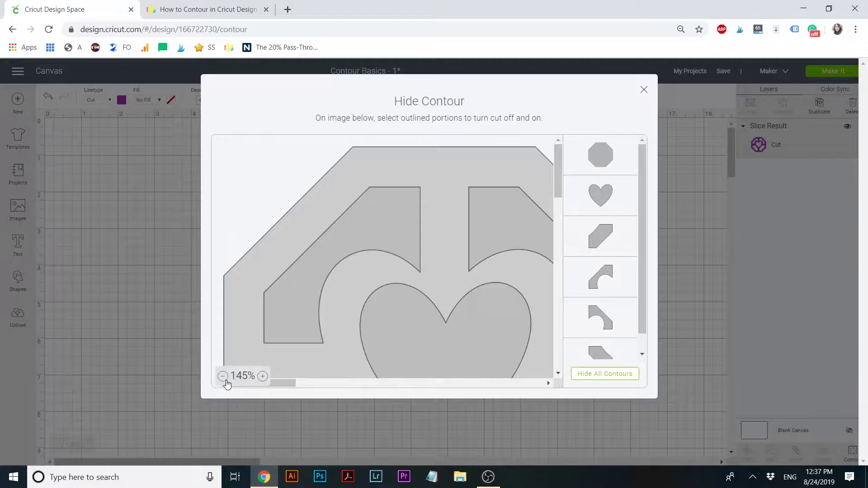
pyautogui.click(223, 377)
pyautogui.doubleClick(224, 377)
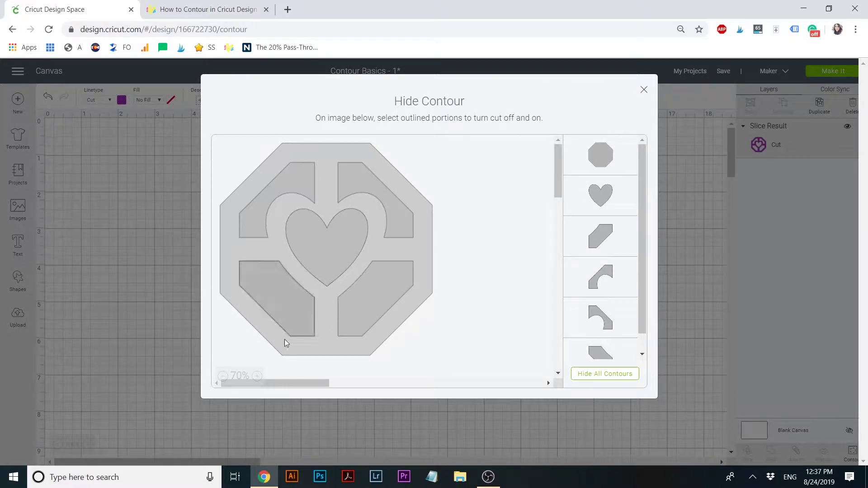
pyautogui.click(575, 373)
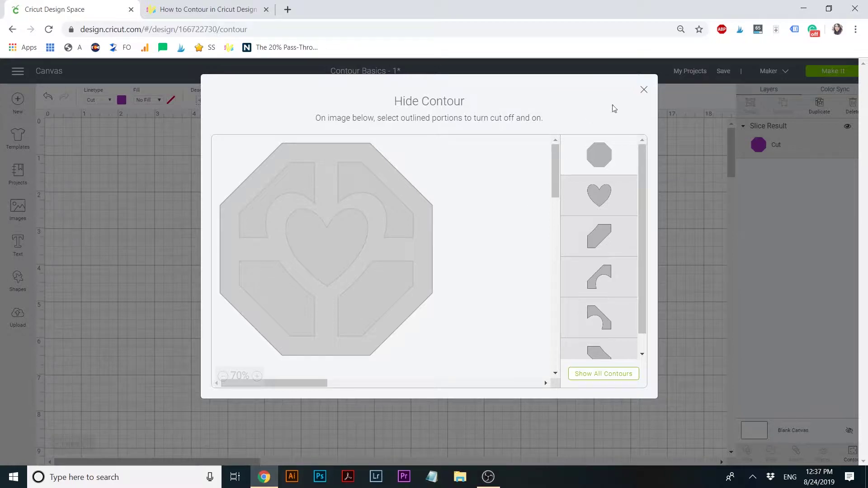
pyautogui.click(644, 90)
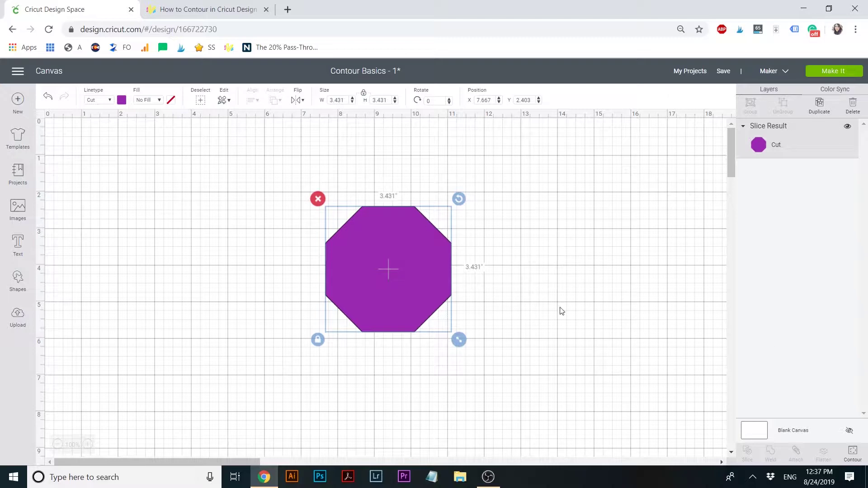
# - Turn only the heart cutout of the purple octagon back on with Contour and return to the canvas
pyautogui.click(852, 453)
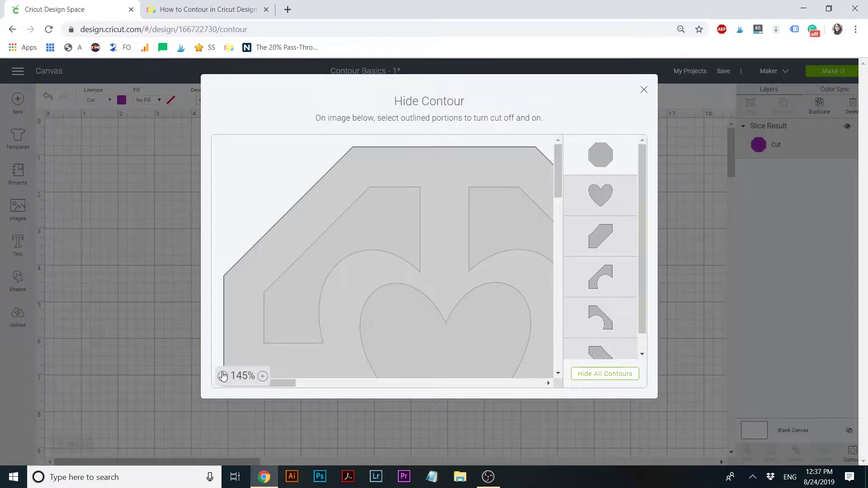
pyautogui.click(223, 377)
pyautogui.click(223, 377)
pyautogui.click(223, 377)
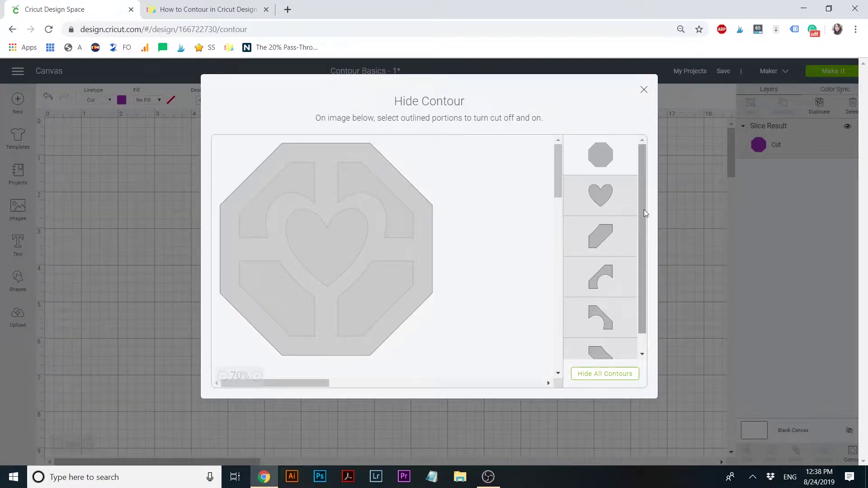
pyautogui.moveTo(644, 210); pyautogui.dragTo(644, 248)
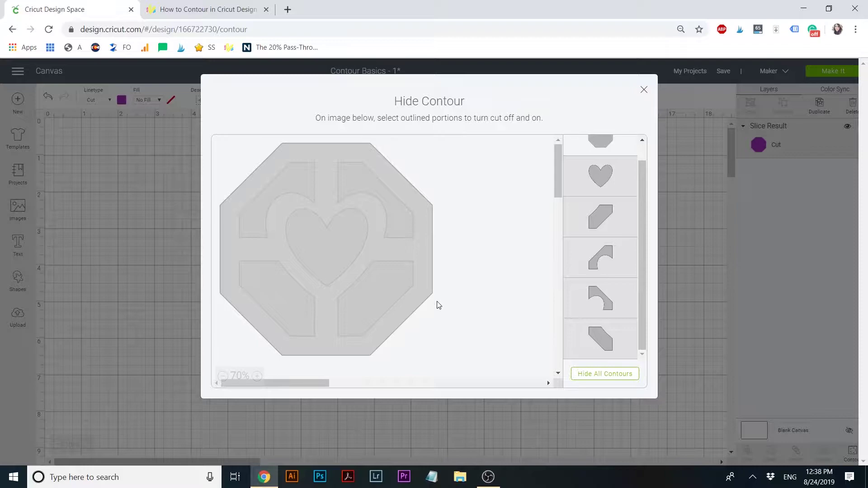
pyautogui.click(332, 244)
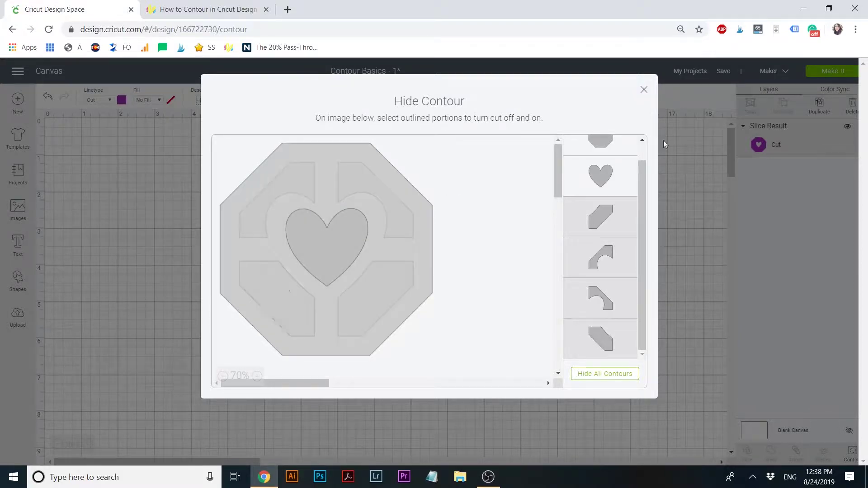
pyautogui.click(644, 89)
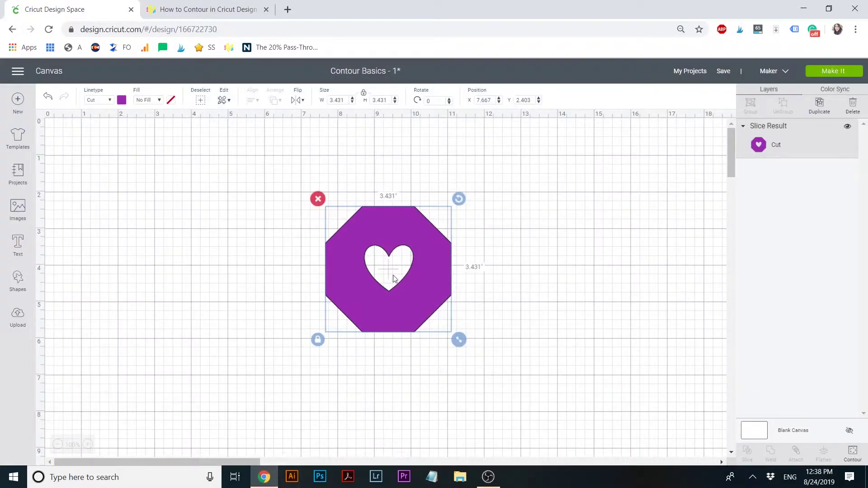
pyautogui.click(497, 266)
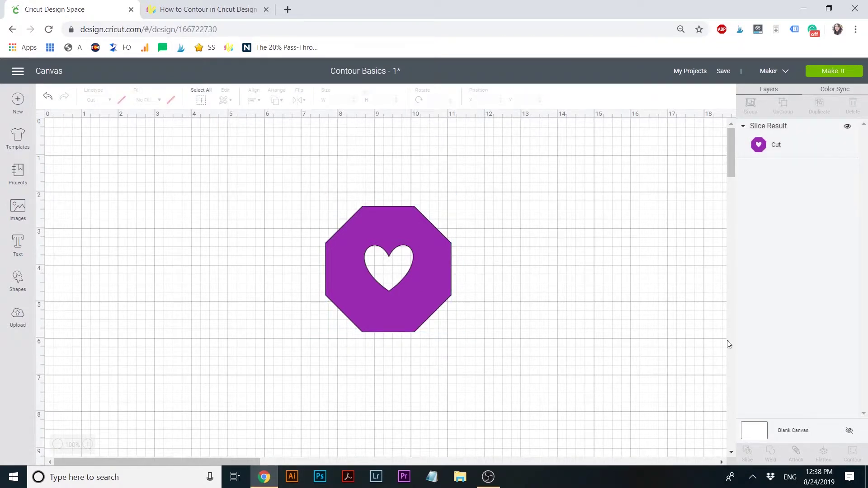
# - Restore the four corner cutouts around the octagon's heart with Contour and return to the canvas
pyautogui.click(406, 282)
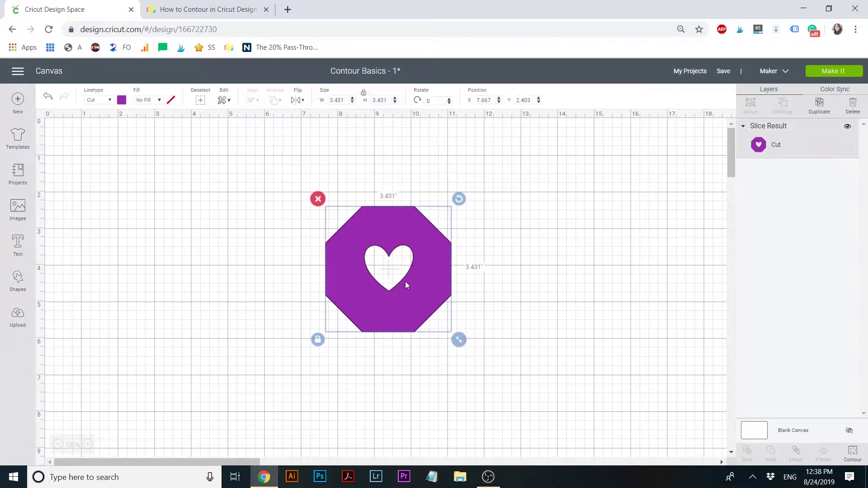
pyautogui.click(852, 454)
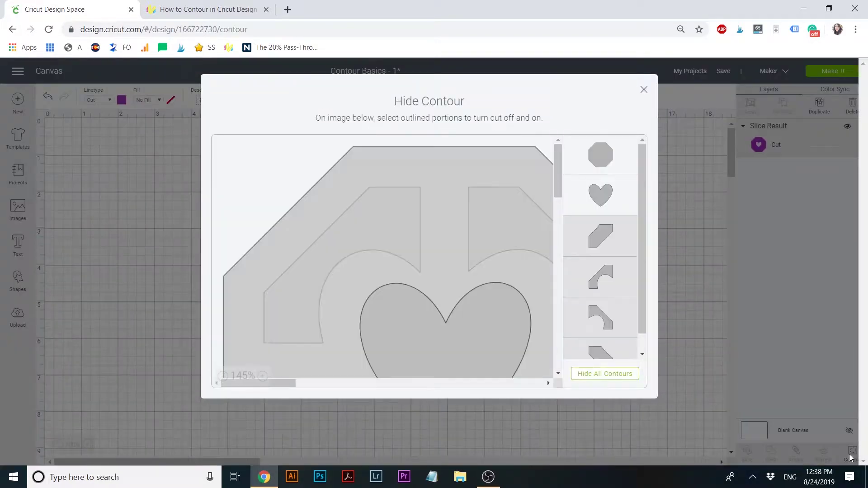
pyautogui.click(221, 377)
pyautogui.click(220, 378)
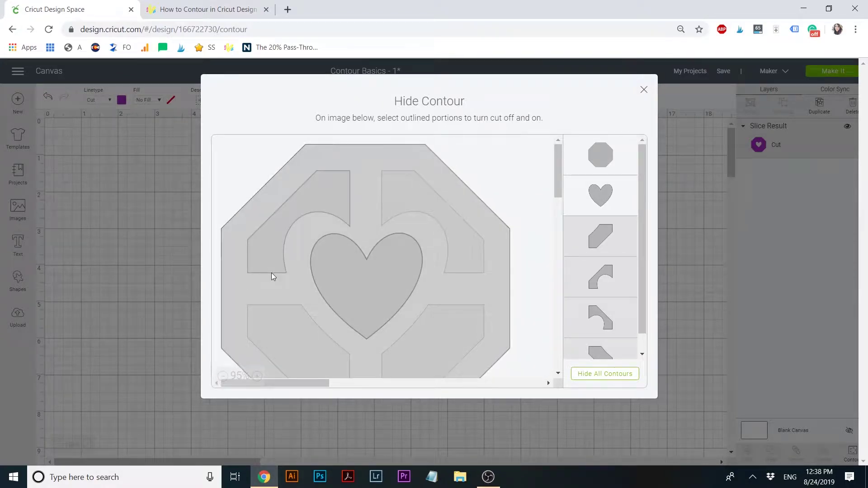
pyautogui.click(312, 201)
pyautogui.click(429, 209)
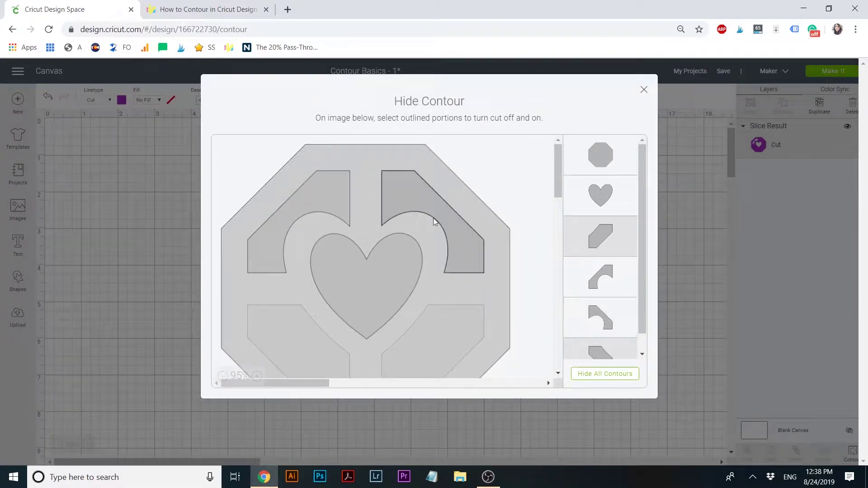
pyautogui.click(449, 339)
pyautogui.click(266, 321)
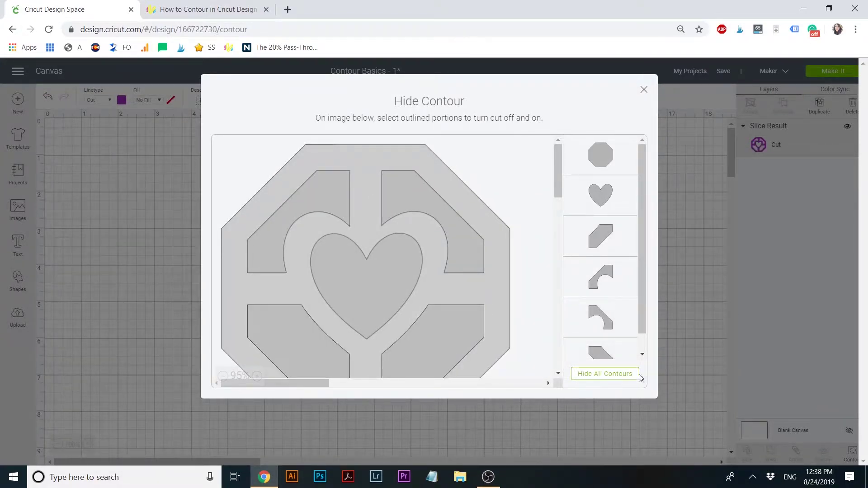
pyautogui.click(643, 90)
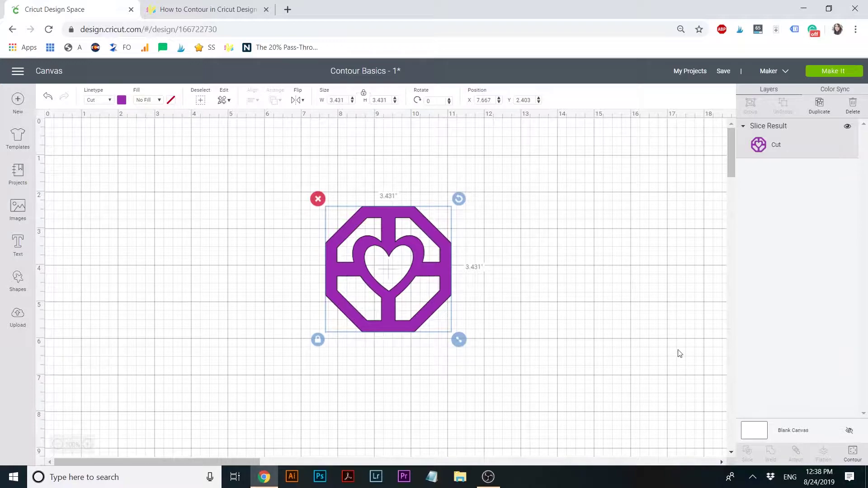
# - Hide the outer octagon and its four corner contours with Contour, keeping only the heart, and return to the canvas
pyautogui.click(853, 452)
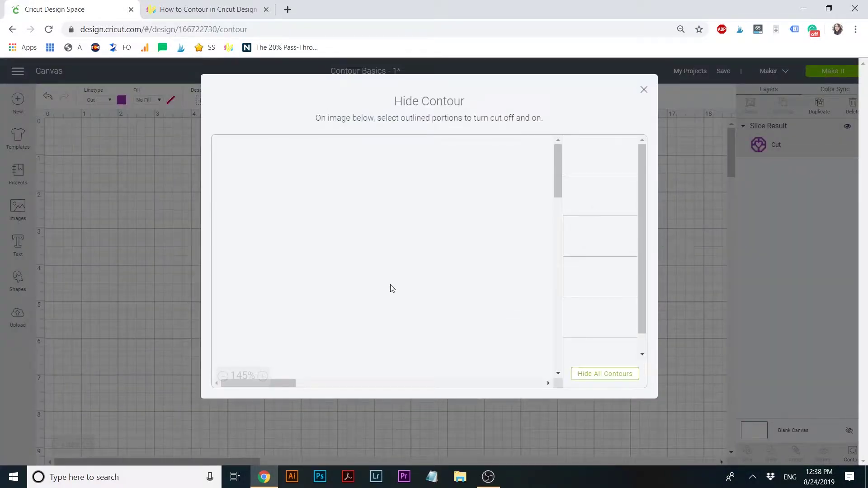
pyautogui.click(222, 378)
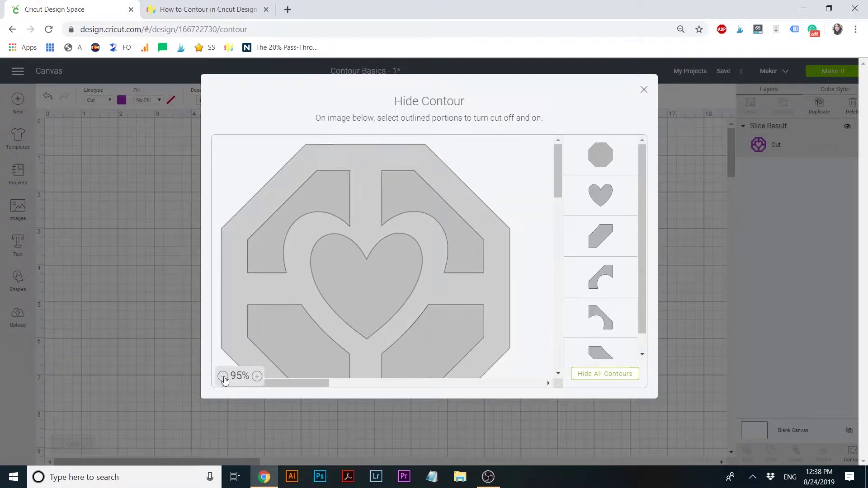
pyautogui.click(503, 282)
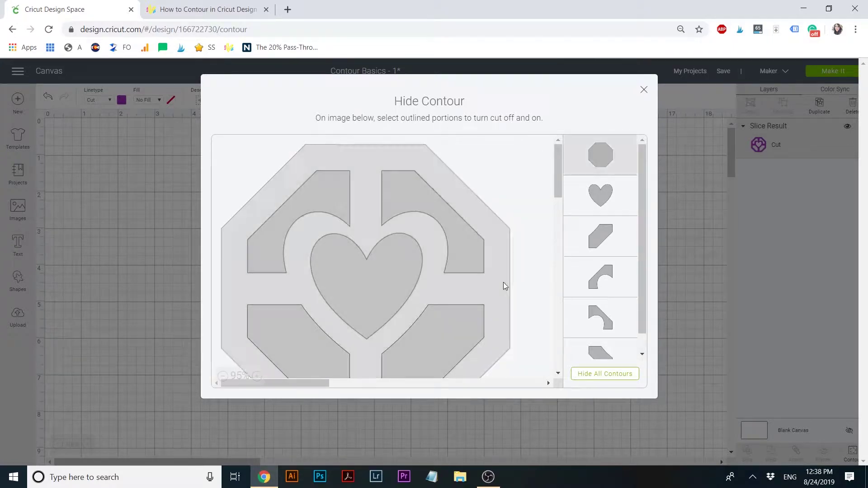
pyautogui.click(473, 261)
pyautogui.click(449, 331)
pyautogui.click(249, 320)
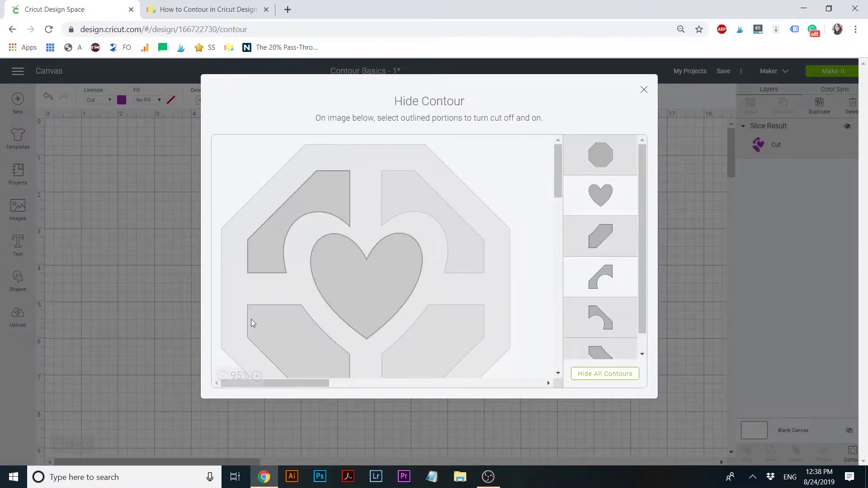
pyautogui.click(252, 241)
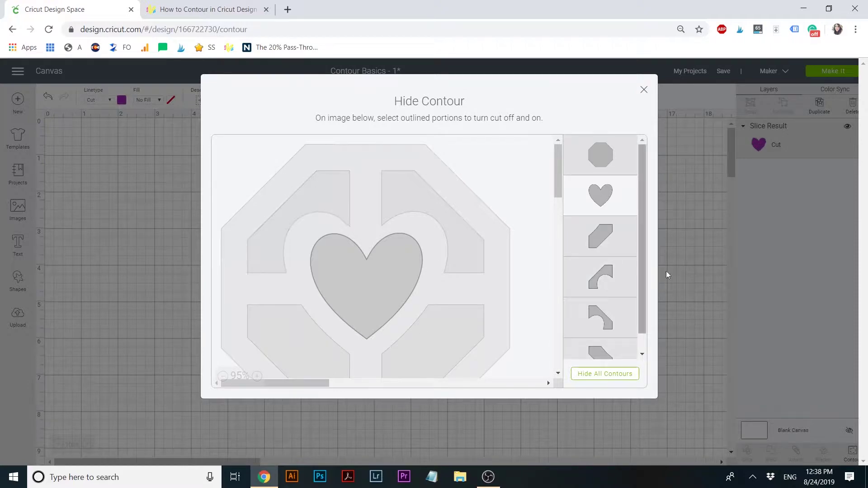
pyautogui.click(644, 91)
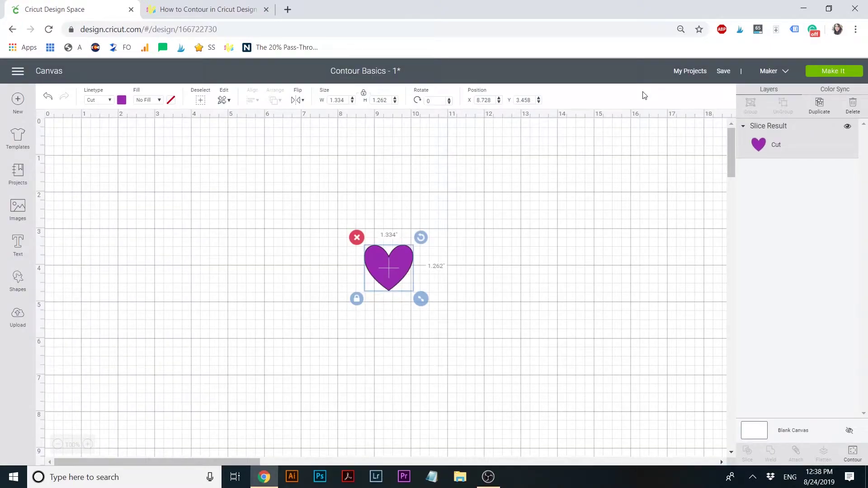
pyautogui.click(480, 220)
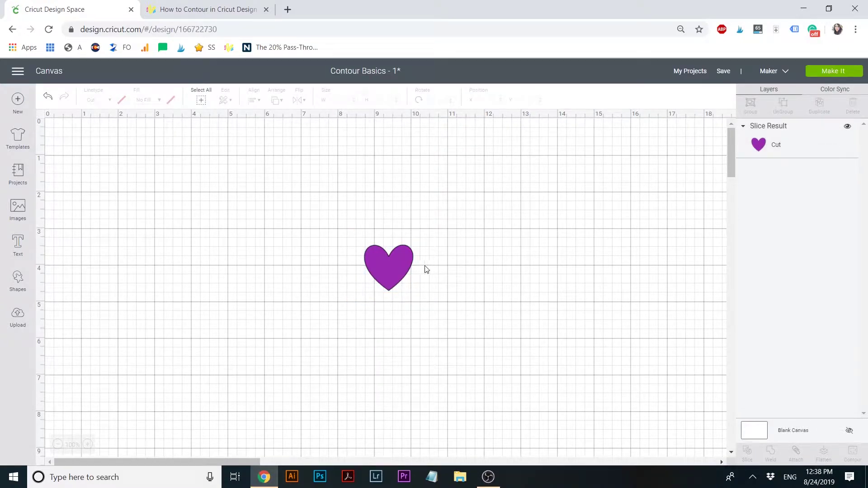
# - Turn the four corner pieces around the heart back on with Contour, keeping the outer octagon hidden, and return to the canvas
pyautogui.click(404, 266)
pyautogui.click(402, 266)
pyautogui.click(846, 453)
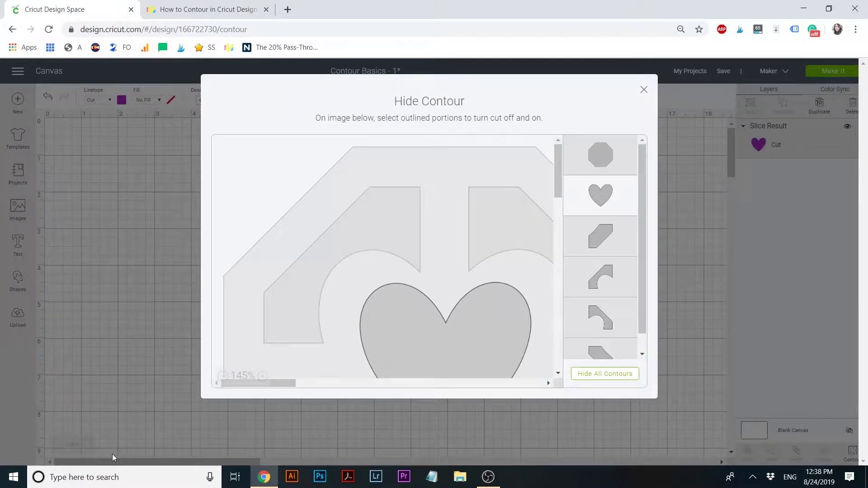
pyautogui.click(222, 376)
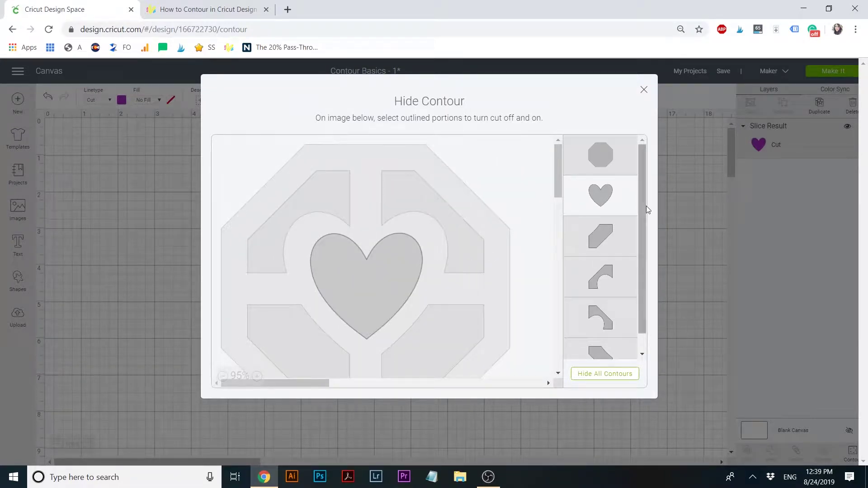
pyautogui.scroll(-1, 640, 219)
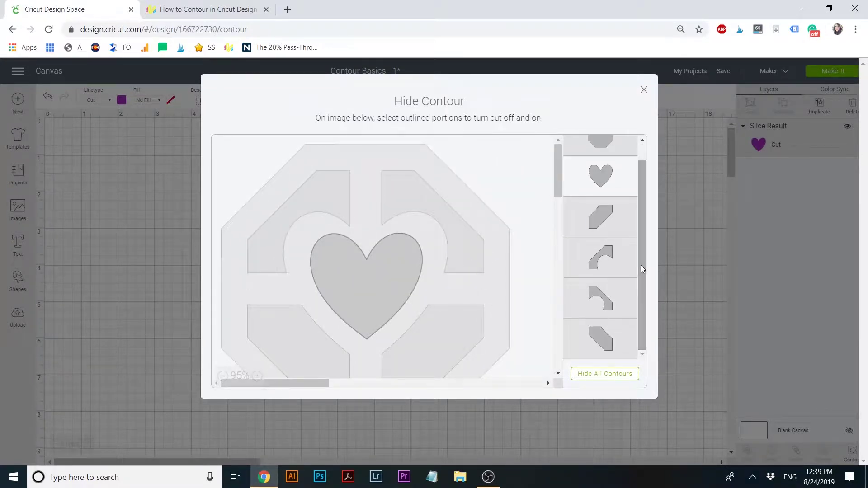
pyautogui.click(601, 221)
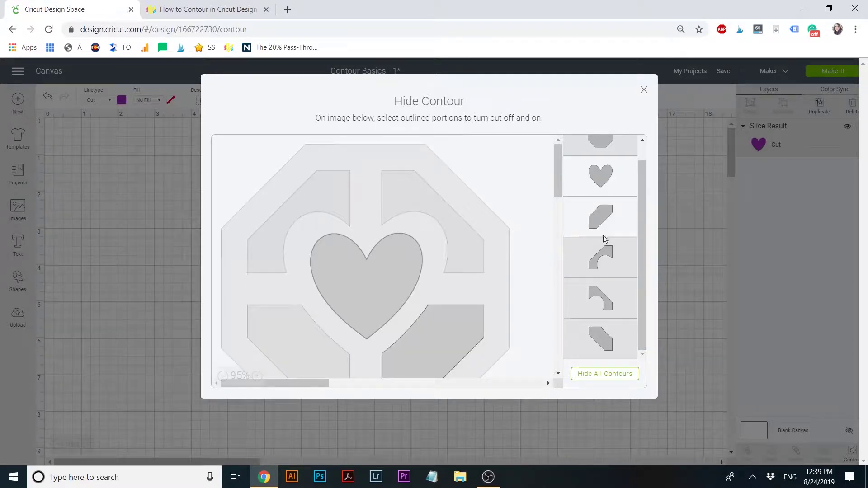
pyautogui.click(605, 256)
pyautogui.click(606, 312)
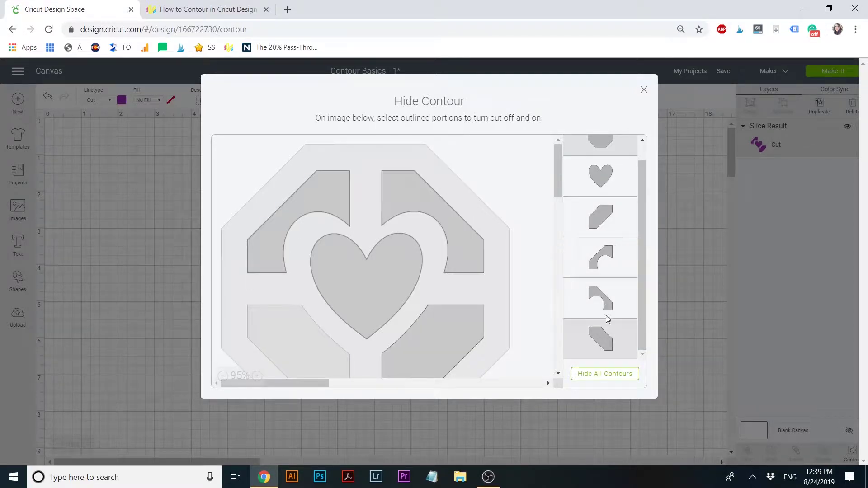
pyautogui.click(608, 348)
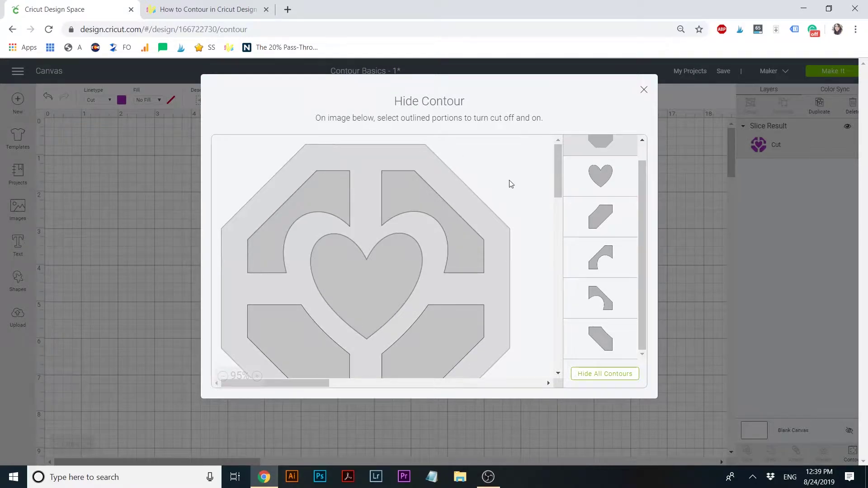
pyautogui.click(645, 92)
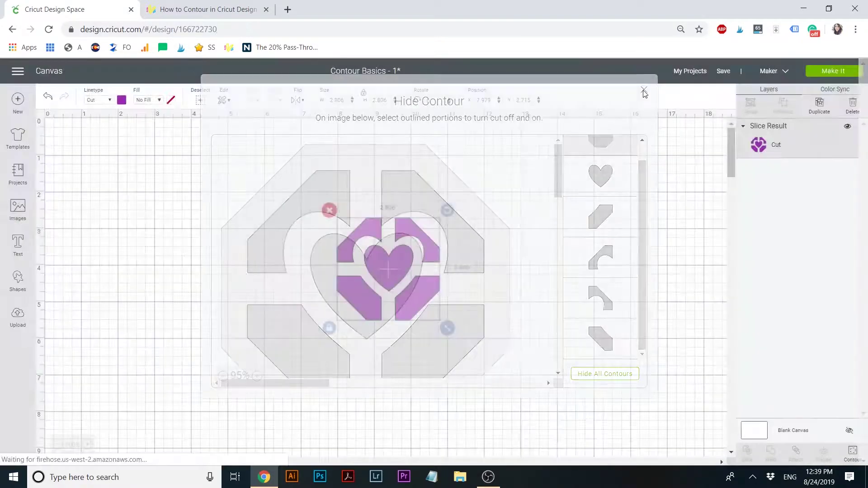
# - Delete the purple heart design with its corner pieces from the canvas
pyautogui.click(582, 259)
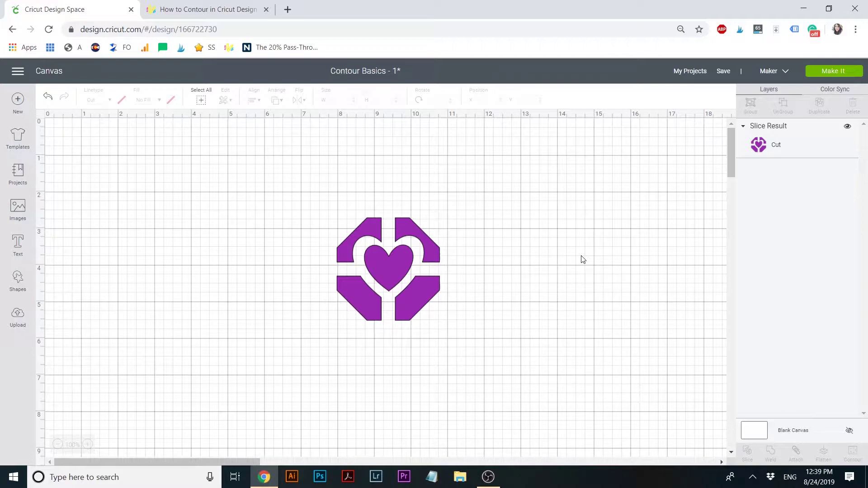
pyautogui.click(432, 250)
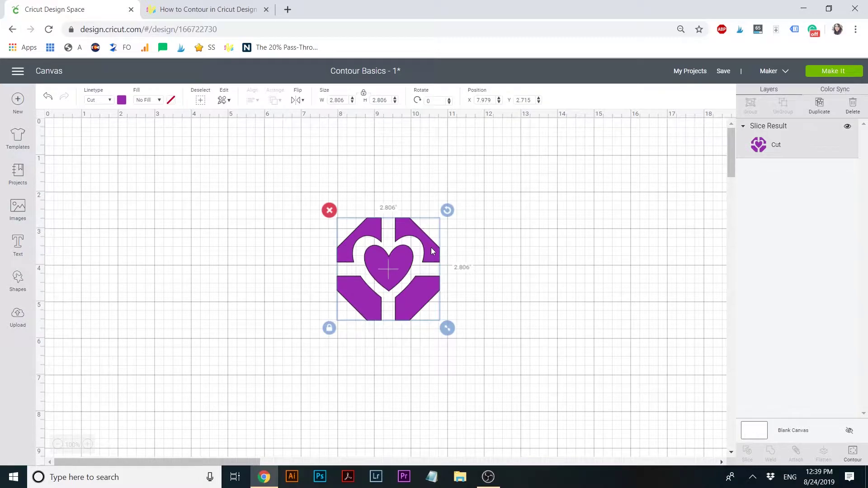
pyautogui.press('Delete')
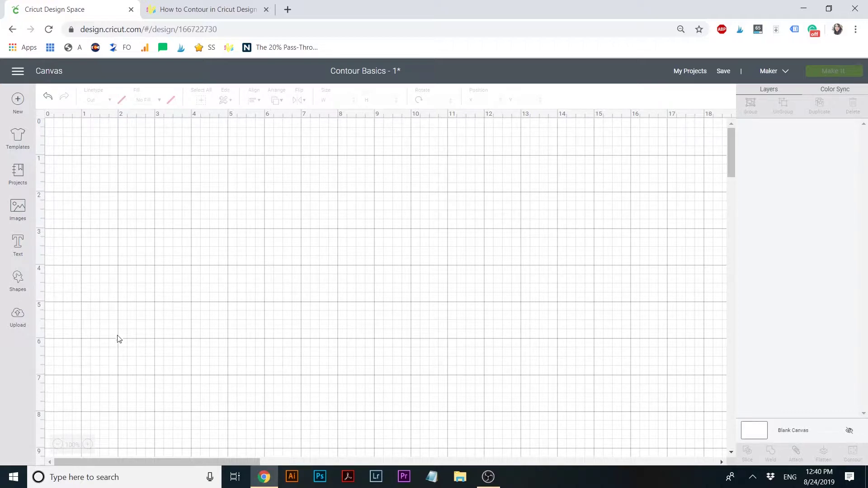
# - Insert The Great Outdoors Division image by searching the image library for #m71a34b3, and move it to about X 6.458, Y 1.403
pyautogui.click(26, 216)
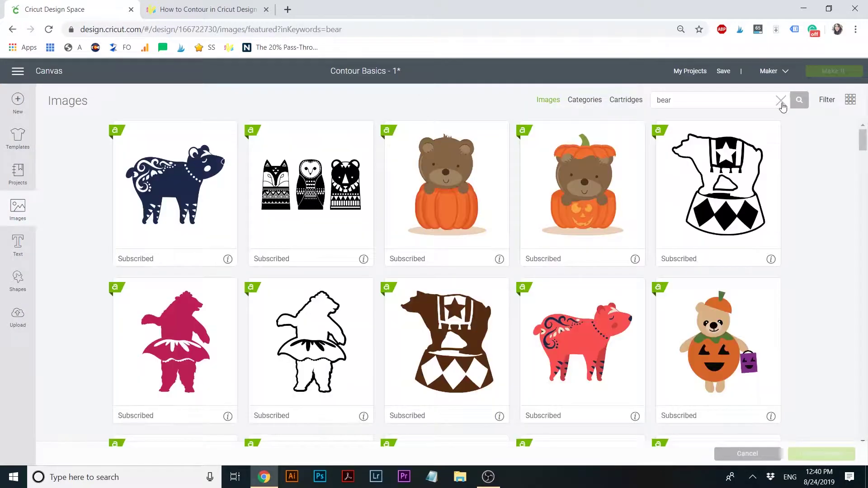
pyautogui.click(780, 101)
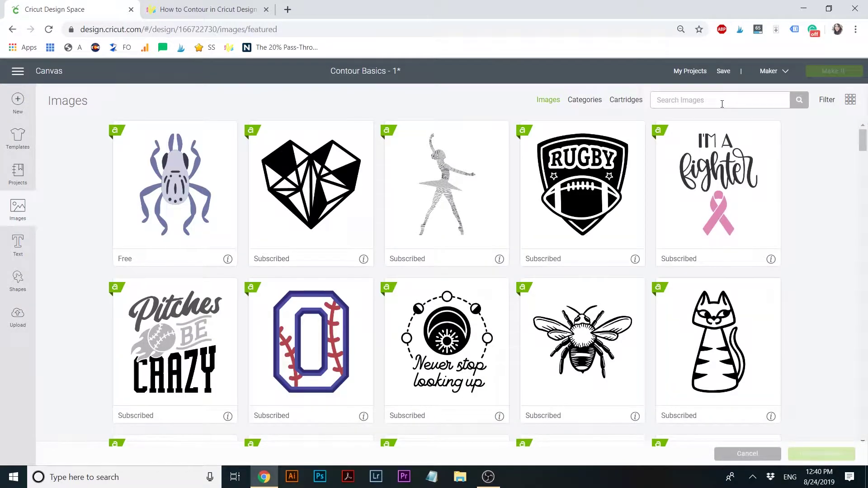
pyautogui.write('#m71a34b3')
pyautogui.press('Return')
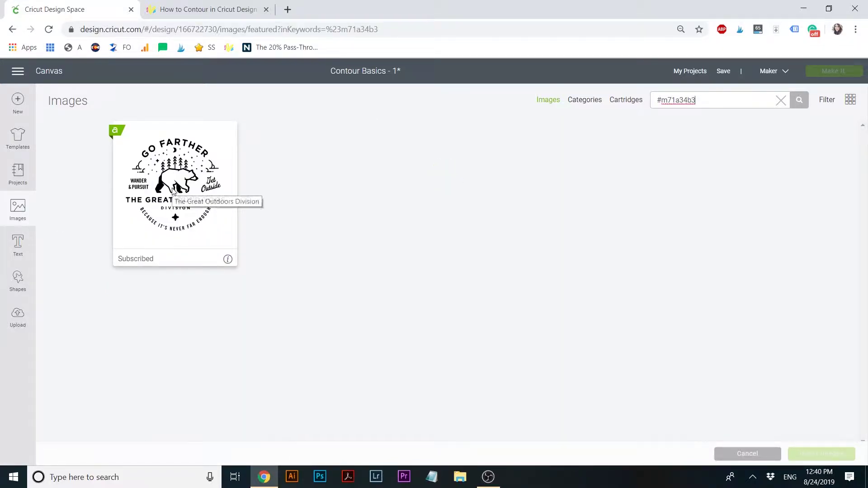
pyautogui.click(166, 183)
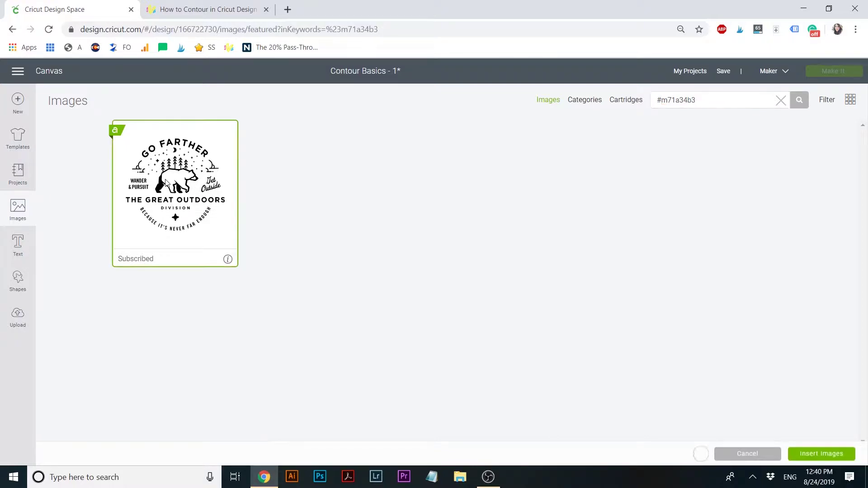
pyautogui.click(803, 458)
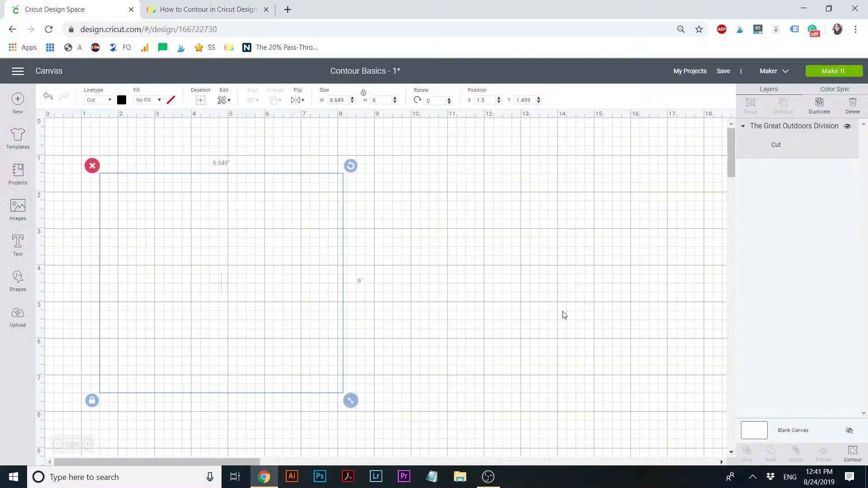
pyautogui.moveTo(303, 251); pyautogui.dragTo(468, 243)
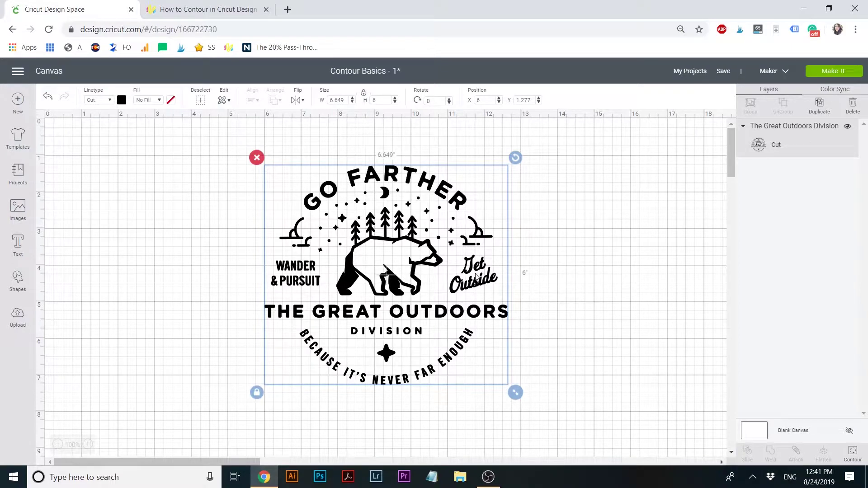
pyautogui.moveTo(475, 277); pyautogui.dragTo(369, 257)
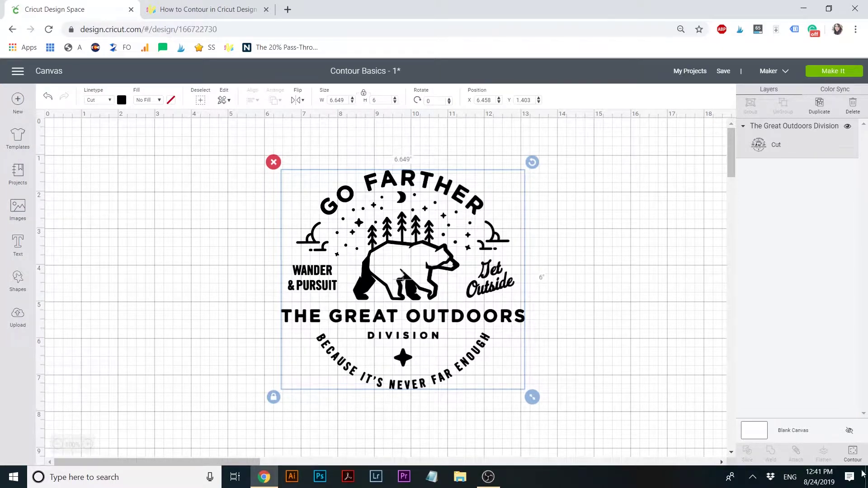
# - Hide all contours of The Great Outdoors Division image and enlarge the remaining bear with trees to about 4.815 by 4.008 inches
pyautogui.click(853, 454)
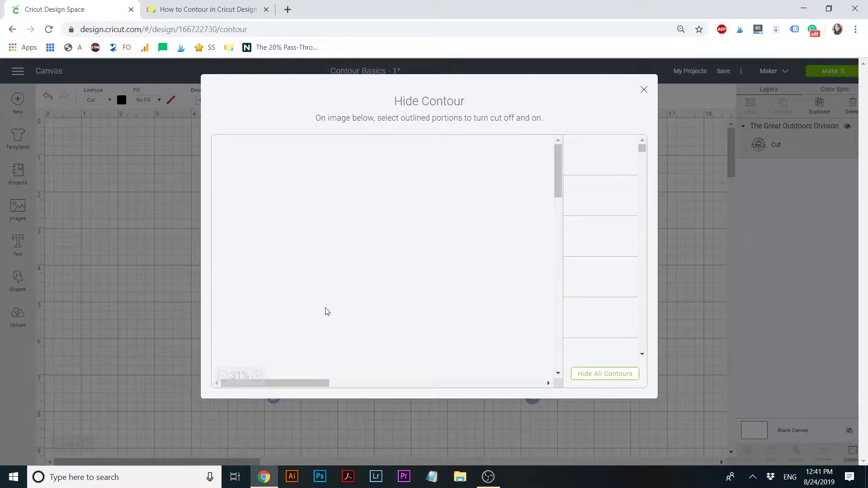
pyautogui.click(256, 377)
pyautogui.click(256, 376)
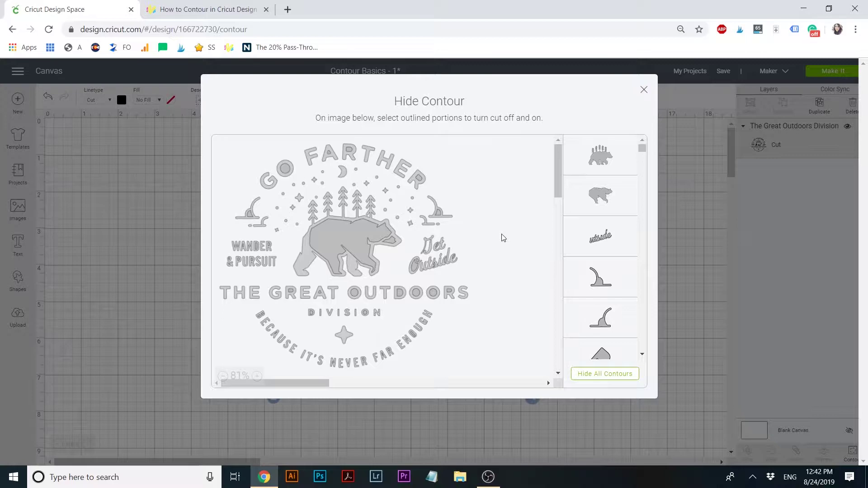
pyautogui.click(591, 376)
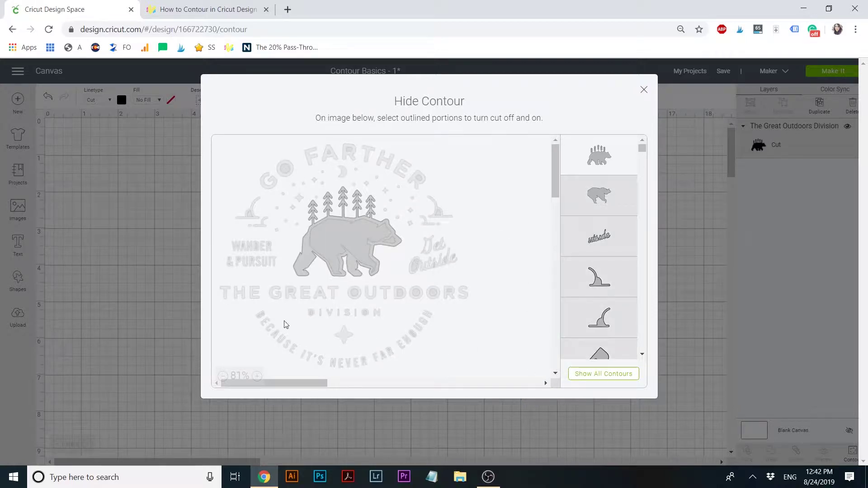
pyautogui.click(322, 213)
pyautogui.click(645, 91)
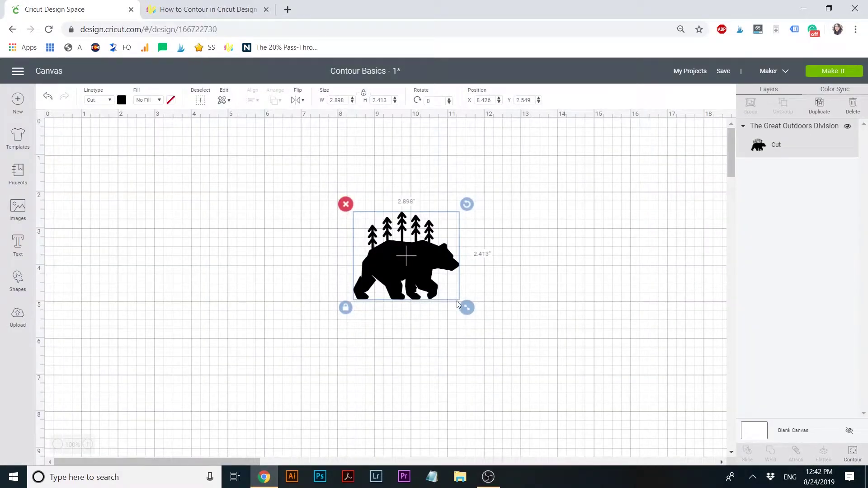
pyautogui.moveTo(464, 312); pyautogui.dragTo(381, 308)
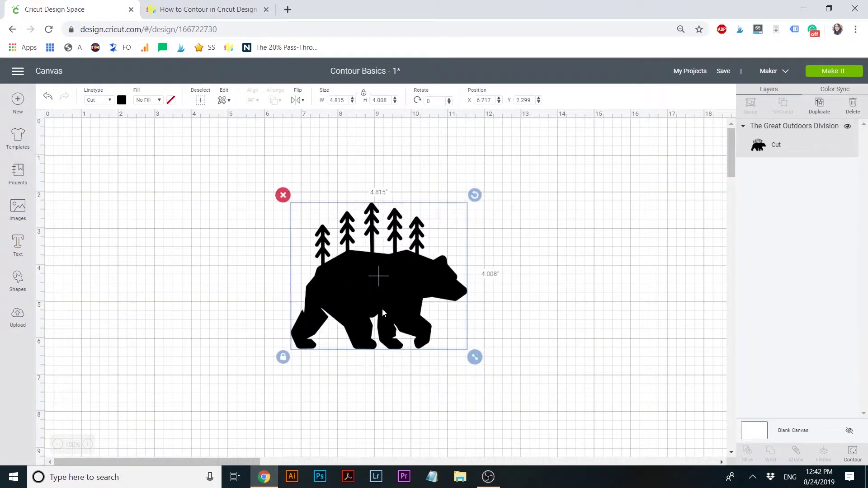
# - Reopen Contour for the bear design, hide all contours again, and try turning the bear's inner body contour on and off
pyautogui.click(852, 454)
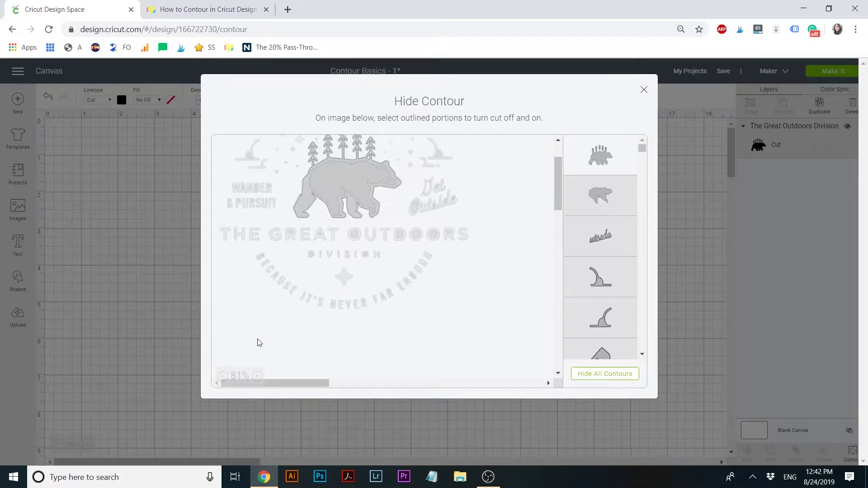
pyautogui.click(601, 374)
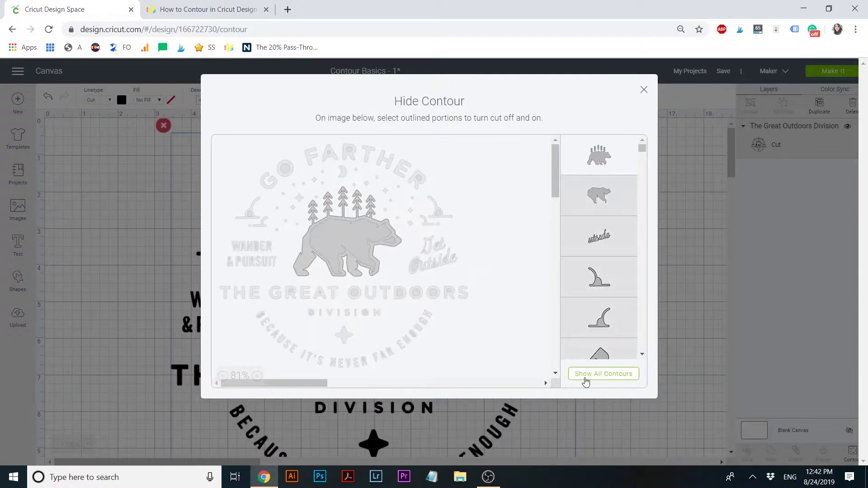
pyautogui.click(314, 255)
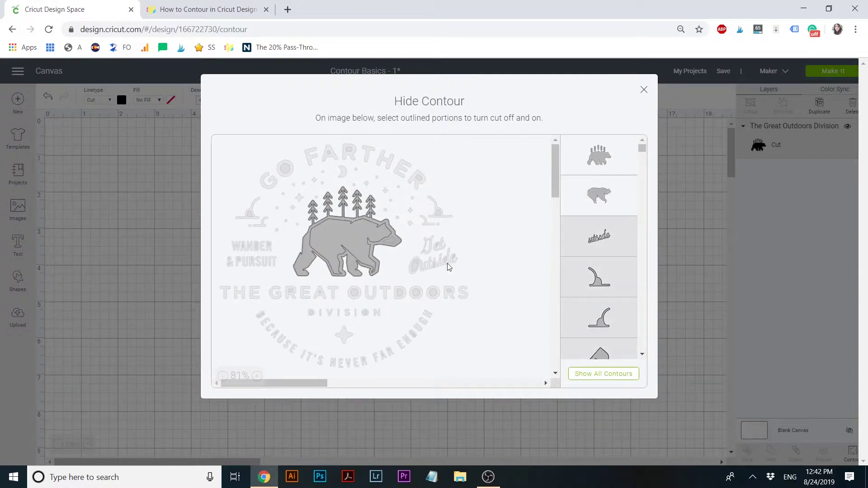
pyautogui.click(315, 255)
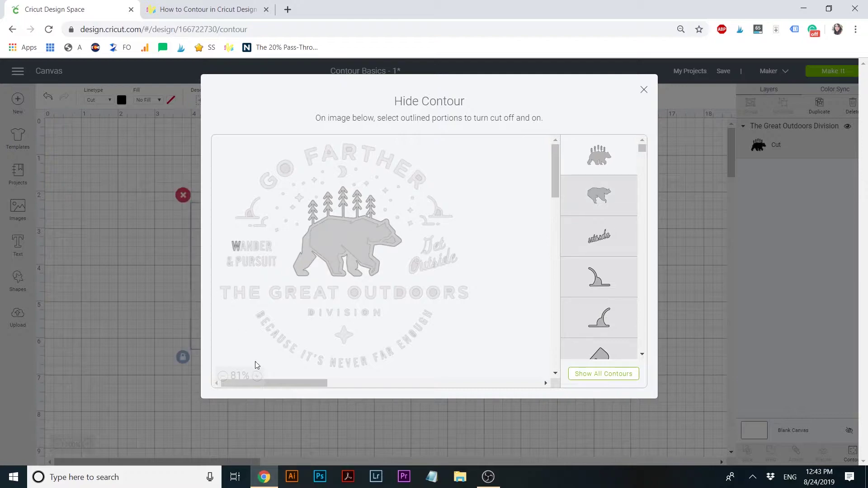
# - Turn on the A, N and E contours of the word WANDER in the Hide Contour image
pyautogui.click(262, 376)
pyautogui.click(262, 377)
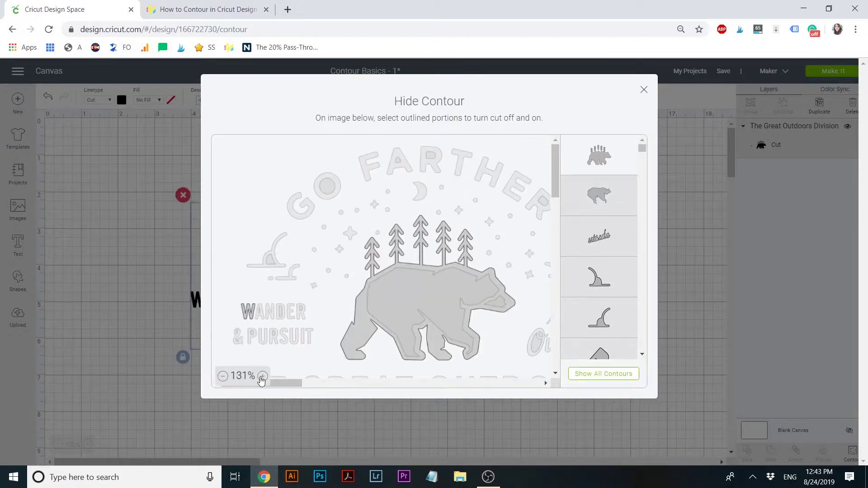
pyautogui.click(263, 376)
pyautogui.scroll(-3, 259, 364)
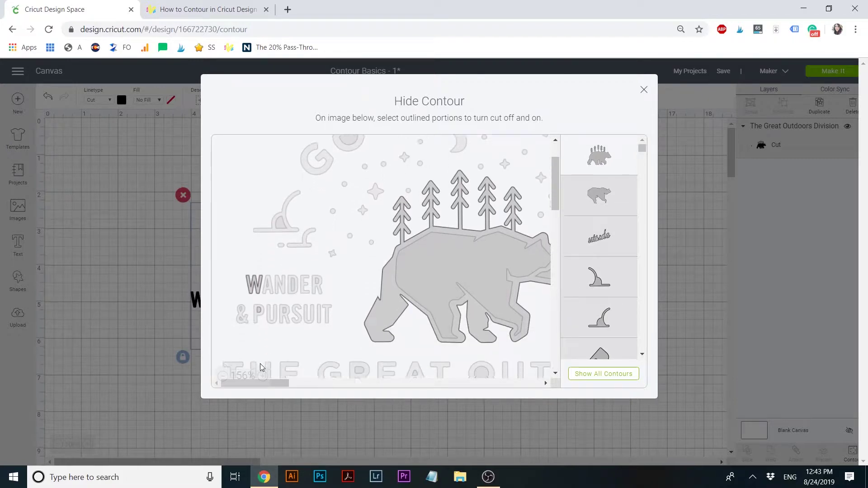
pyautogui.click(272, 252)
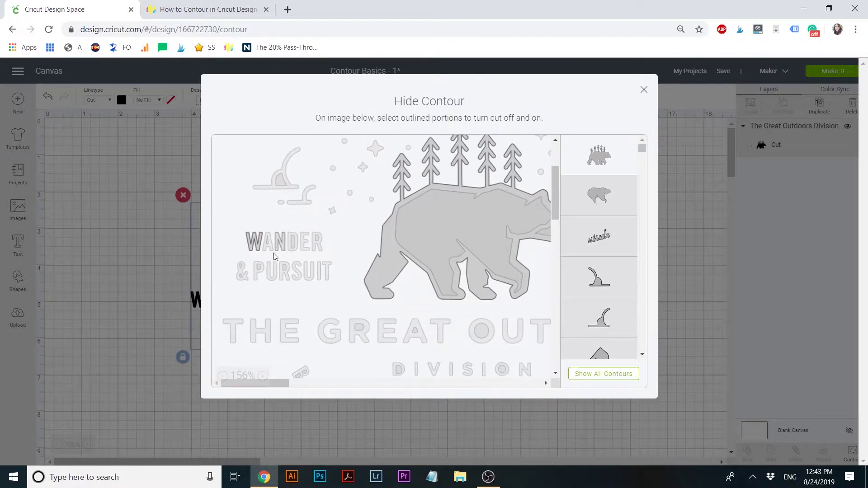
pyautogui.click(272, 253)
pyautogui.click(263, 376)
pyautogui.click(263, 377)
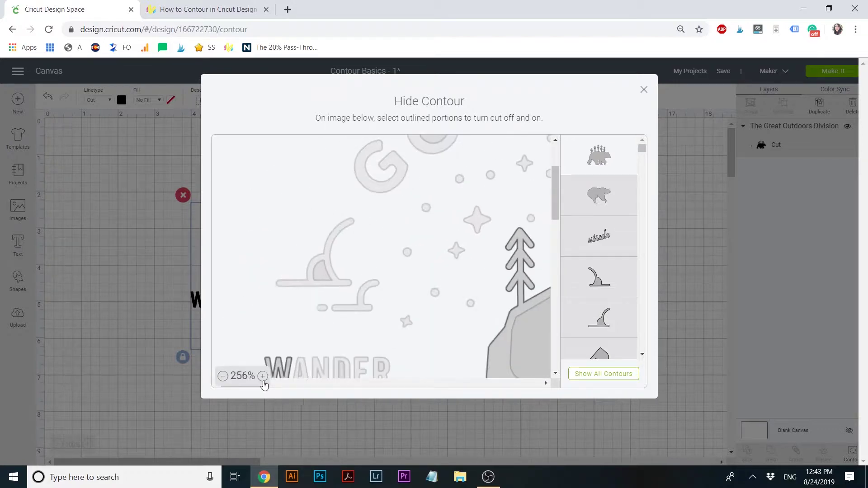
pyautogui.scroll(-3, 328, 258)
pyautogui.click(298, 258)
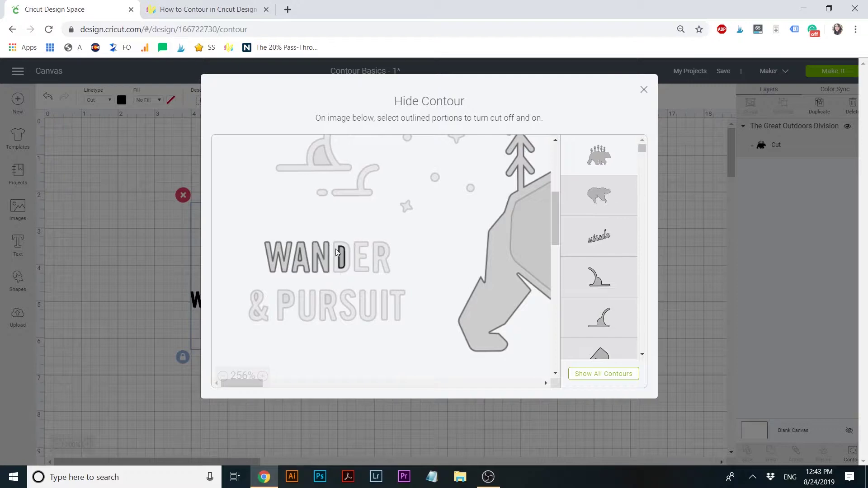
pyautogui.click(361, 260)
# - Turn on the contours of the ampersand and all letters of PURSUIT below WANDER
pyautogui.click(384, 305)
pyautogui.click(397, 308)
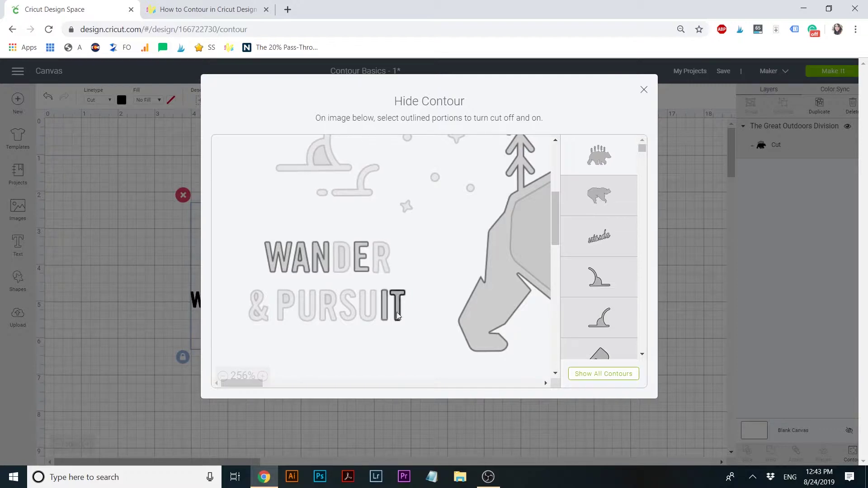
pyautogui.click(367, 307)
pyautogui.click(348, 308)
pyautogui.click(286, 314)
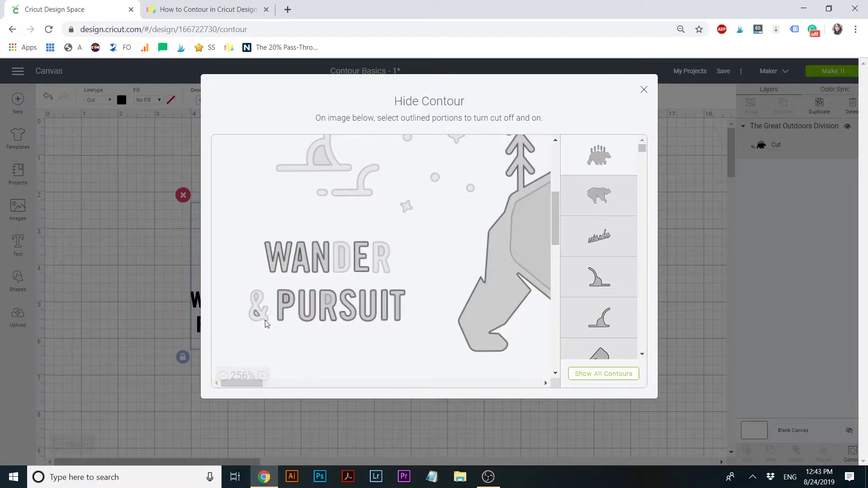
pyautogui.click(256, 297)
# - Turn on the remaining R and D of WANDER, turn off the bear with trees, and return to the canvas
pyautogui.click(381, 249)
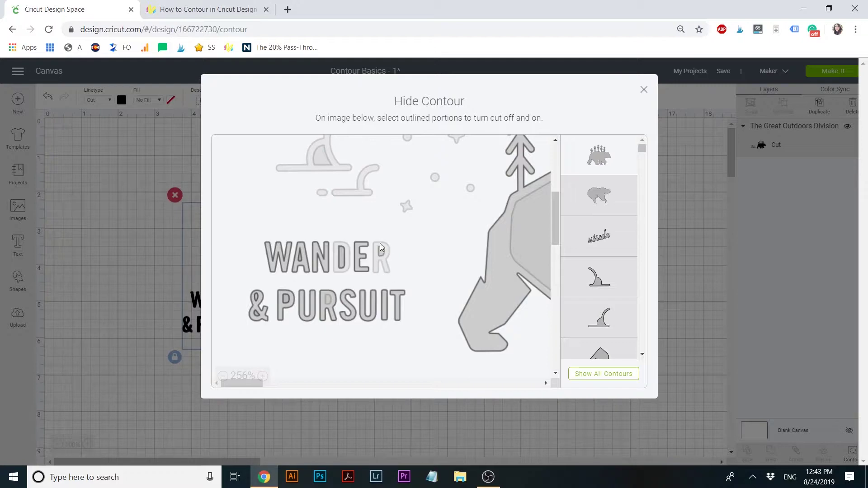
pyautogui.click(342, 256)
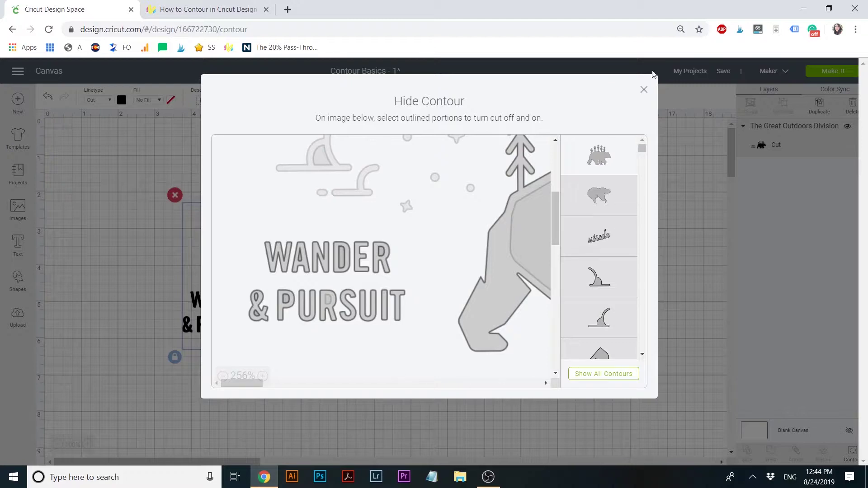
pyautogui.click(501, 246)
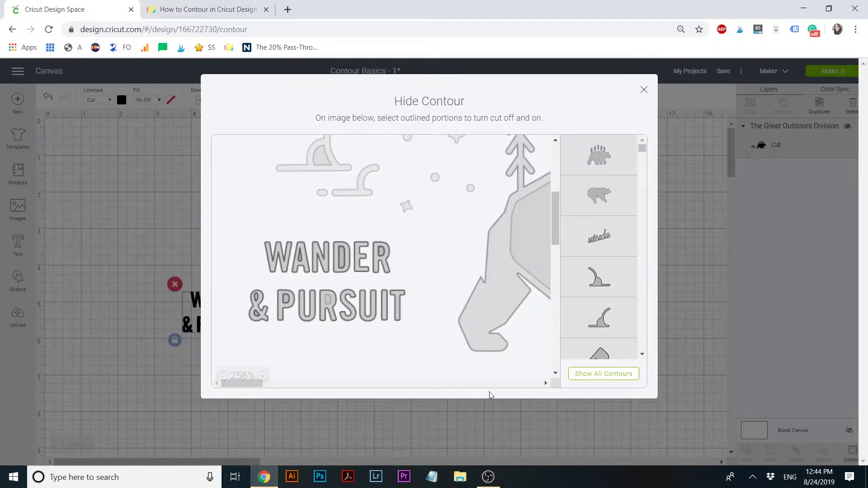
pyautogui.click(644, 90)
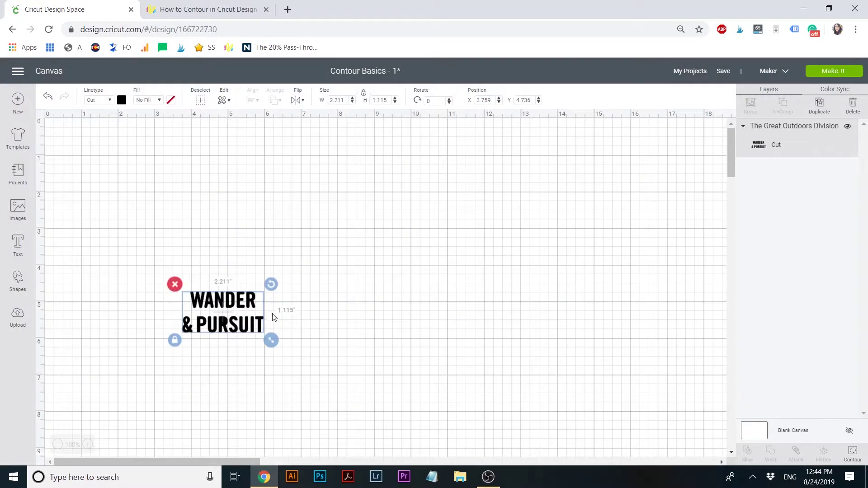
# - Reopen Contour for the WANDER & PURSUIT design and examine which contours are turned on and off
pyautogui.click(851, 452)
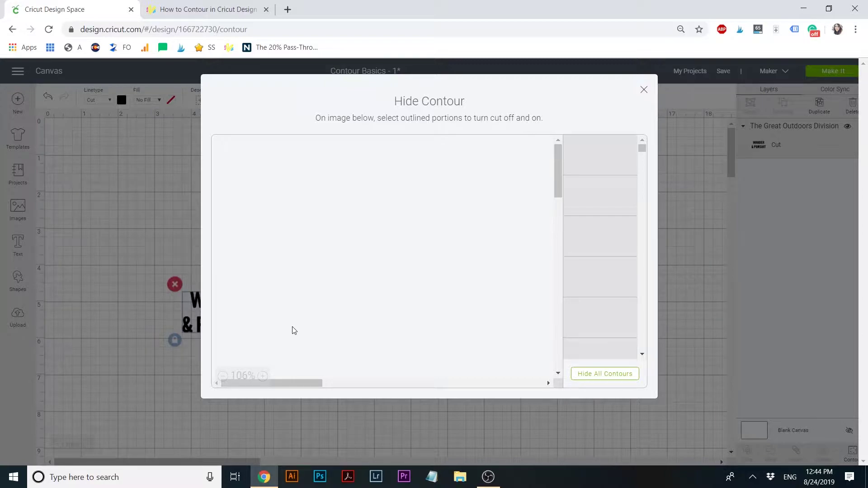
pyautogui.click(223, 377)
pyautogui.click(262, 376)
pyautogui.click(262, 376)
pyautogui.click(262, 376)
pyautogui.click(262, 376)
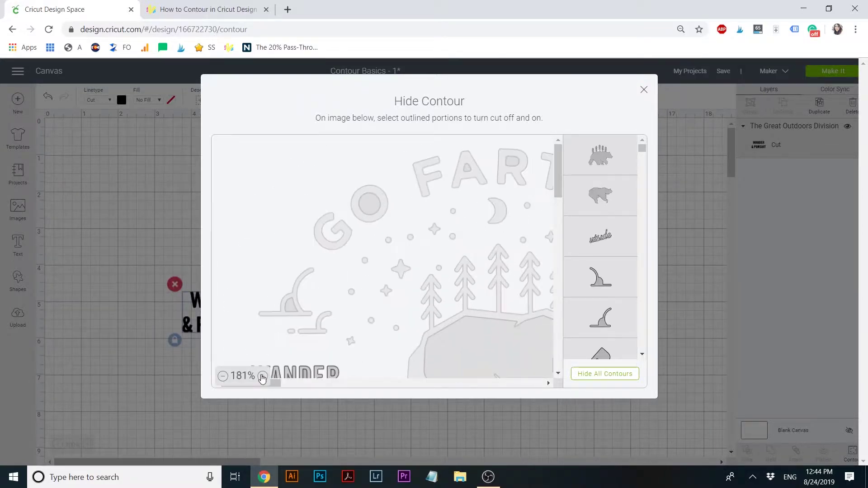
pyautogui.scroll(-3, 280, 297)
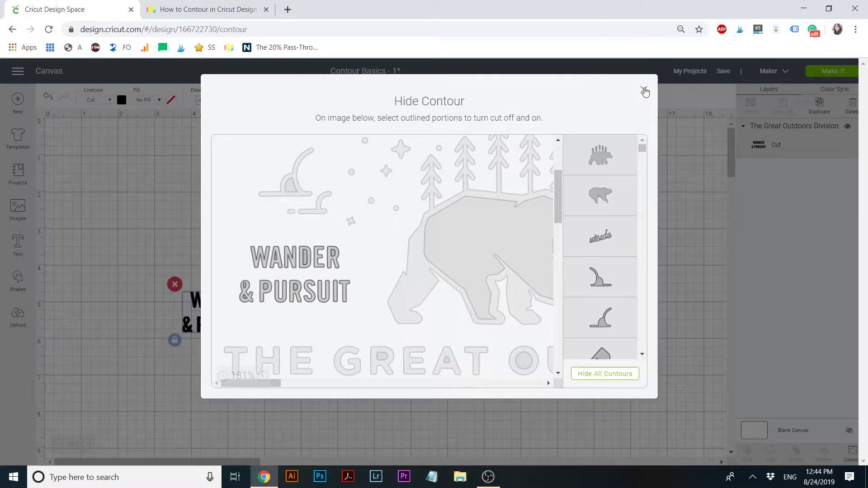
pyautogui.click(644, 89)
# - Enlarge WANDER & PURSUIT to about 4.086 by 2.06 inches and place a duplicate at about X 9.425, Y 4.417
pyautogui.moveTo(271, 340); pyautogui.dragTo(340, 375)
pyautogui.moveTo(286, 305); pyautogui.dragTo(242, 292)
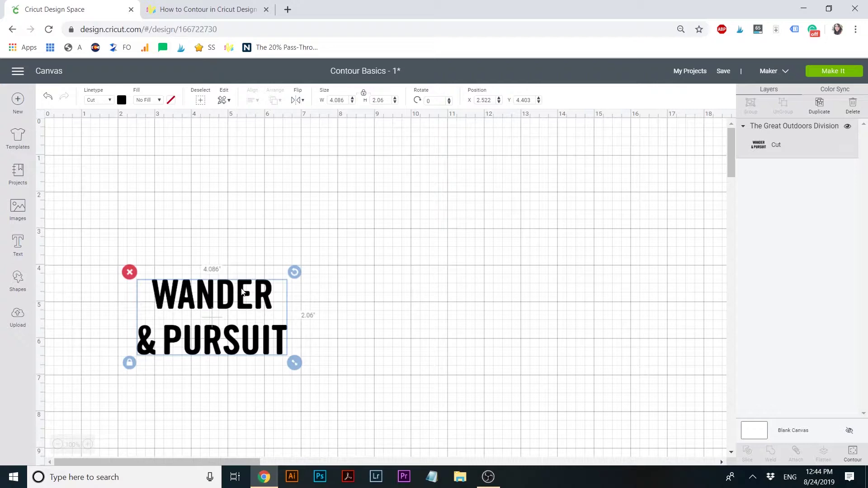
pyautogui.hotkey('ctrl', 'd')
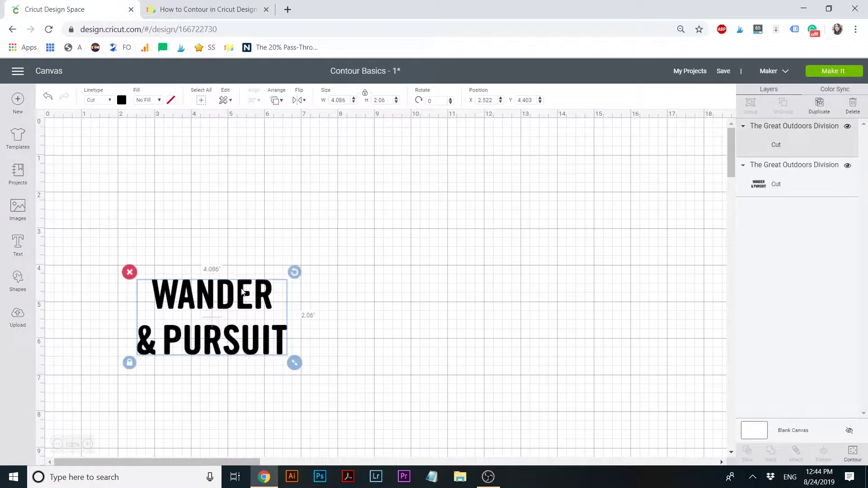
pyautogui.moveTo(243, 291); pyautogui.dragTo(497, 298)
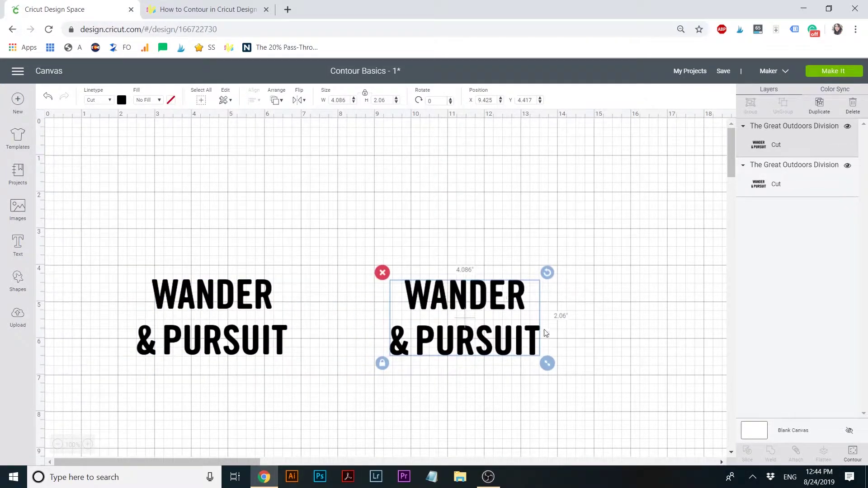
# - Hide all contours of the duplicated WANDER & PURSUIT design so only the bear with trees is left
pyautogui.click(850, 453)
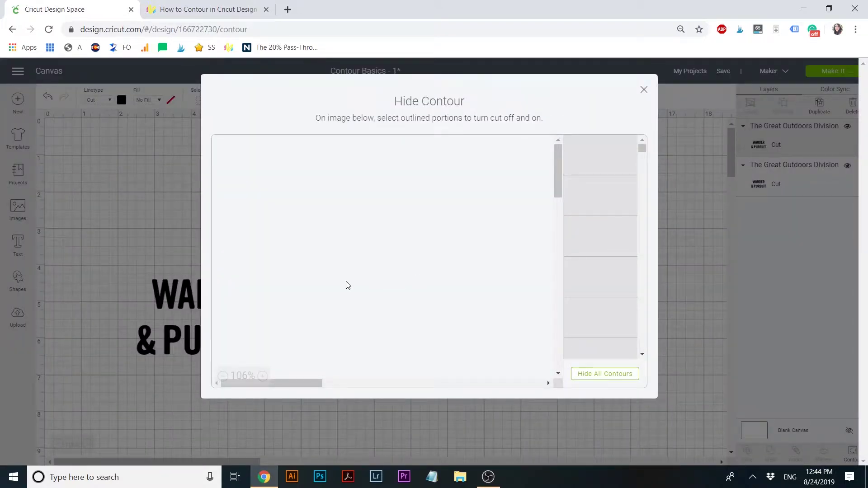
pyautogui.click(223, 378)
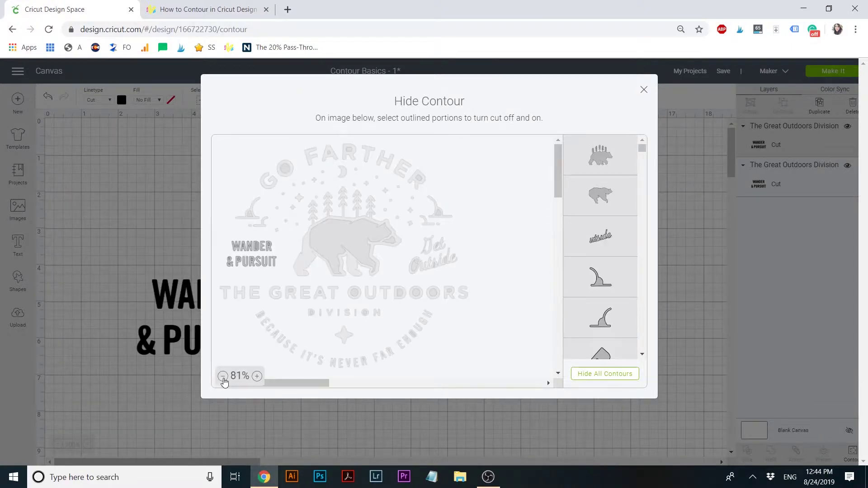
pyautogui.click(224, 378)
pyautogui.click(259, 378)
pyautogui.click(258, 377)
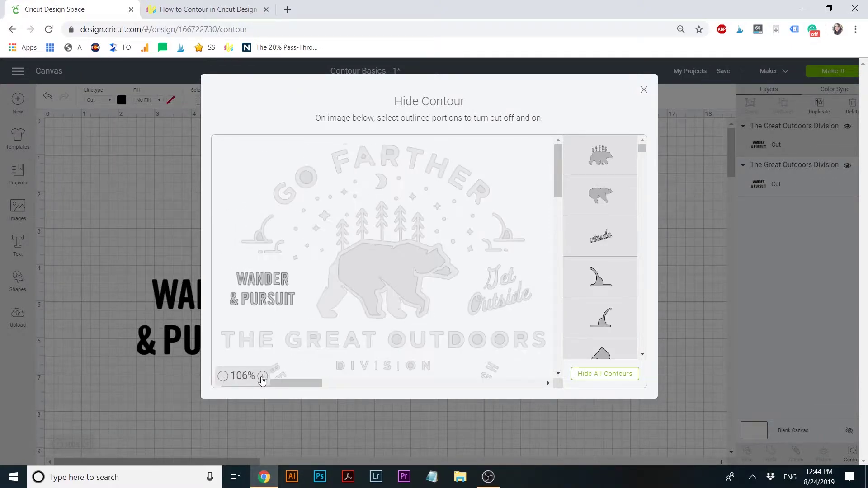
pyautogui.scroll(-3, 301, 287)
pyautogui.scroll(3, 300, 287)
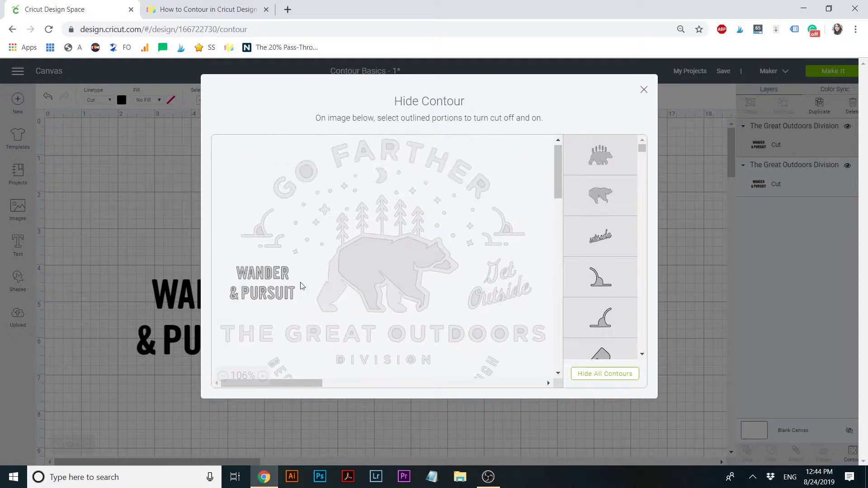
pyautogui.click(598, 375)
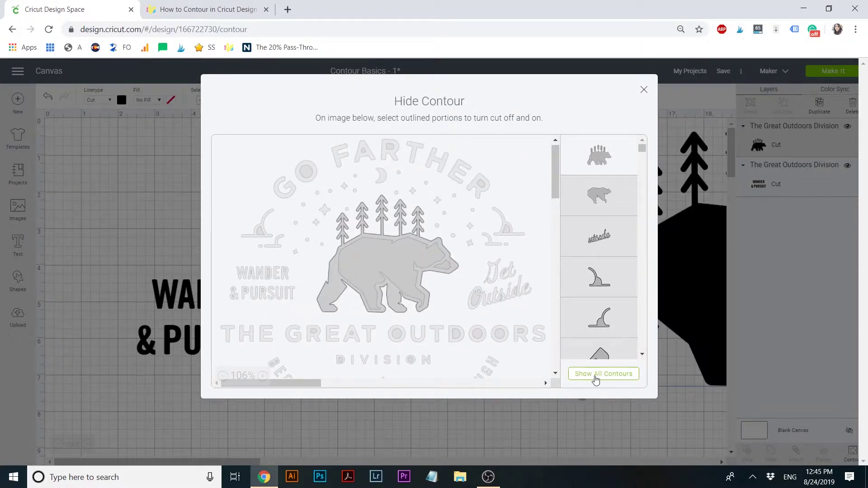
pyautogui.click(644, 90)
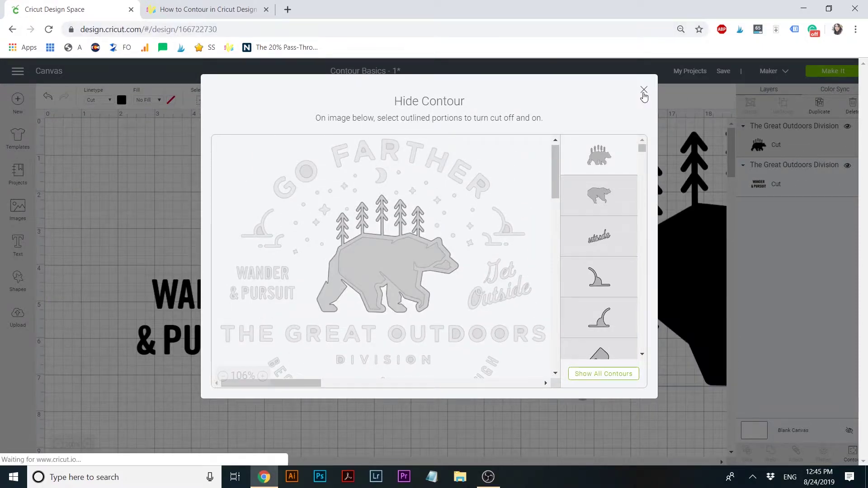
# - Shrink the bear with trees to about 4.328 by 3.603 inches and move it to about X 8.018, Y 3.125
pyautogui.moveTo(701, 257); pyautogui.dragTo(386, 259)
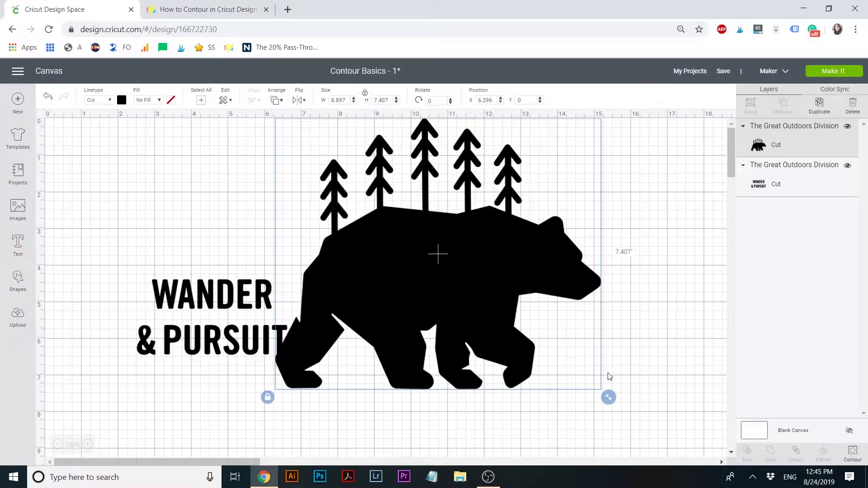
pyautogui.moveTo(609, 398); pyautogui.dragTo(444, 258)
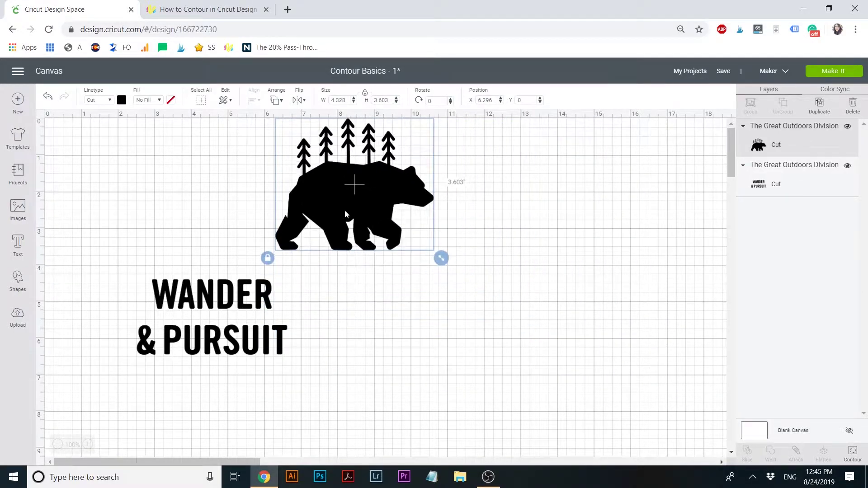
pyautogui.moveTo(357, 236); pyautogui.dragTo(419, 351)
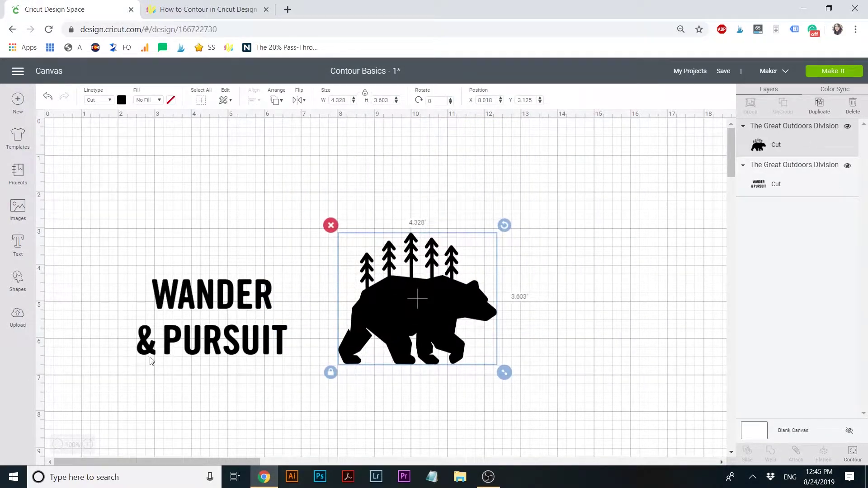
# - Copy and paste the bear with trees, placing the copy at about X 12.31, Y 2.292
pyautogui.hotkey('ctrl', 'c')
pyautogui.hotkey('ctrl', 'v')
pyautogui.moveTo(536, 268); pyautogui.dragTo(544, 271)
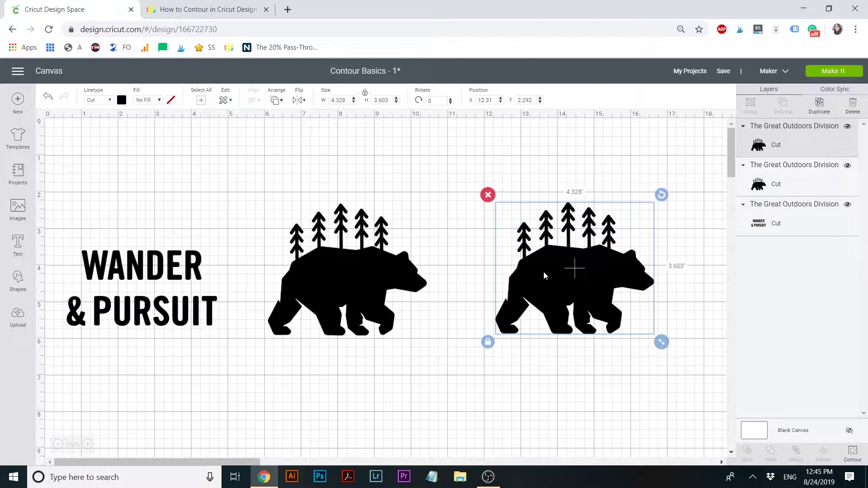
# - Open Contour for the copied bear and turn on the word Get and the "utside" part of Outside
pyautogui.click(853, 453)
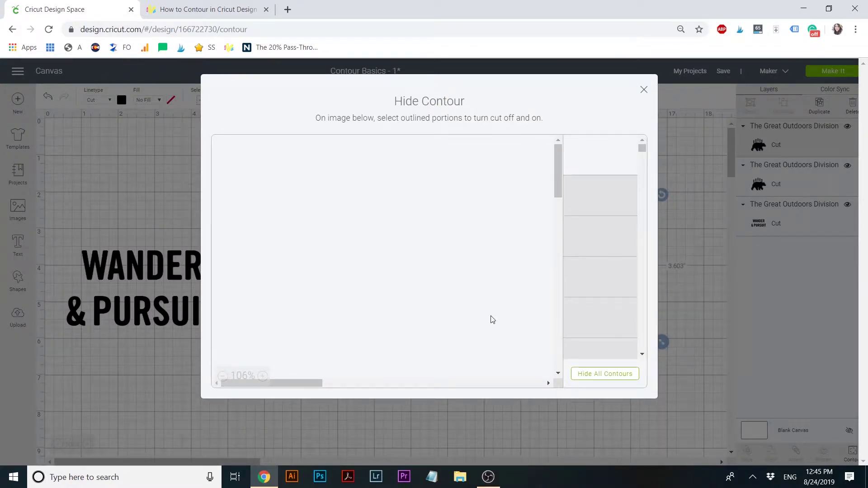
pyautogui.click(262, 376)
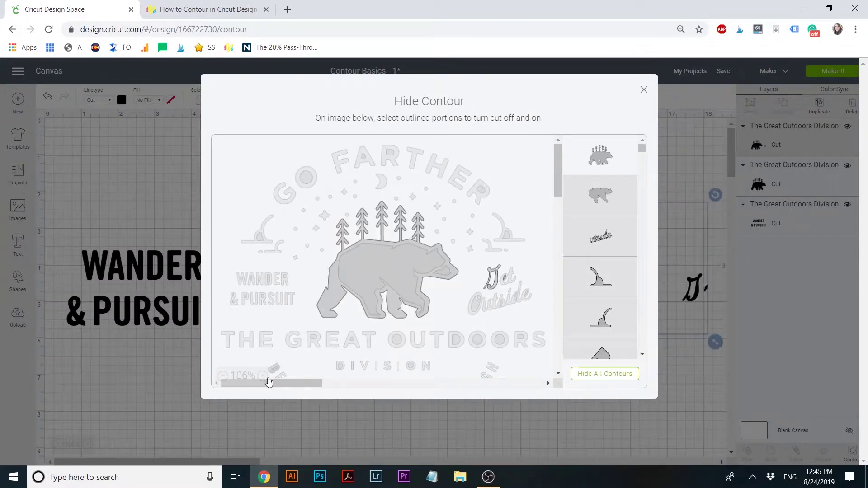
pyautogui.click(262, 375)
pyautogui.hscroll(4, 365, 330)
pyautogui.scroll(-3, 343, 271)
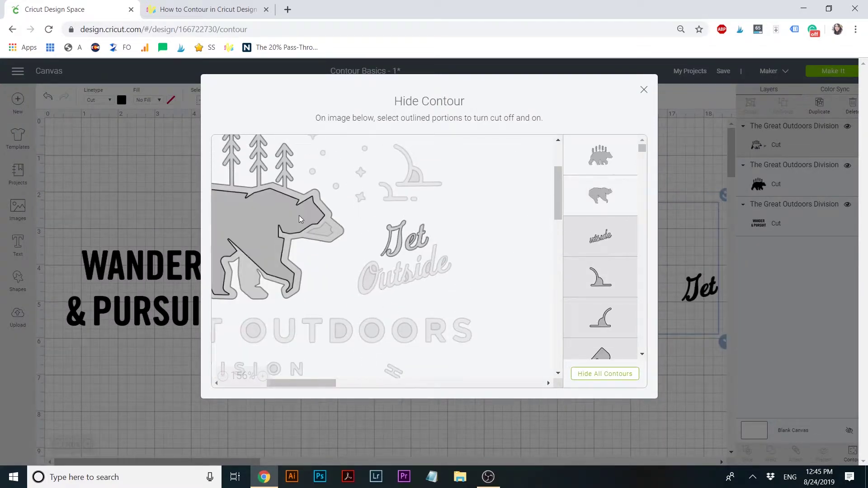
pyautogui.click(407, 271)
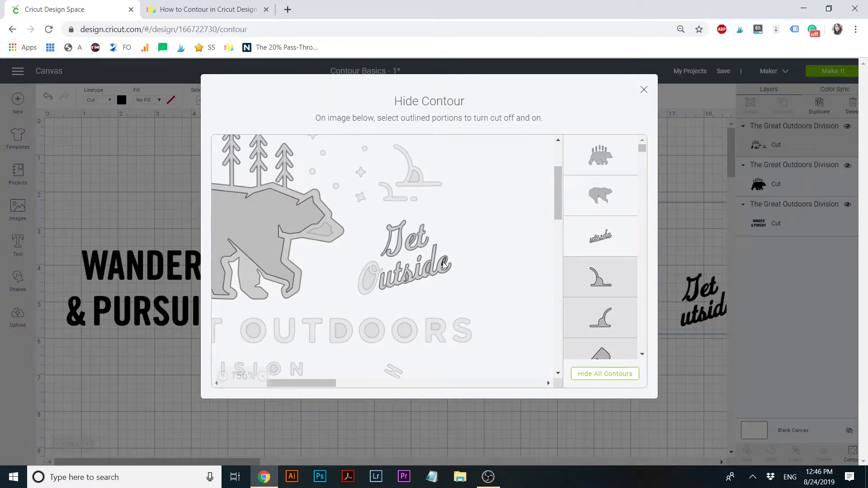
# - Turn on the inner and outer contours of the O in Outside
pyautogui.click(369, 278)
pyautogui.click(366, 296)
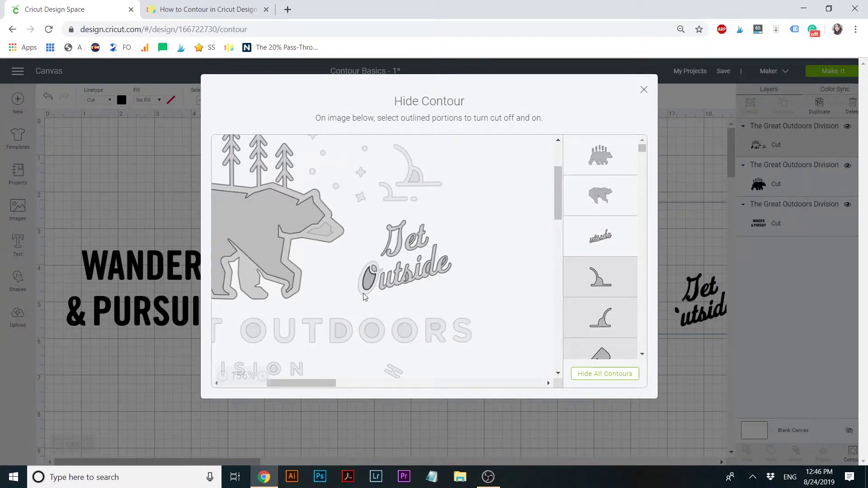
pyautogui.click(262, 376)
pyautogui.hscroll(3, 359, 294)
pyautogui.scroll(-4, 358, 294)
pyautogui.click(358, 278)
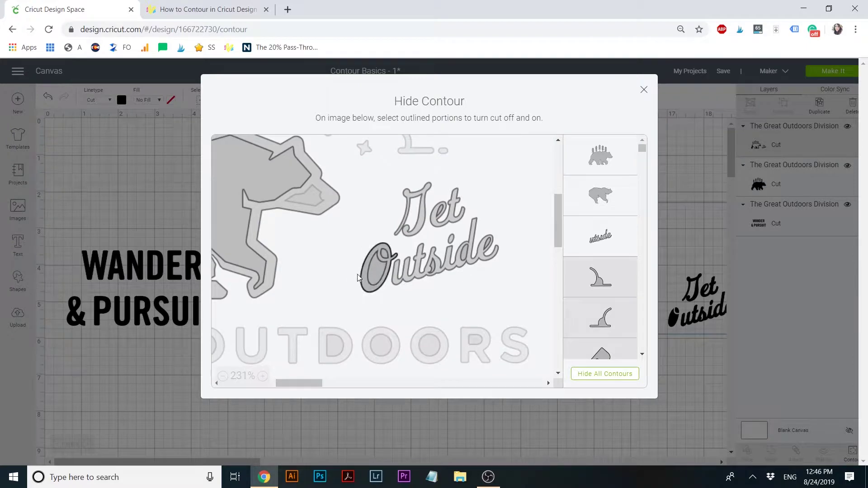
# - Turn off the bear-with-trees contour and the bear's inner body contour, keeping only the Get Outside lettering
pyautogui.click(601, 156)
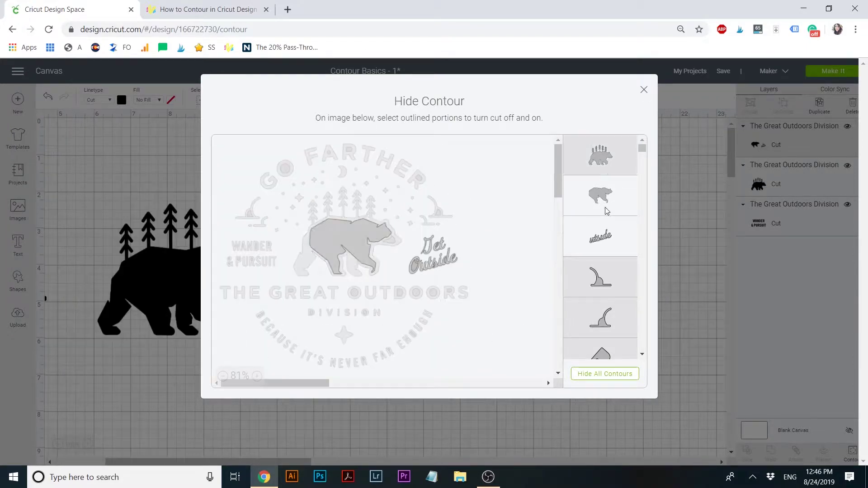
pyautogui.click(607, 211)
pyautogui.click(257, 376)
pyautogui.hscroll(3, 384, 271)
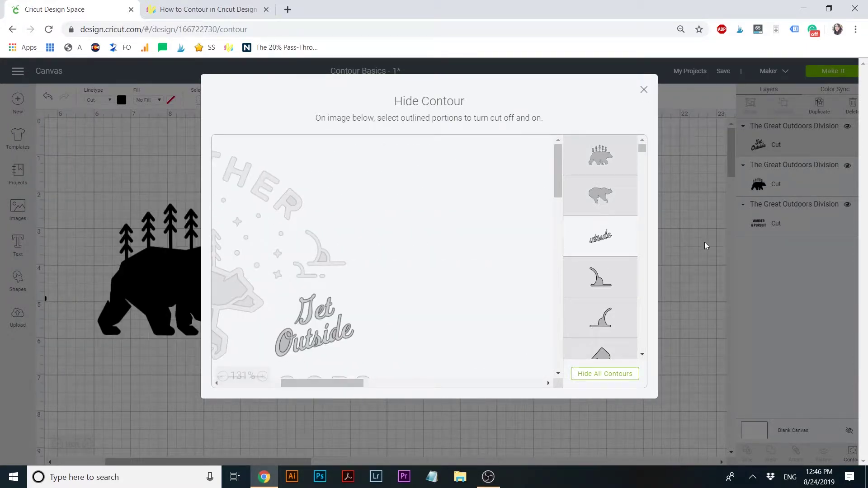
# - Enlarge the Get Outside lettering to 3 inches wide and place it at about X 12.506, Y 3.243
pyautogui.click(644, 90)
pyautogui.click(491, 322)
pyautogui.moveTo(540, 320); pyautogui.dragTo(372, 297)
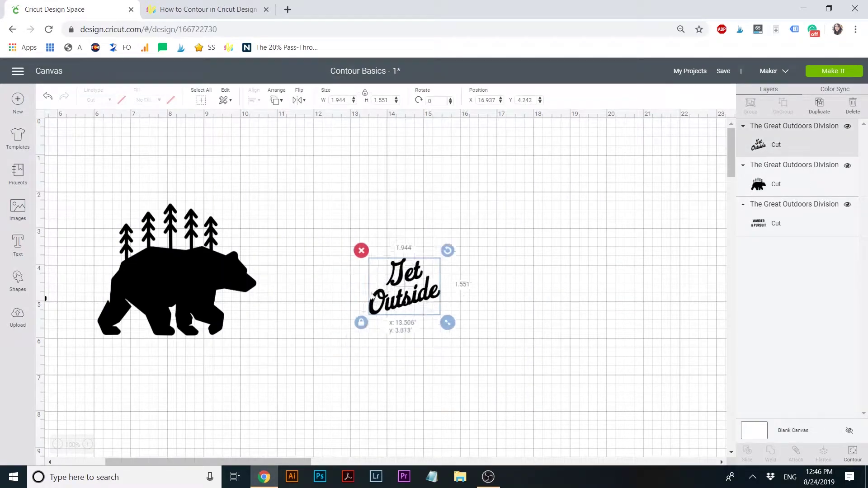
pyautogui.hotkey('ctrl', 'z')
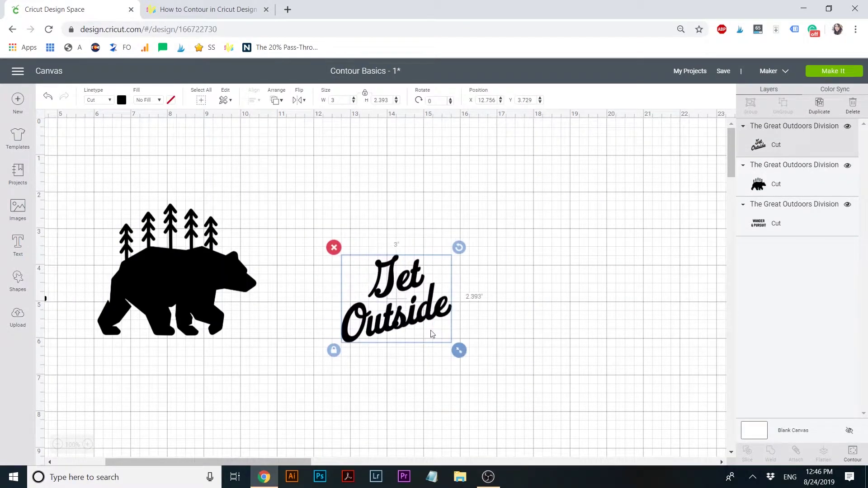
pyautogui.moveTo(388, 288); pyautogui.dragTo(378, 270)
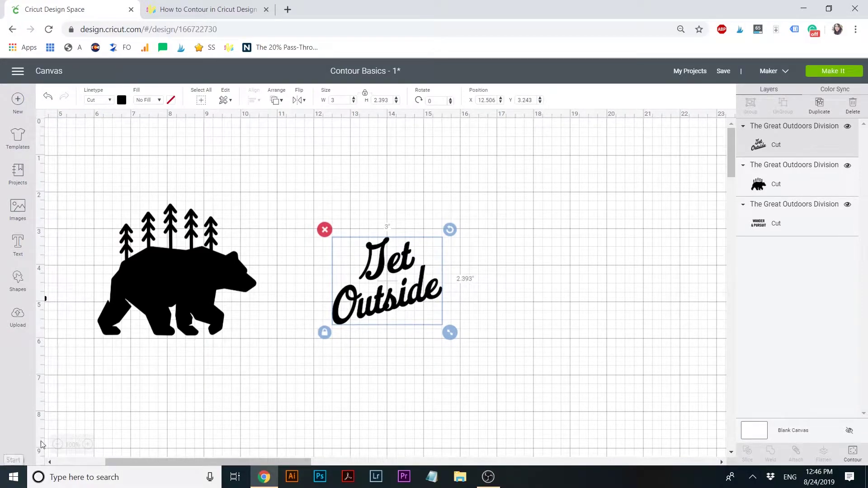
# - Paste another copy of the bear with trees and place it below the Wander & Pursuit lettering
pyautogui.click(58, 444)
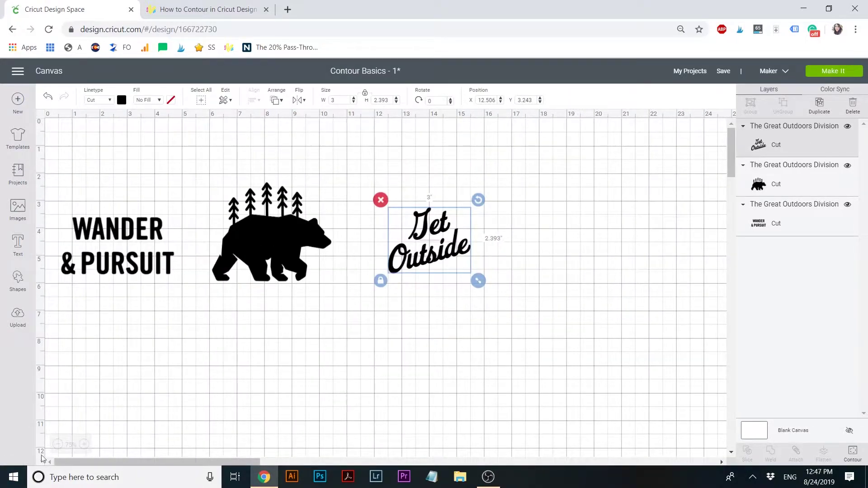
pyautogui.click(57, 444)
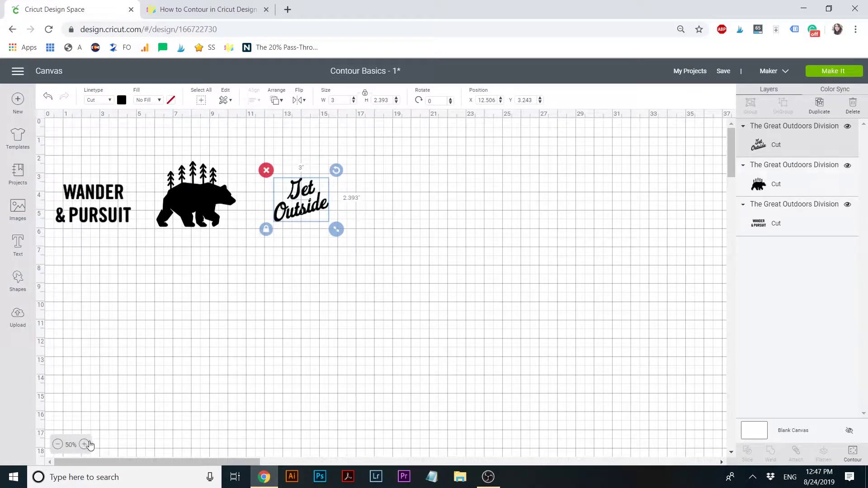
pyautogui.click(84, 445)
pyautogui.click(84, 445)
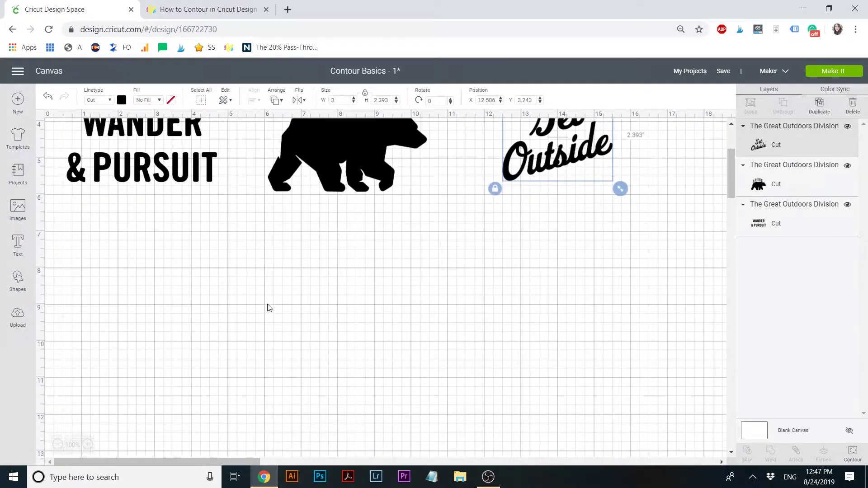
pyautogui.scroll(-1, 269, 308)
pyautogui.hotkey('ctrl', 'v')
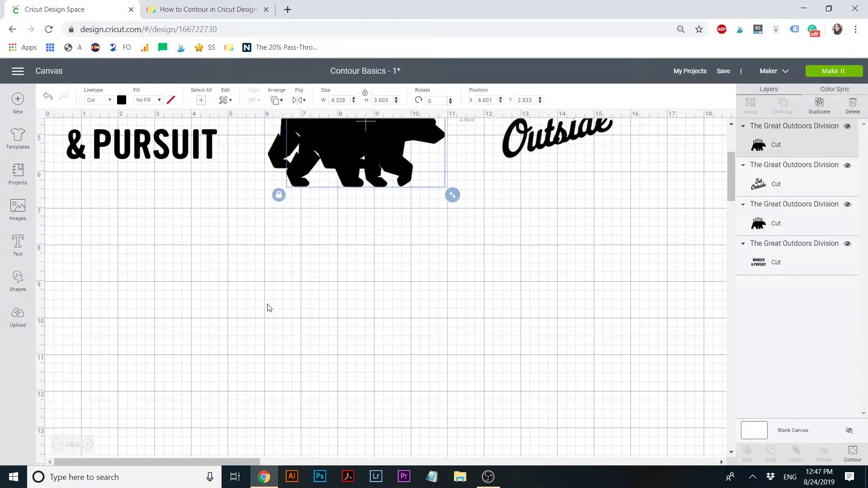
pyautogui.scroll(5, 269, 308)
pyautogui.moveTo(365, 241); pyautogui.dragTo(152, 400)
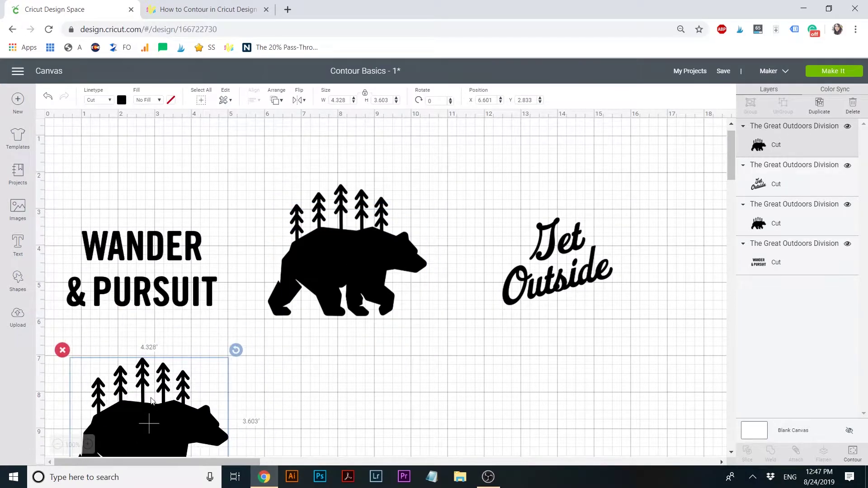
# - Open Contour for the pasted bear and turn on the moon and the stars and dots around the trees
pyautogui.scroll(-3, 152, 400)
pyautogui.click(849, 455)
pyautogui.click(595, 374)
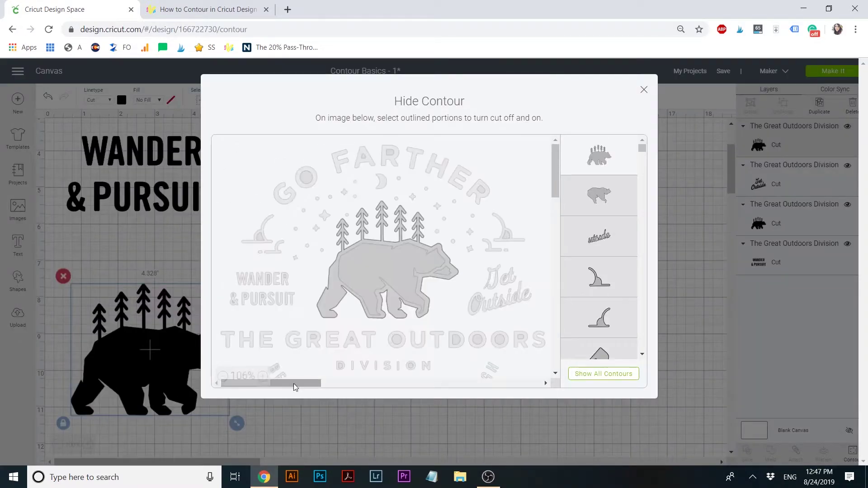
pyautogui.click(349, 182)
pyautogui.click(406, 206)
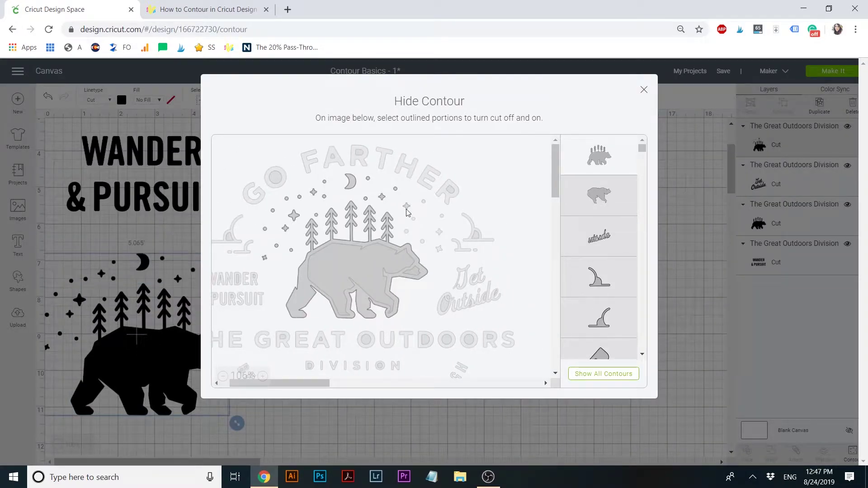
pyautogui.click(439, 232)
pyautogui.click(439, 249)
# - Turn on the Go Farther letters and the bear's inner body contour to complete the second bear design
pyautogui.click(254, 193)
pyautogui.click(275, 177)
pyautogui.click(311, 162)
pyautogui.click(334, 161)
pyautogui.click(359, 157)
pyautogui.click(384, 159)
pyautogui.click(407, 168)
pyautogui.click(427, 179)
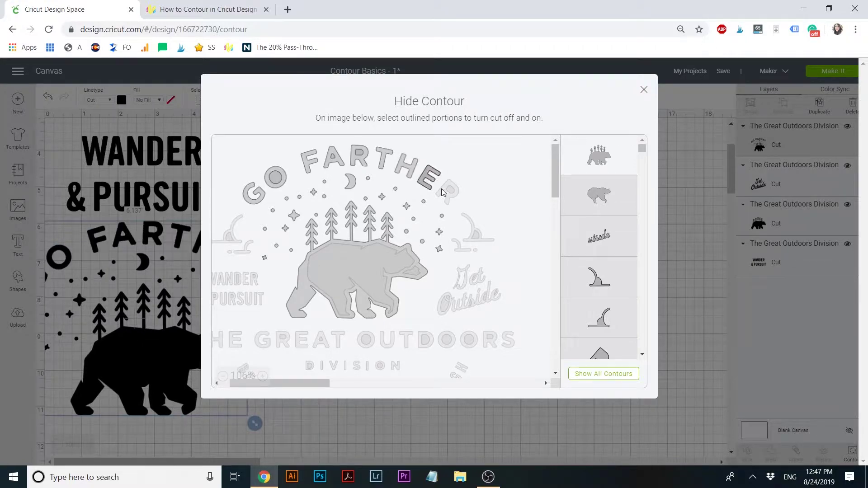
pyautogui.click(447, 192)
pyautogui.click(362, 277)
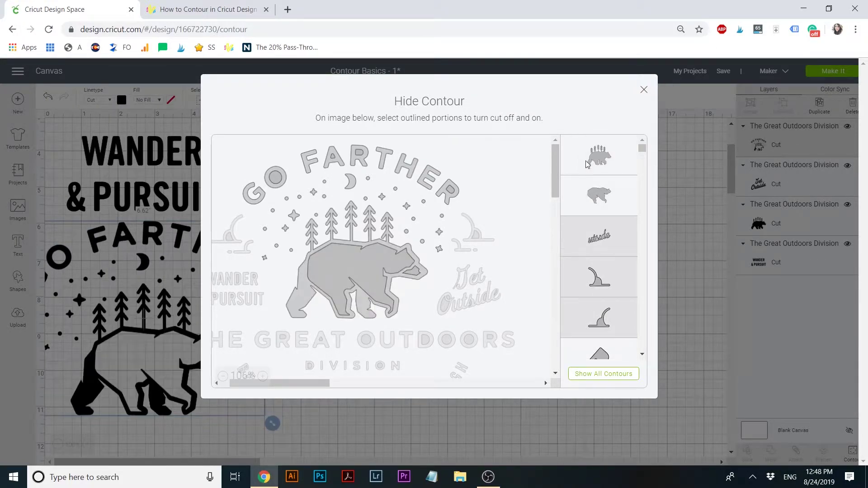
pyautogui.click(644, 90)
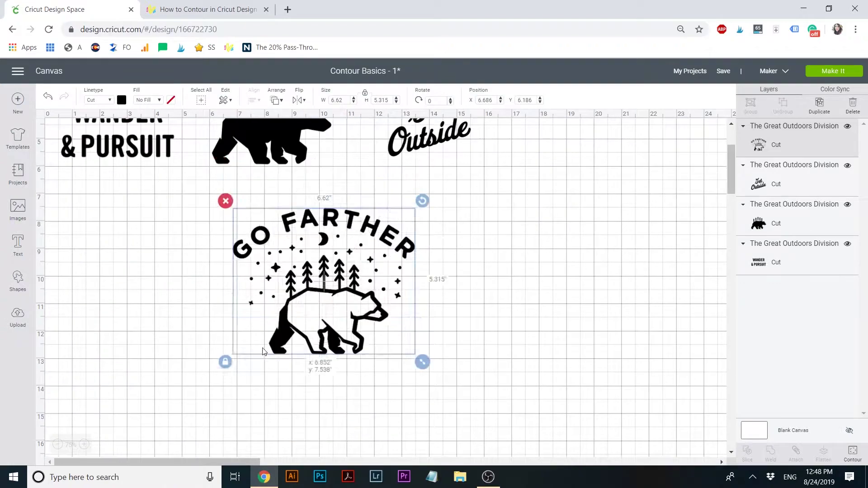
# - Paste another bear with trees, turning on The Great Outdoors lettering in Contour and resizing the design to about 7.486 by 3.397 inches
pyautogui.hotkey('ctrl', 'v')
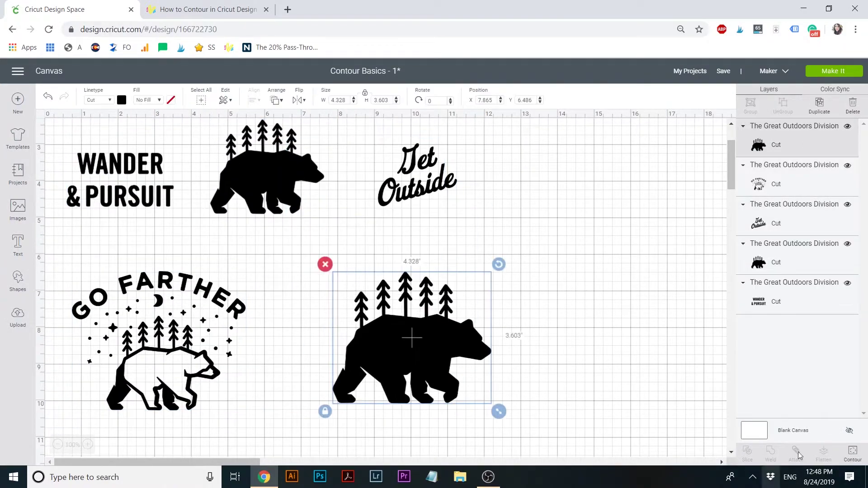
pyautogui.click(852, 453)
pyautogui.click(605, 382)
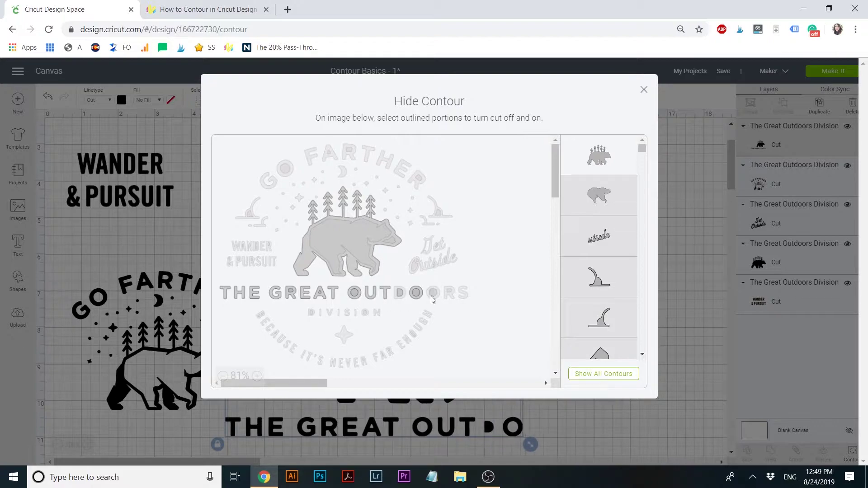
pyautogui.click(644, 89)
pyautogui.moveTo(596, 446); pyautogui.dragTo(566, 415)
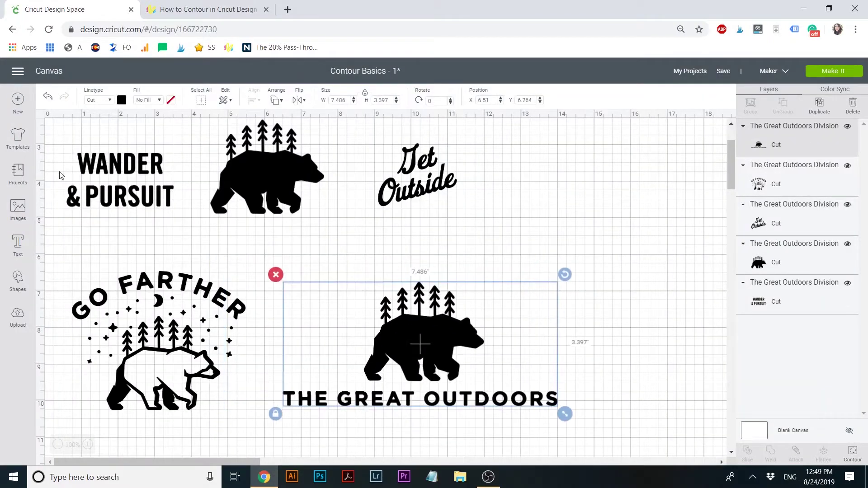
# - Insert the original Great Outdoors Division image (#m71a34b3) and place it beside the separated designs at about X 0.815, Y 3.518
pyautogui.click(57, 445)
pyautogui.hotkey('ctrl', 'a')
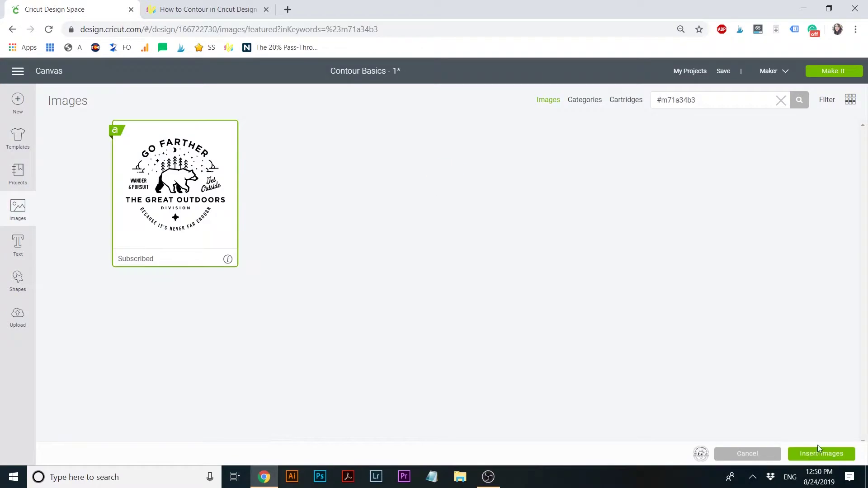
pyautogui.click(819, 452)
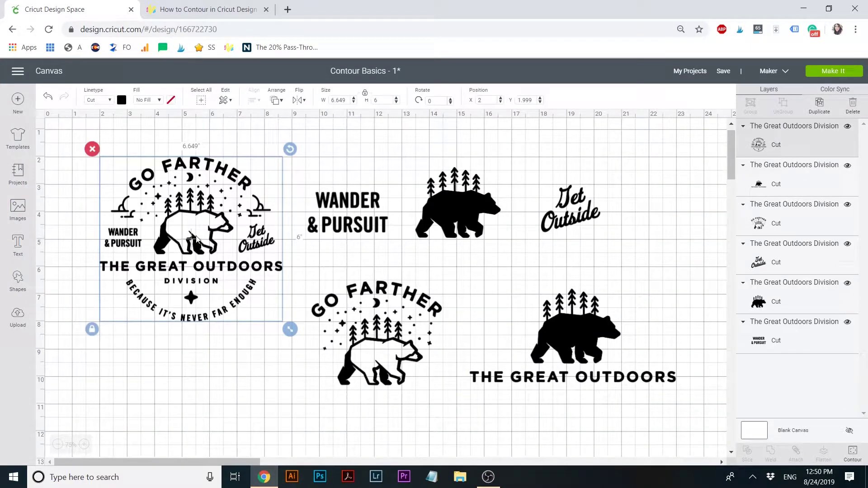
pyautogui.moveTo(197, 235); pyautogui.dragTo(164, 281)
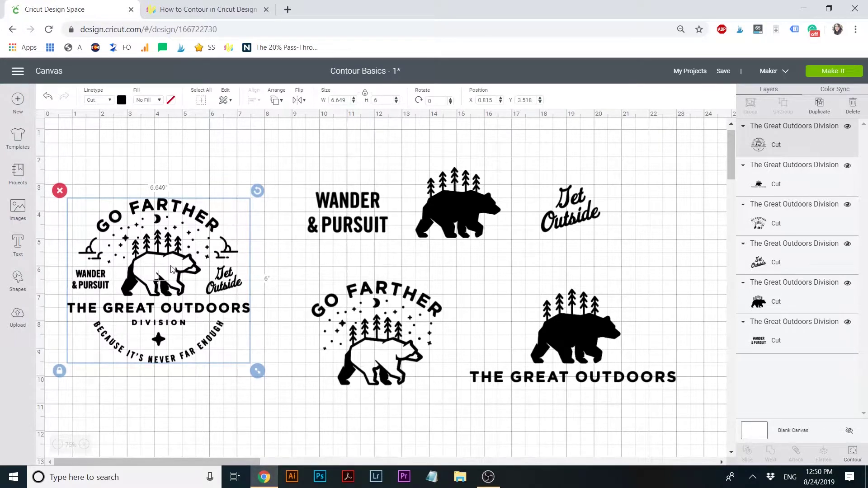
# - Space out the designs, shifting Wander & Pursuit slightly left and The Great Outdoors bear to about X 16.168, Y 6.801
pyautogui.click(322, 205)
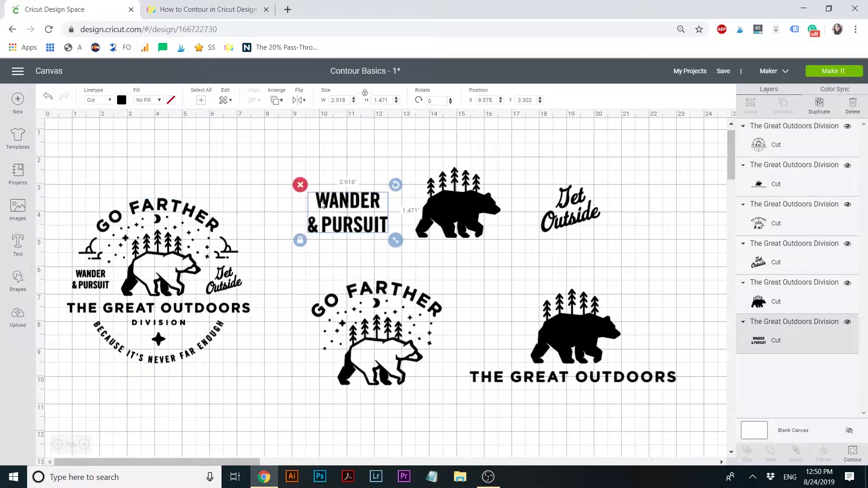
pyautogui.moveTo(322, 205); pyautogui.dragTo(304, 204)
pyautogui.click(470, 189)
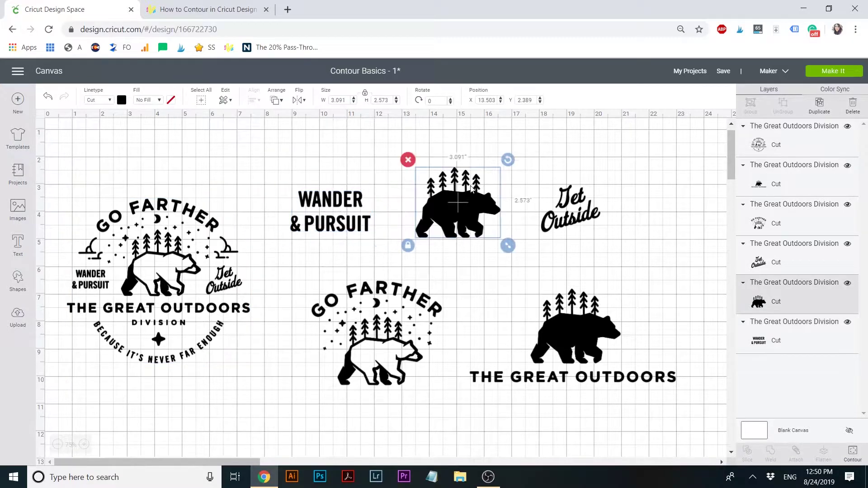
pyautogui.click(569, 204)
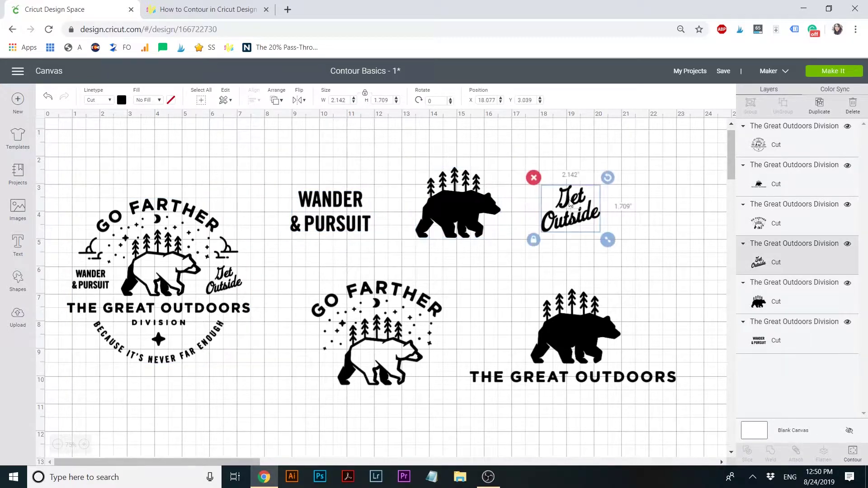
pyautogui.click(389, 324)
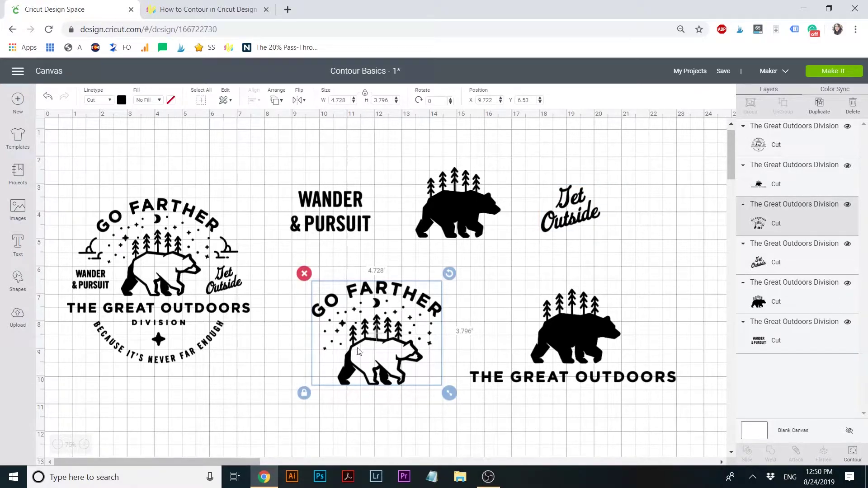
pyautogui.click(573, 340)
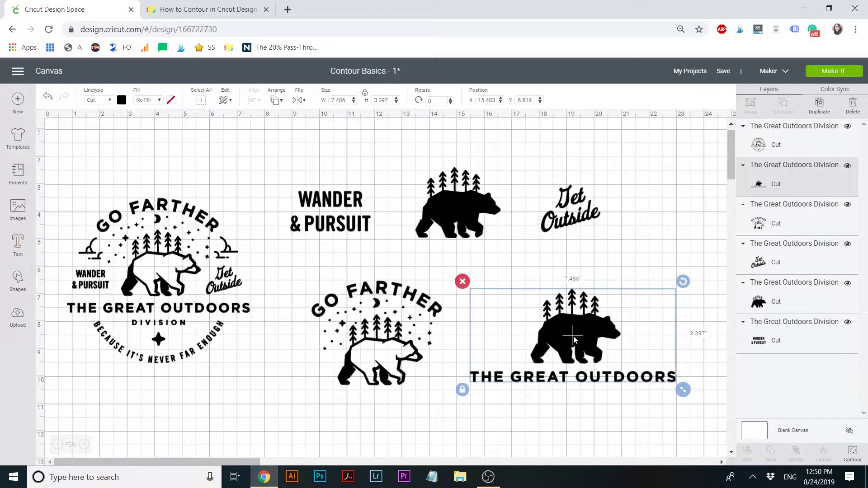
pyautogui.moveTo(573, 340); pyautogui.dragTo(593, 340)
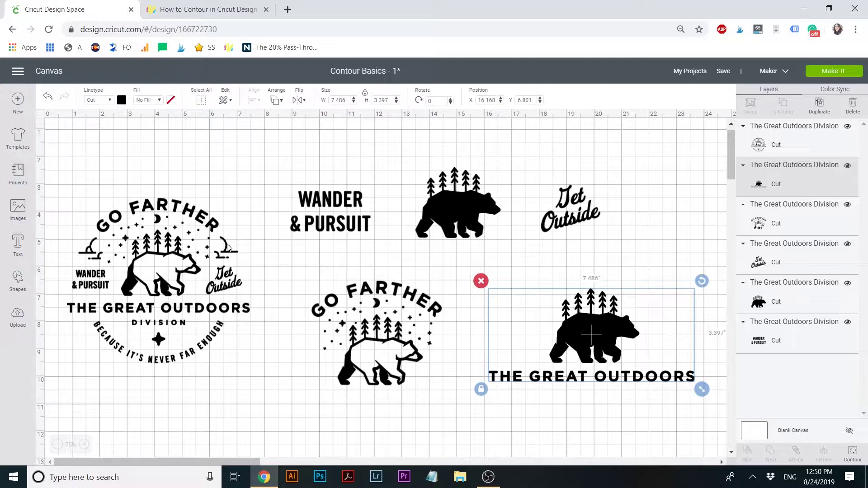
# - Delete the full original image and move the Go Farther bear design into its place at about X 2.222, Y 2.919
pyautogui.click(205, 221)
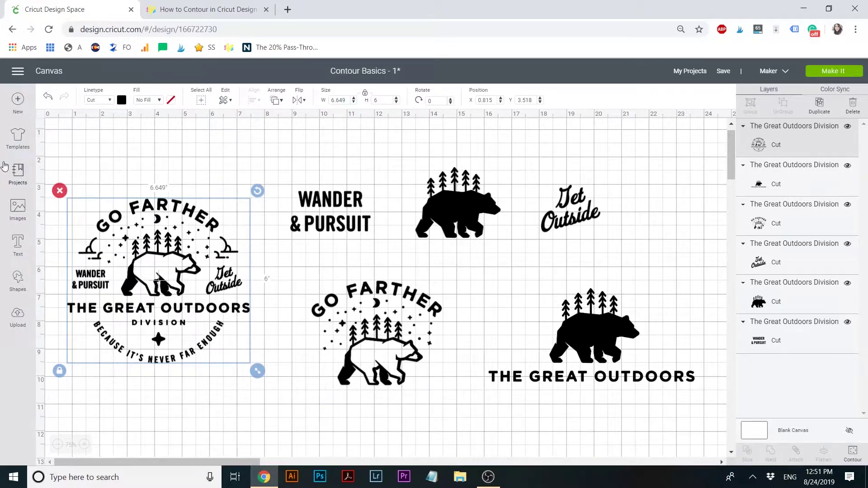
pyautogui.click(59, 190)
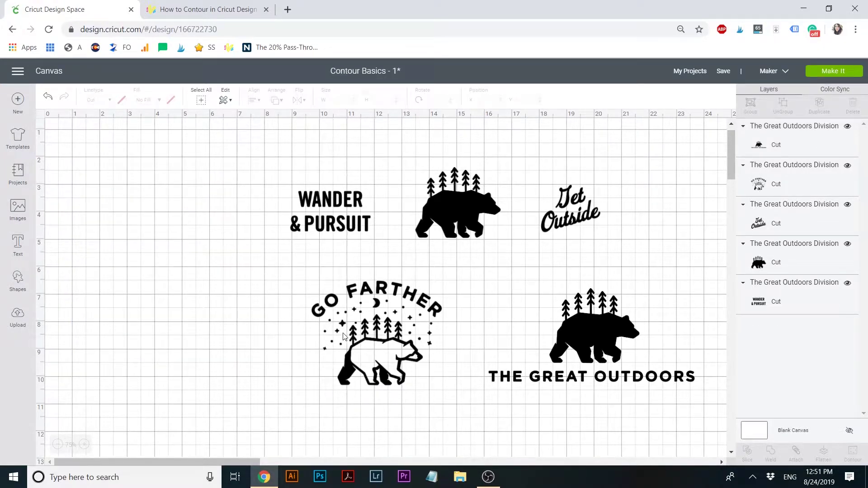
pyautogui.click(443, 212)
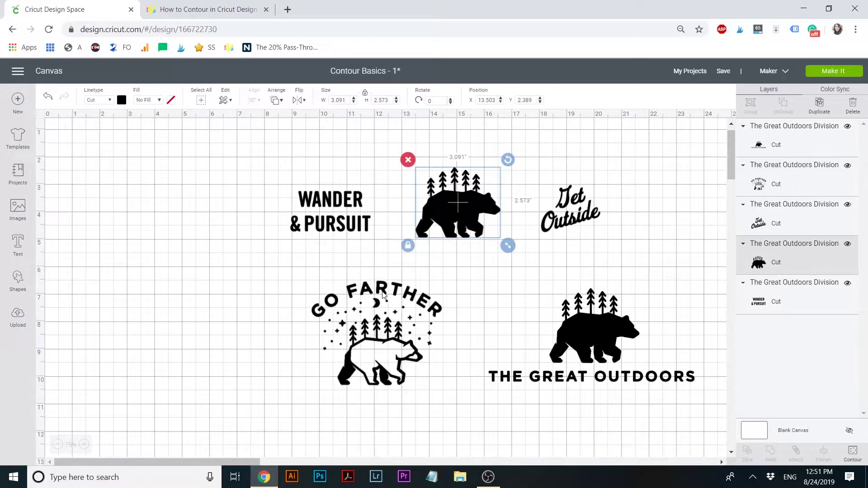
pyautogui.moveTo(381, 295); pyautogui.dragTo(175, 196)
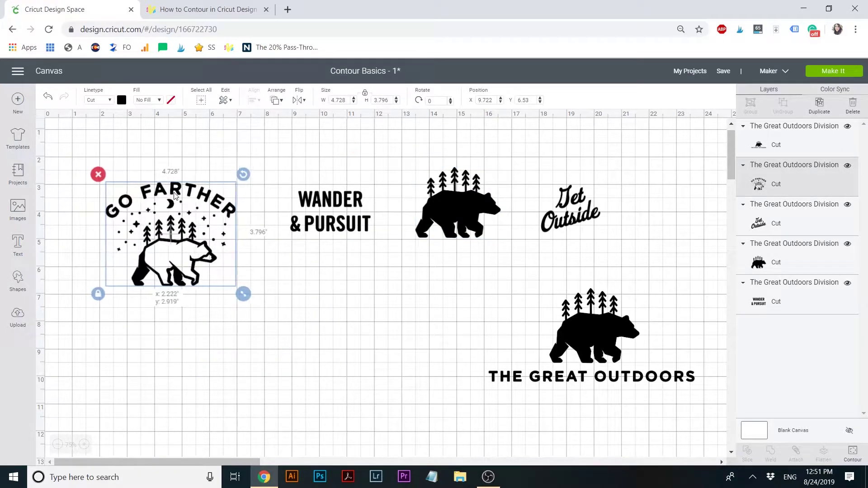
# - Move the Wander & Pursuit lettering beneath the Go Farther bear, enlarge it to about 3.789 inches wide and center it
pyautogui.click(322, 199)
pyautogui.moveTo(323, 199); pyautogui.dragTo(151, 313)
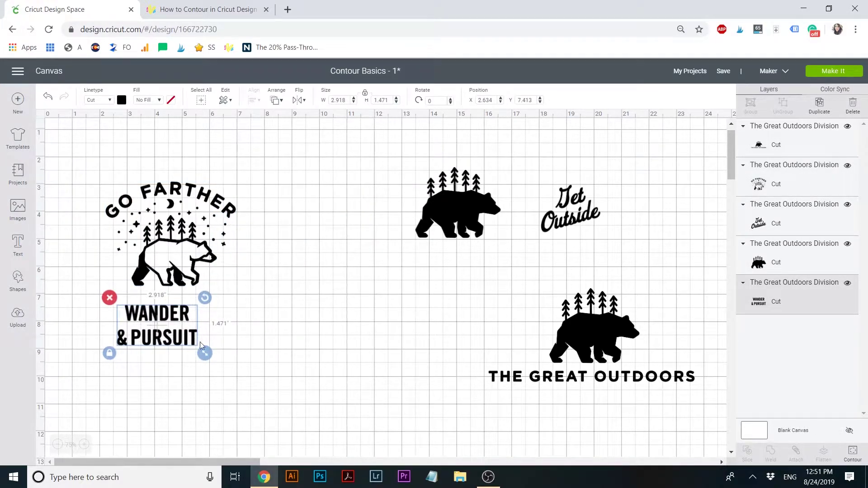
pyautogui.moveTo(205, 352); pyautogui.dragTo(229, 364)
pyautogui.moveTo(191, 324); pyautogui.dragTo(190, 324)
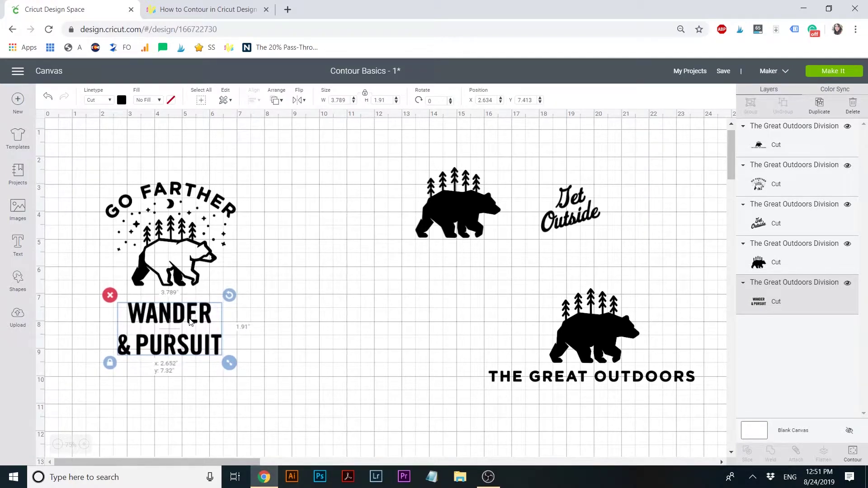
pyautogui.click(362, 329)
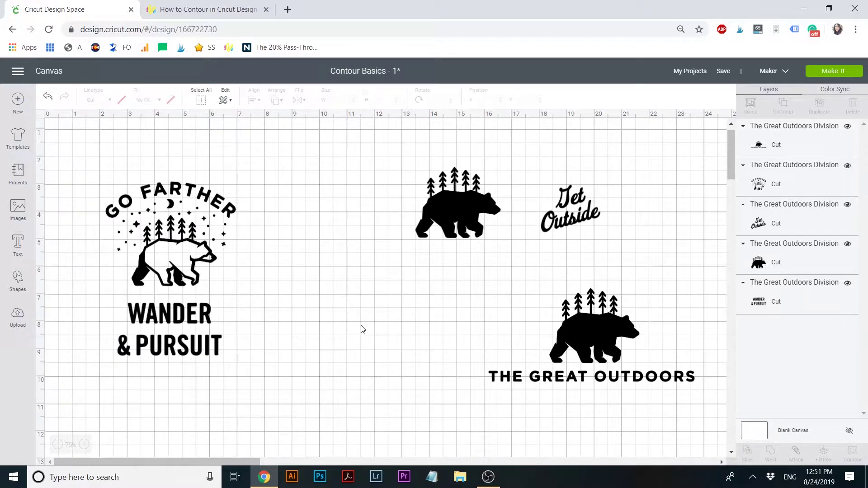
# - Delete The Great Outdoors bear design and move the solid bear with trees down to about X 14.095, Y 6.815
pyautogui.click(592, 340)
pyautogui.press('Delete')
pyautogui.moveTo(457, 226); pyautogui.dragTo(473, 348)
# - Move the Get Outside lettering above the solid bear and enlarge it to about 3.8 inches wide
pyautogui.moveTo(578, 216); pyautogui.dragTo(465, 208)
pyautogui.moveTo(511, 234); pyautogui.dragTo(551, 271)
pyautogui.moveTo(470, 241); pyautogui.dragTo(449, 253)
# - Enlarge the solid bear to about 3.572 by 2.974 inches and place it under Get Outside at about X 13.91, Y 6.5
pyautogui.click(456, 322)
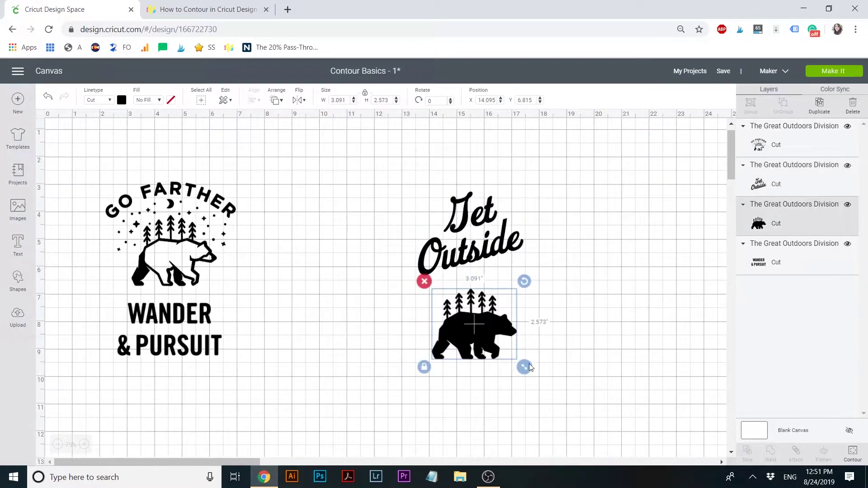
pyautogui.moveTo(524, 367); pyautogui.dragTo(538, 380)
pyautogui.moveTo(479, 338); pyautogui.dragTo(474, 329)
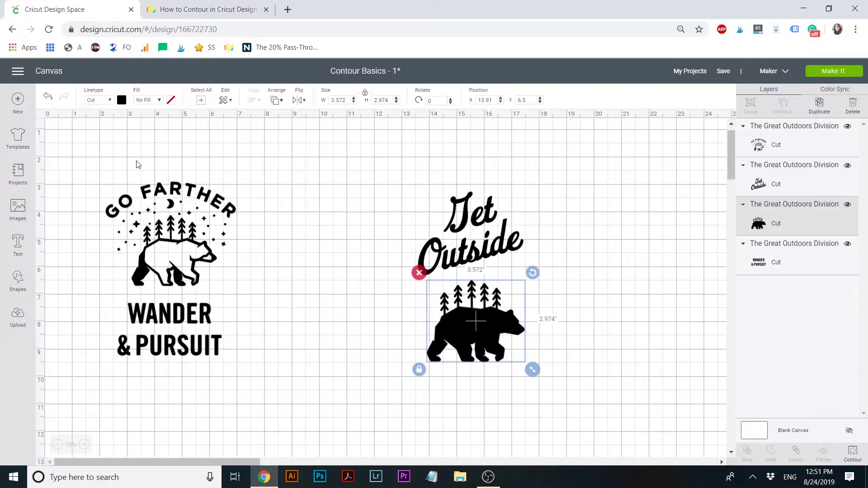
# - Move the Go Farther bear with its Wander & Pursuit lettering to about X 2.87, Y 3.03 and weld them together
pyautogui.moveTo(136, 161); pyautogui.dragTo(188, 374)
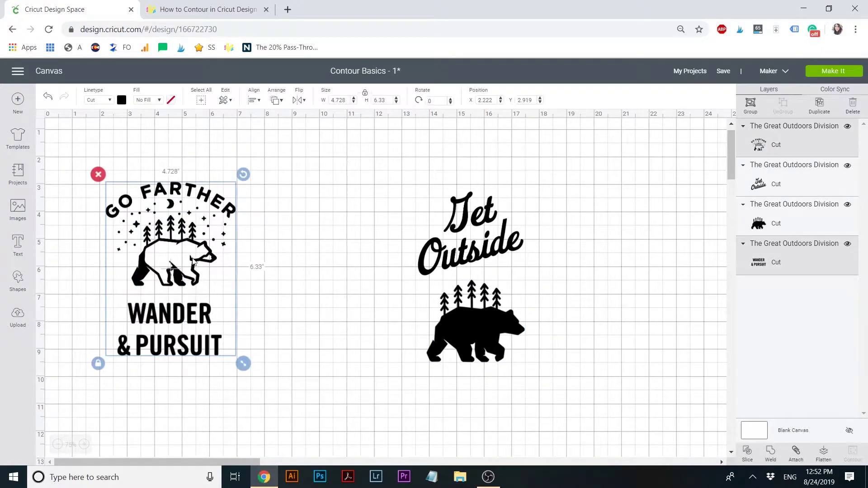
pyautogui.moveTo(197, 265); pyautogui.dragTo(215, 268)
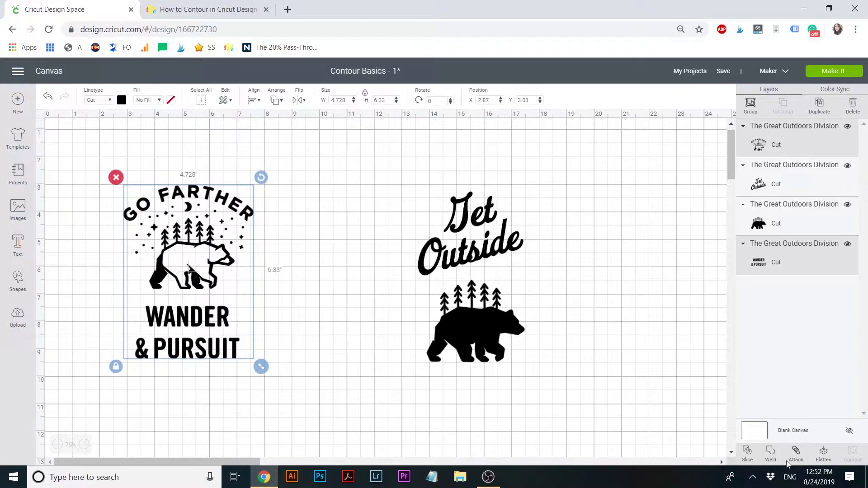
pyautogui.click(770, 456)
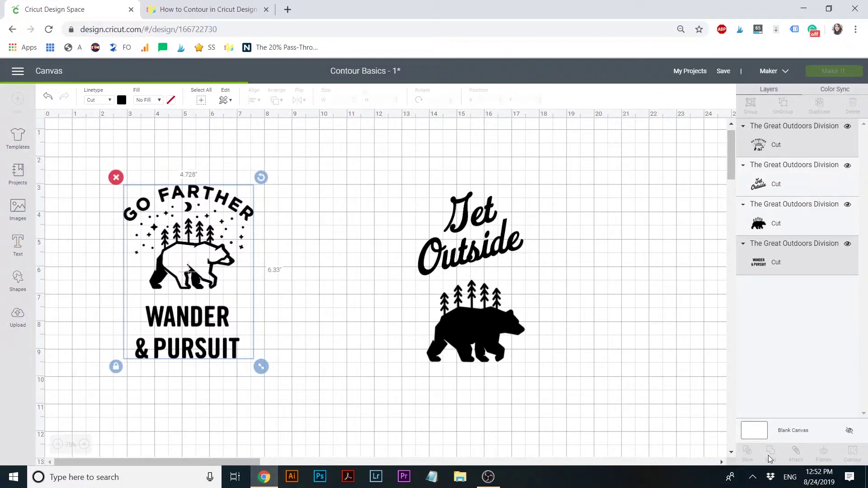
# - Inspect the welded Go Farther design's individual pieces in Contour without hiding any of them
pyautogui.click(199, 248)
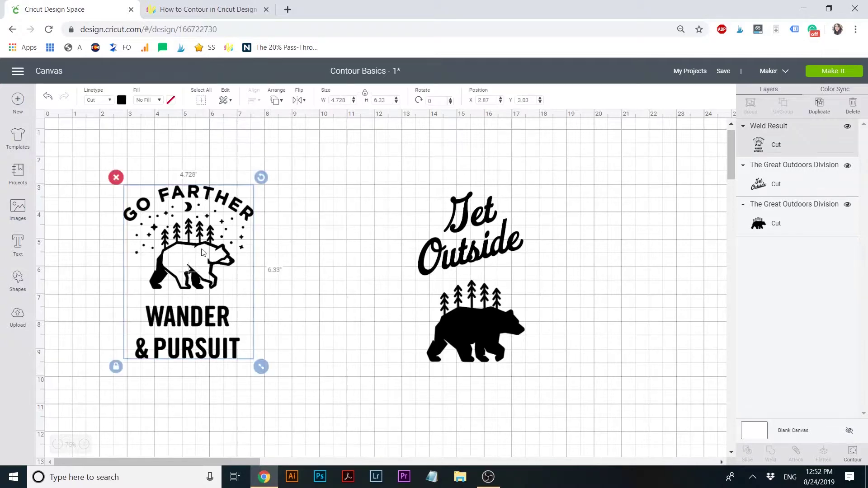
pyautogui.click(853, 454)
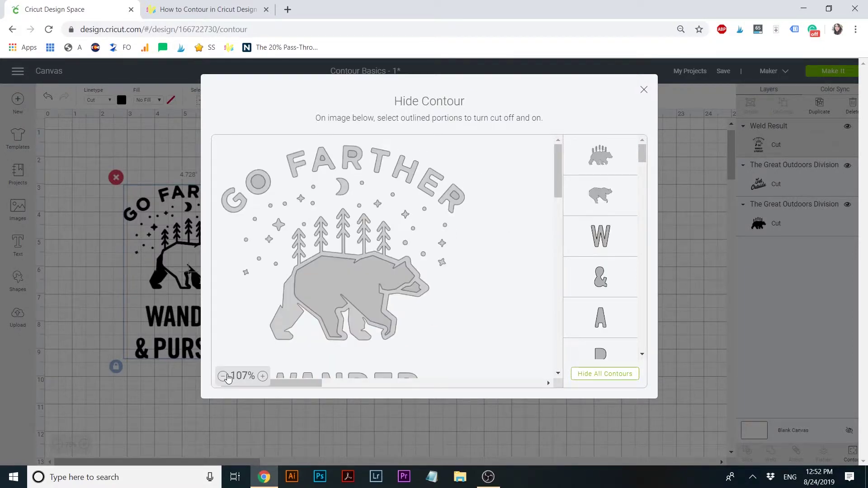
pyautogui.click(223, 376)
pyautogui.scroll(2, 371, 314)
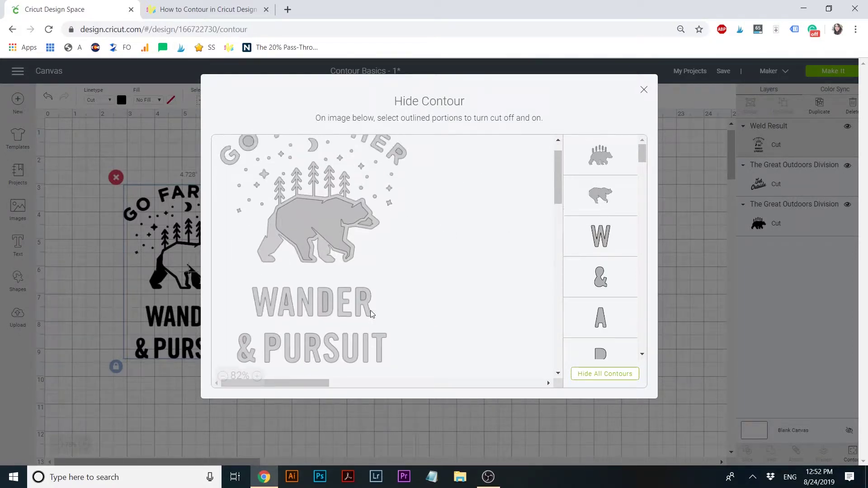
pyautogui.click(642, 90)
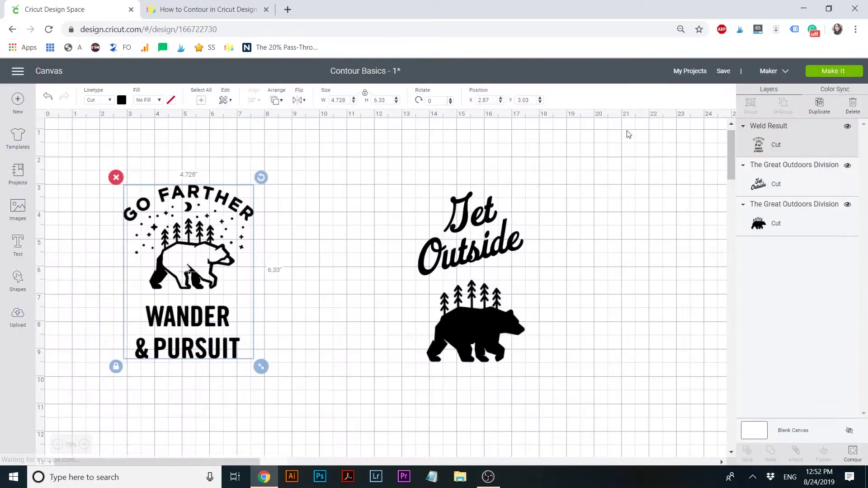
# - Enlarge the Get Outside lettering and solid bear together to about 4.275 by 6.713 inches and weld them into one design
pyautogui.moveTo(424, 186); pyautogui.dragTo(501, 407)
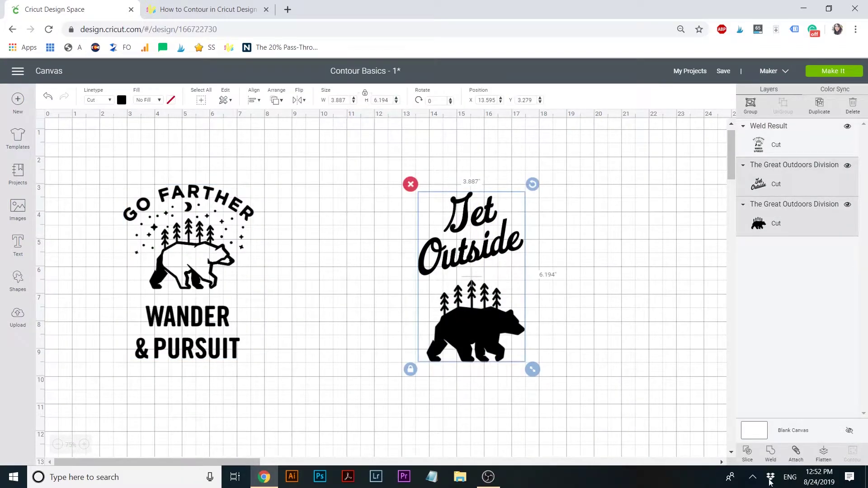
pyautogui.moveTo(533, 371); pyautogui.dragTo(559, 389)
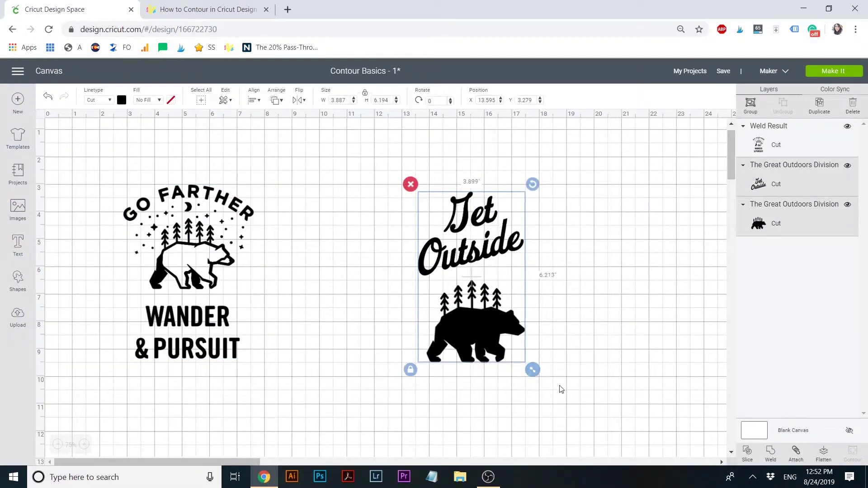
pyautogui.click(585, 355)
pyautogui.moveTo(473, 344); pyautogui.dragTo(472, 340)
pyautogui.click(490, 412)
pyautogui.moveTo(406, 230); pyautogui.dragTo(469, 365)
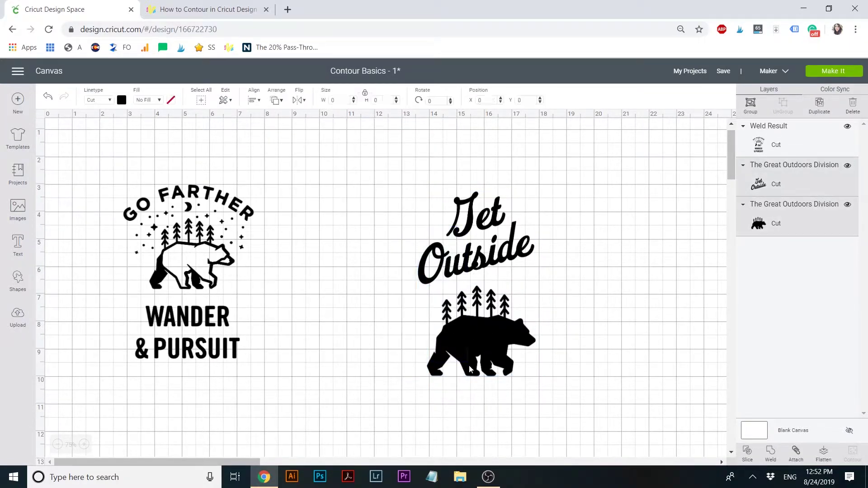
pyautogui.click(774, 454)
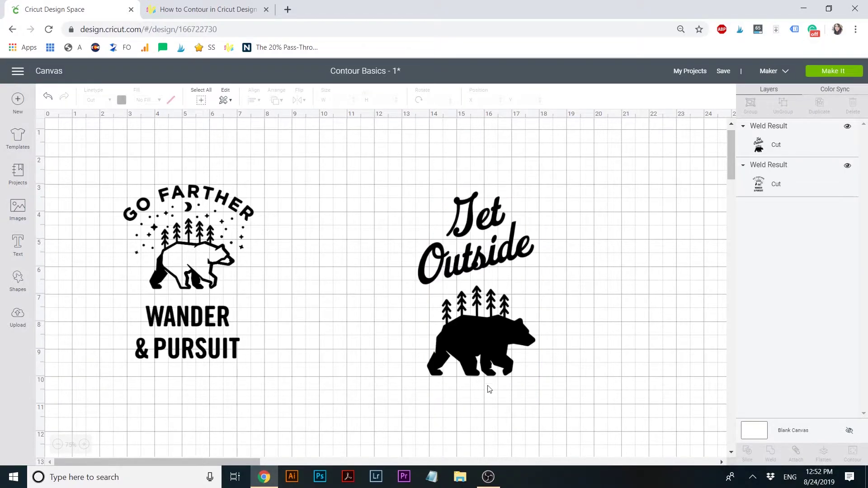
# - Move the welded Get Outside design to about X 14.984, Y 2.761 and bring the Go Farther design closer beside it
pyautogui.moveTo(485, 340); pyautogui.dragTo(524, 326)
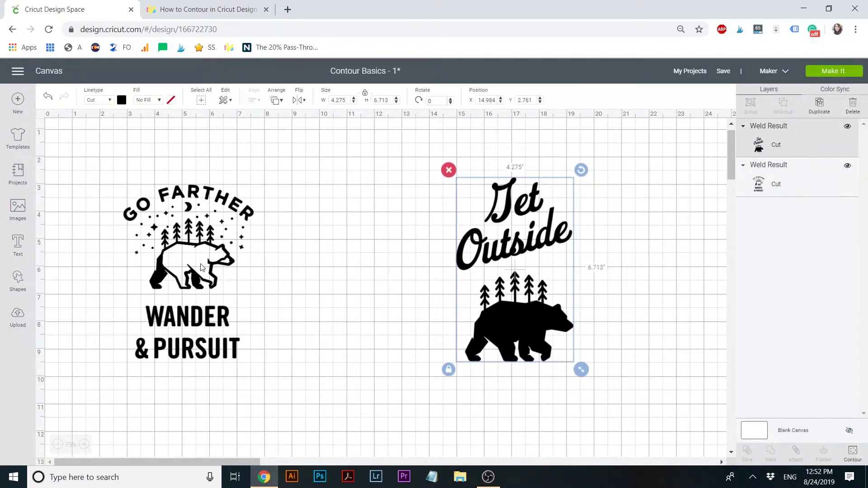
pyautogui.moveTo(200, 265); pyautogui.dragTo(290, 268)
pyautogui.click(461, 275)
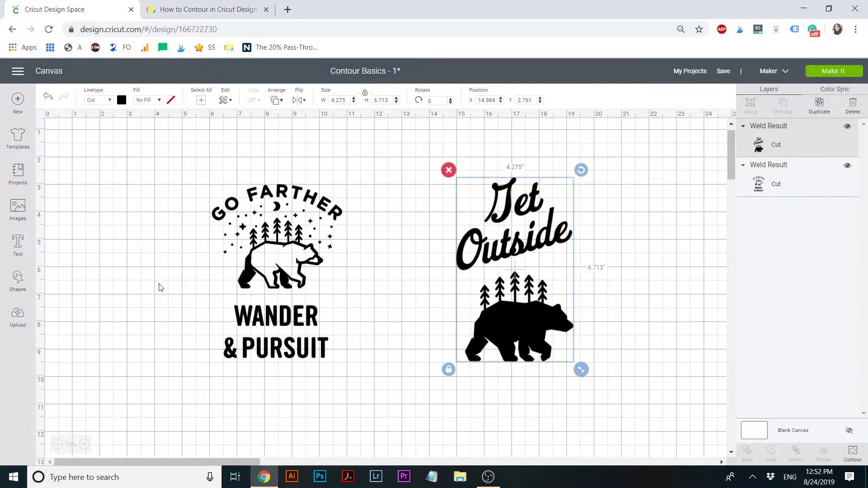
# - Delete both welded designs and insert the Overthink About It image found by searching for #m105ad97
pyautogui.moveTo(161, 287); pyautogui.dragTo(582, 326)
pyautogui.press('Delete')
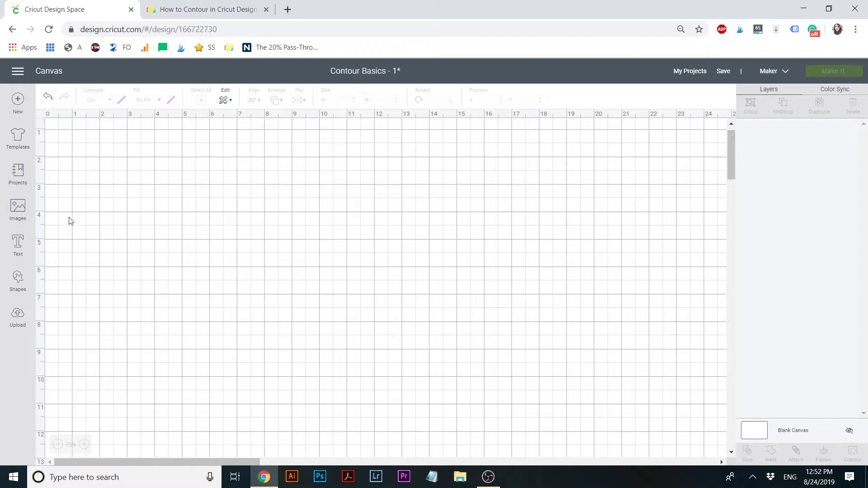
pyautogui.click(18, 222)
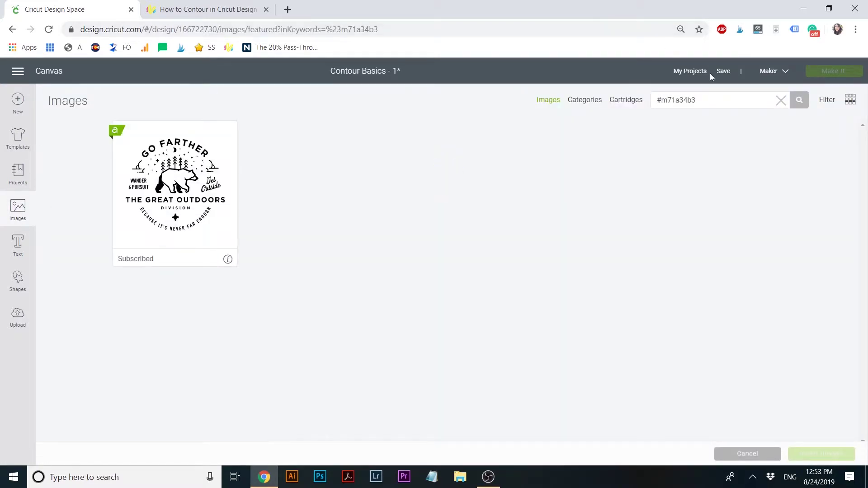
pyautogui.click(725, 101)
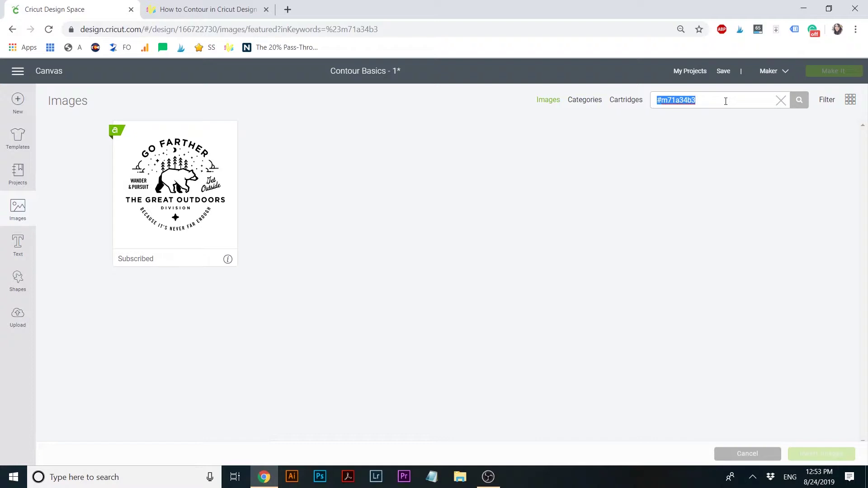
pyautogui.write('#m105ad9')
pyautogui.write('7')
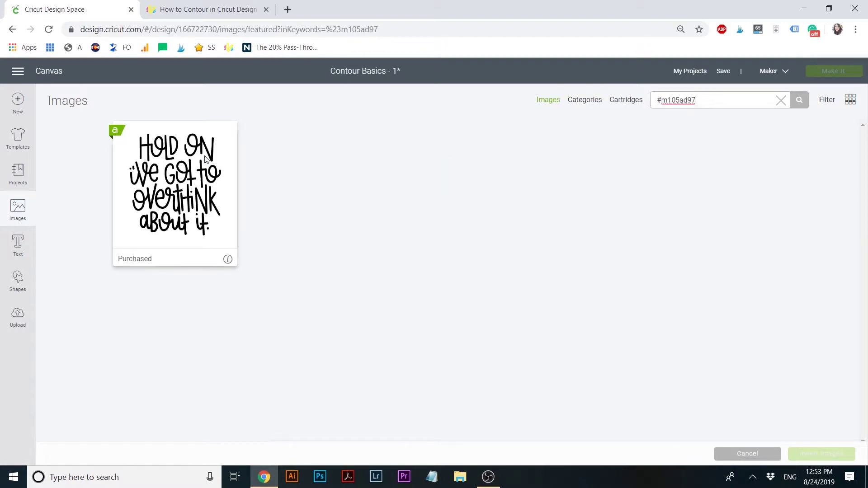
pyautogui.click(195, 167)
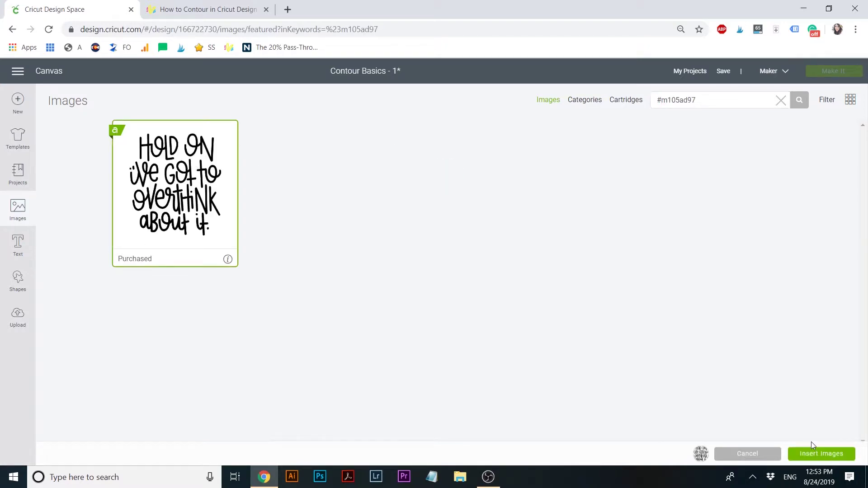
pyautogui.click(819, 453)
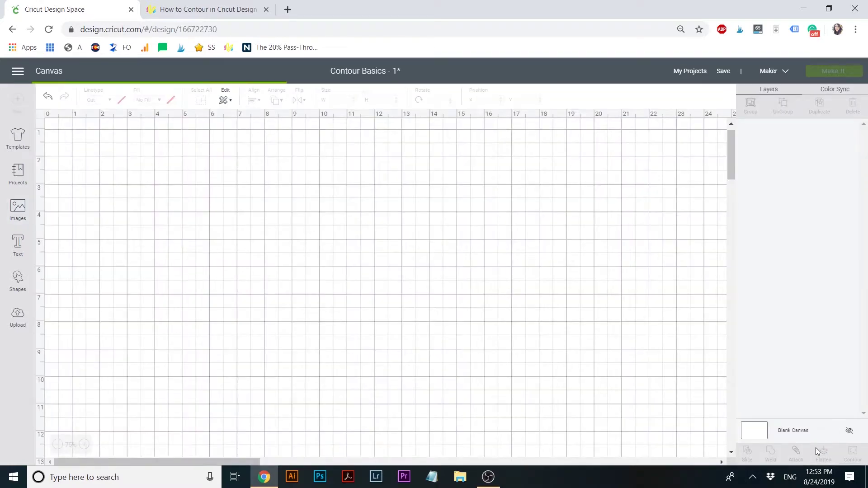
# - Move the Overthink About It lettering to about X 4.981, Y 1.444 and set its material color to red
pyautogui.click(88, 445)
pyautogui.click(88, 445)
pyautogui.click(88, 445)
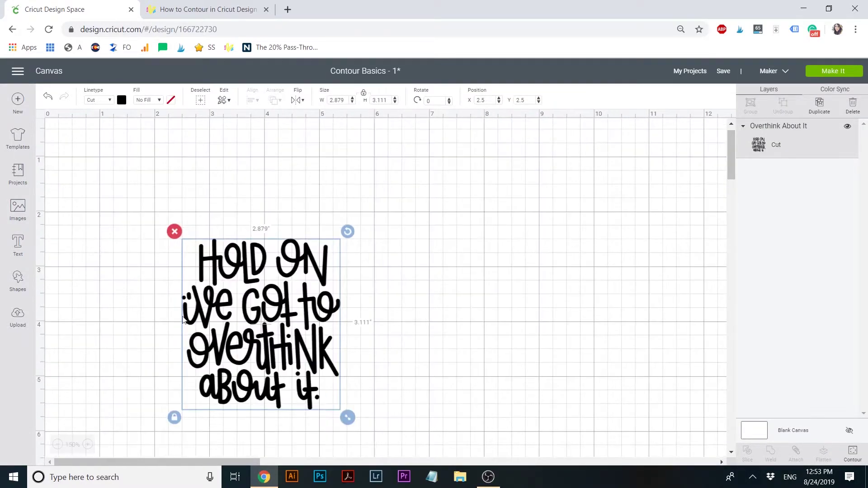
pyautogui.moveTo(263, 274); pyautogui.dragTo(397, 216)
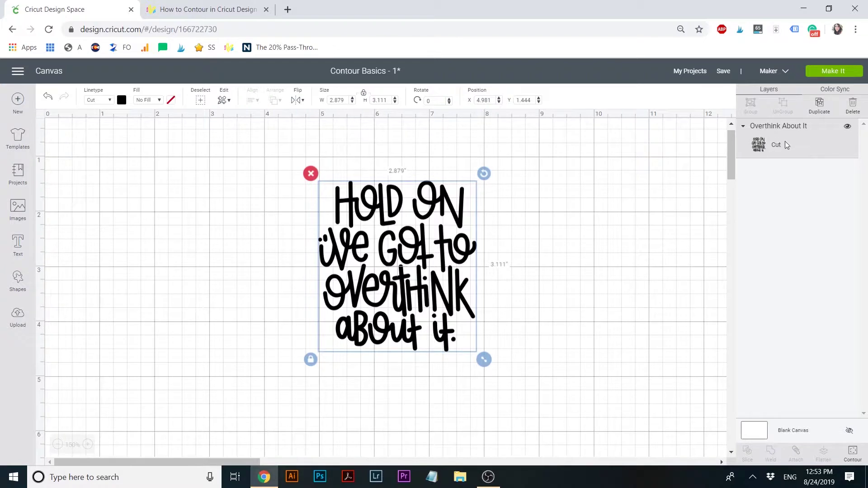
pyautogui.click(122, 100)
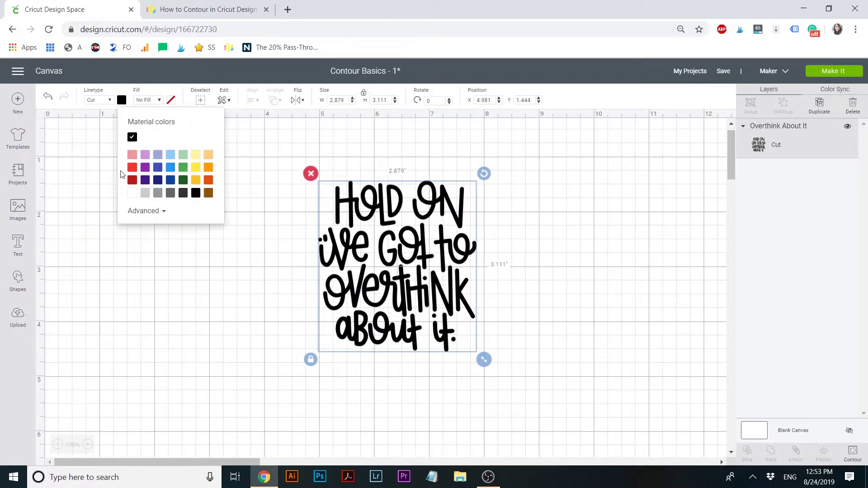
pyautogui.click(132, 168)
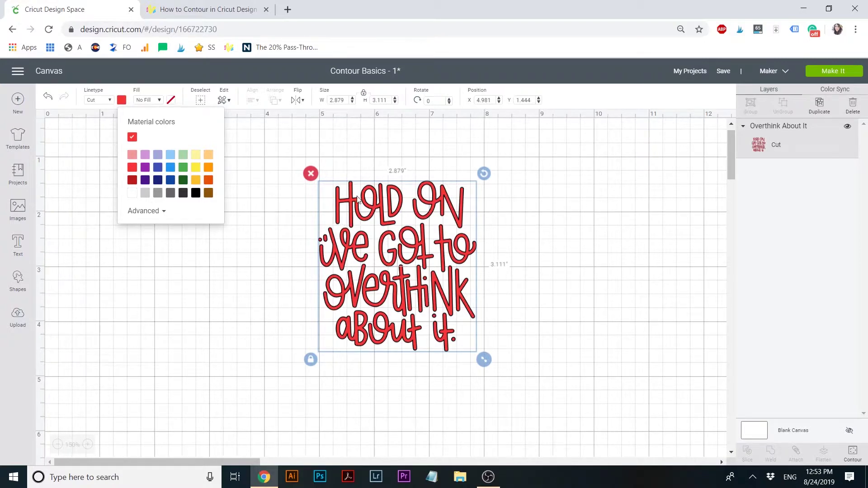
pyautogui.click(510, 222)
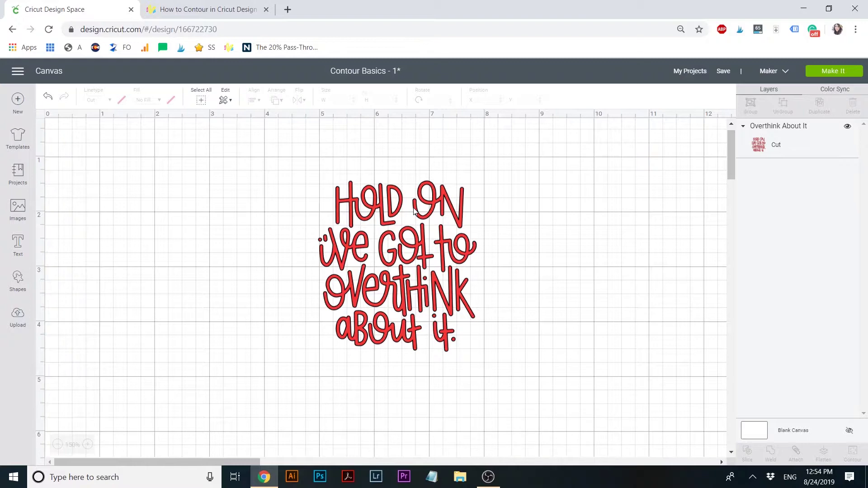
# - Move the red lettering to about X 1.972, Y 1 and duplicate it three times
pyautogui.moveTo(413, 208); pyautogui.dragTo(249, 186)
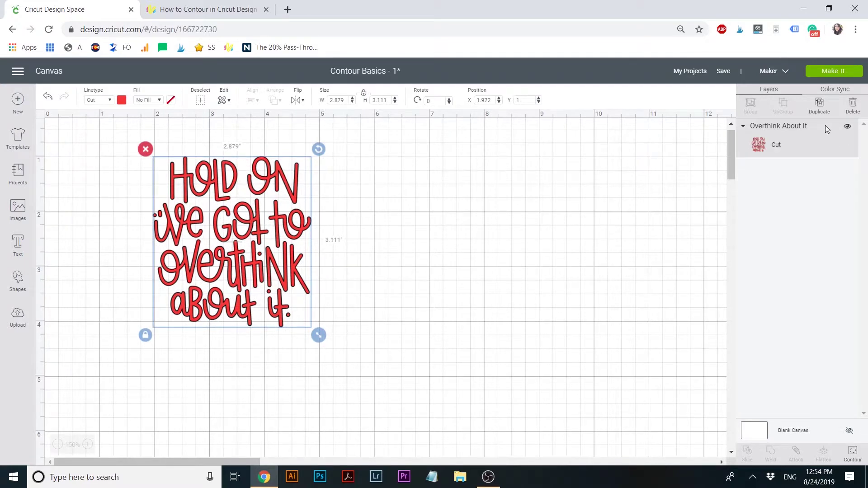
pyautogui.click(817, 114)
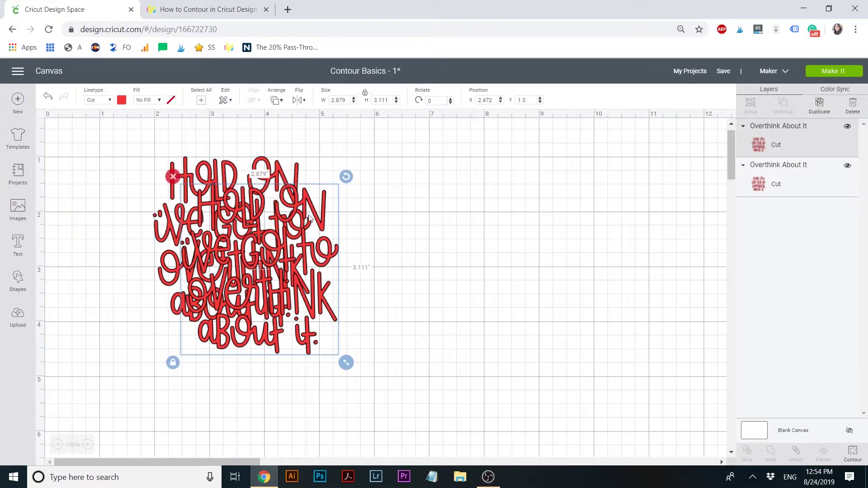
pyautogui.click(824, 113)
pyautogui.click(823, 111)
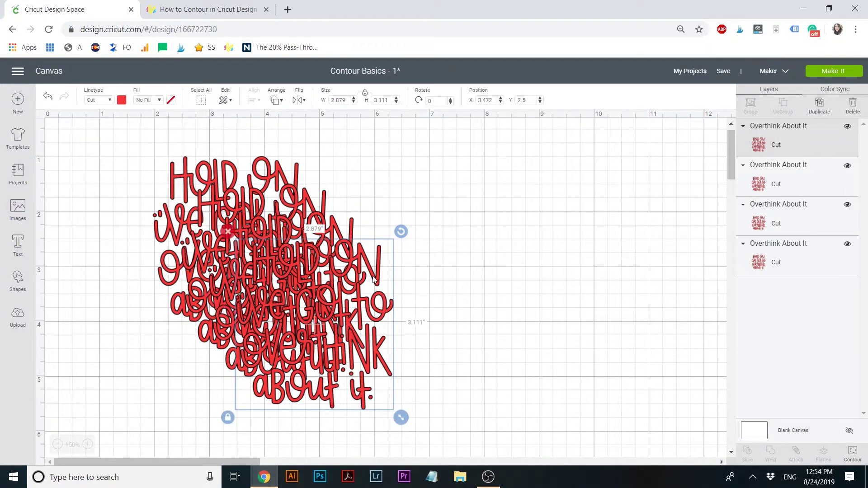
# - Spread the four lettering copies apart, placing three in an upper row and one below at about X 6.352, Y 3.167
pyautogui.moveTo(372, 276); pyautogui.dragTo(606, 182)
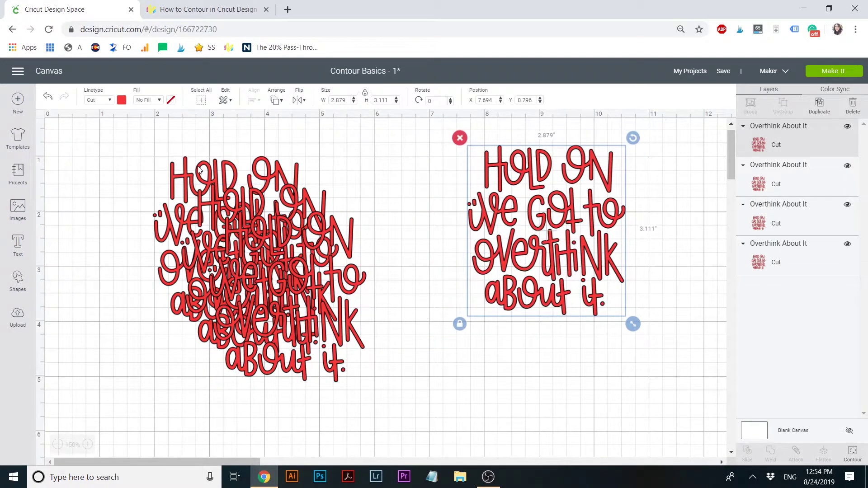
pyautogui.moveTo(199, 170); pyautogui.dragTo(113, 148)
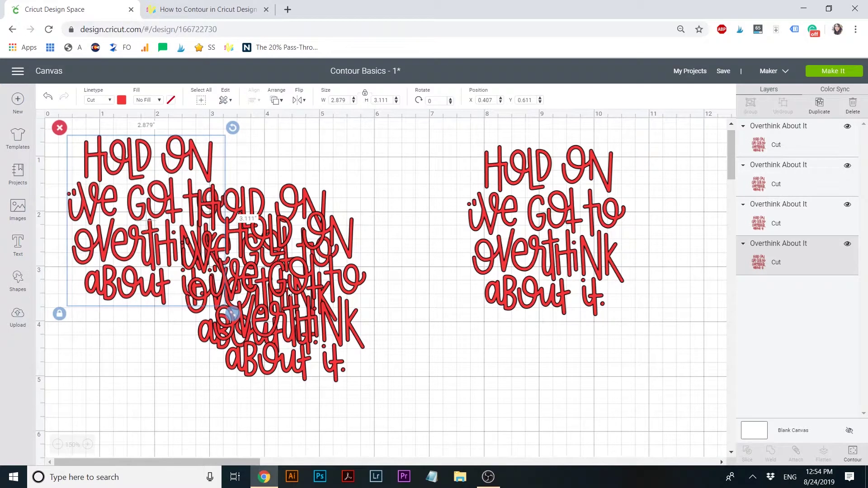
pyautogui.moveTo(289, 293); pyautogui.dragTo(389, 361)
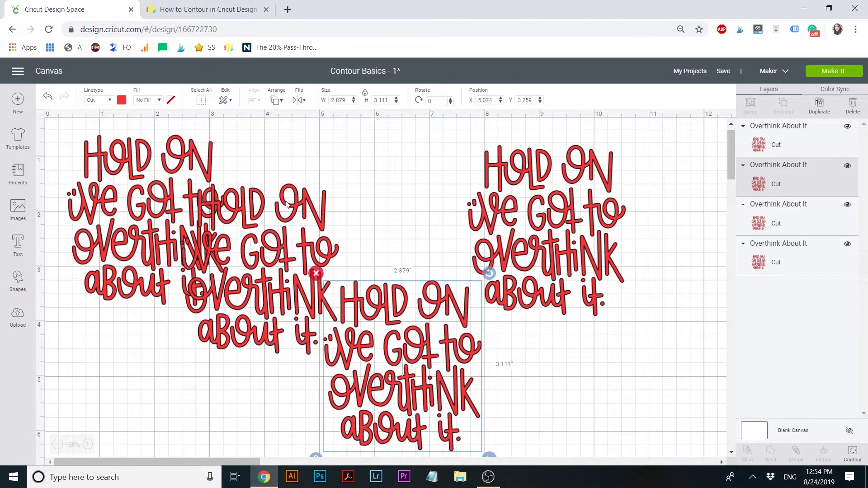
pyautogui.moveTo(285, 204); pyautogui.dragTo(367, 161)
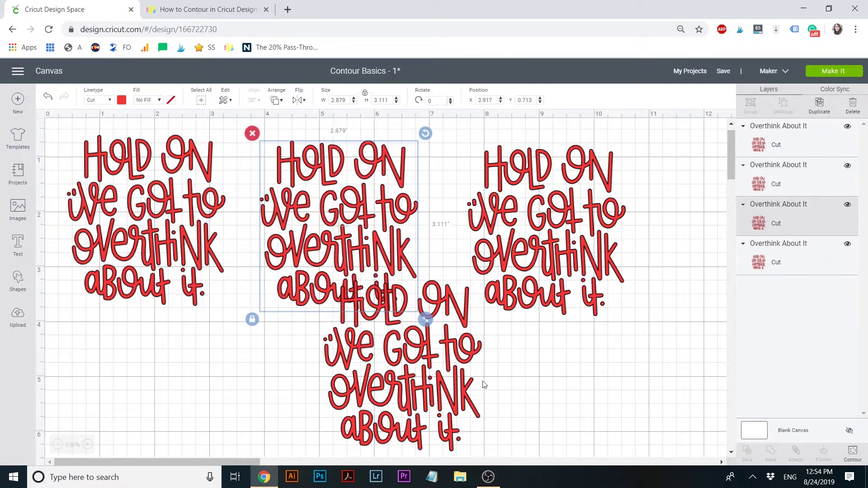
pyautogui.moveTo(563, 277); pyautogui.dragTo(626, 273)
pyautogui.moveTo(434, 393); pyautogui.dragTo(511, 387)
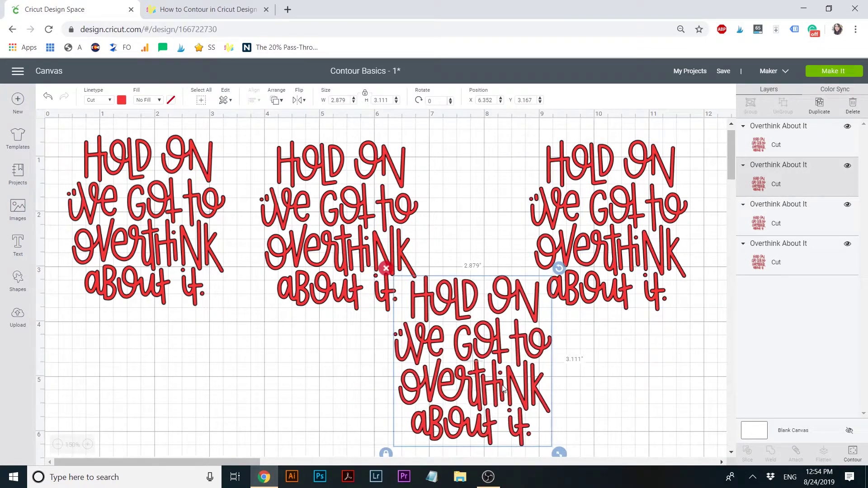
# - Set the material color of the leftmost lettering copy to green
pyautogui.click(143, 205)
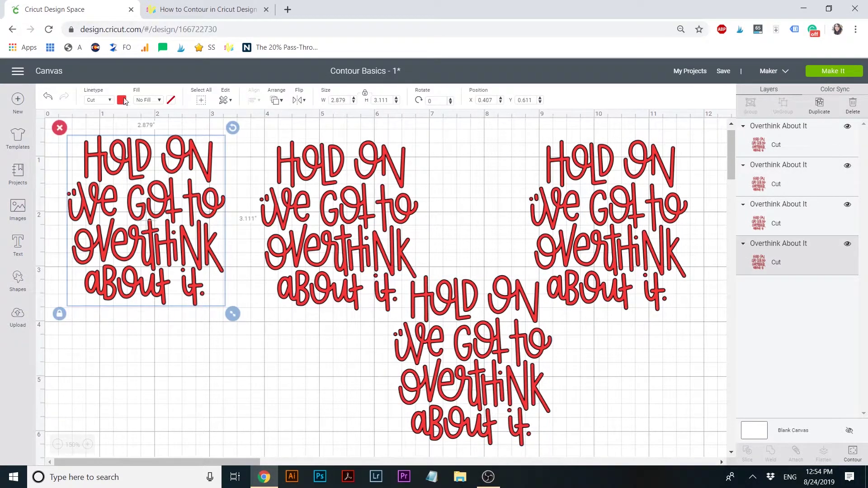
pyautogui.click(122, 101)
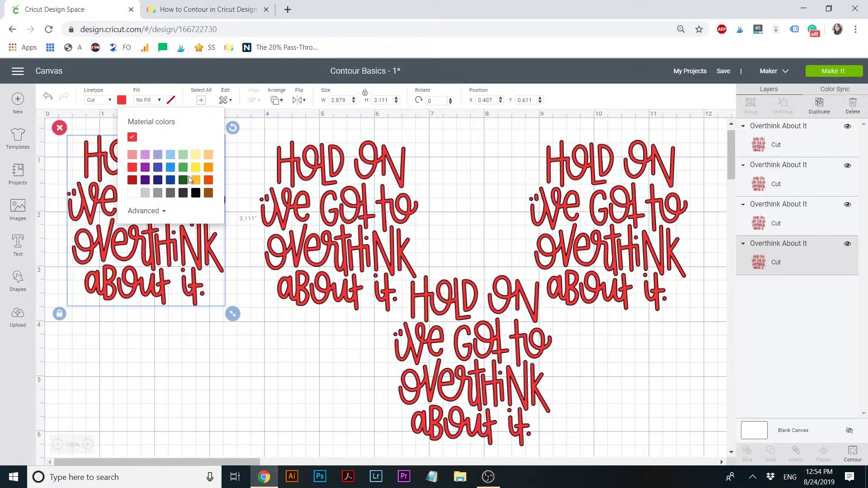
pyautogui.click(183, 169)
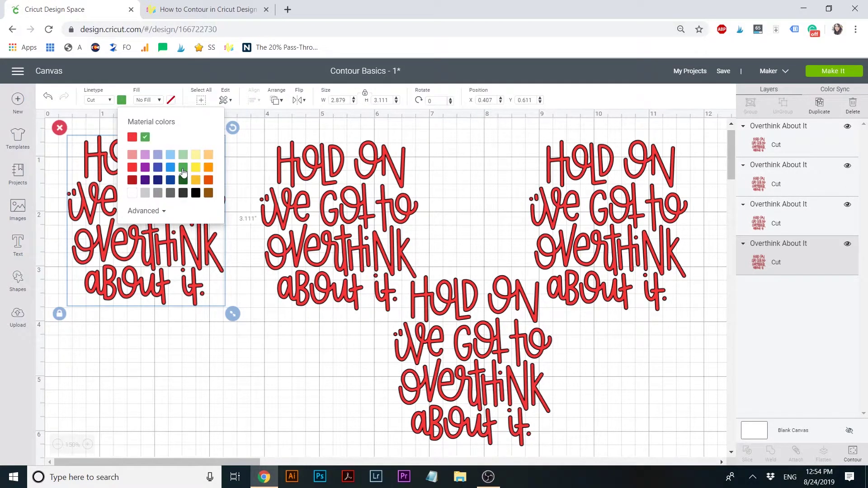
# - Change the leftmost lettering to a brighter custom green and set the middle upper copy's material color to yellow #FFEC3C
pyautogui.click(161, 211)
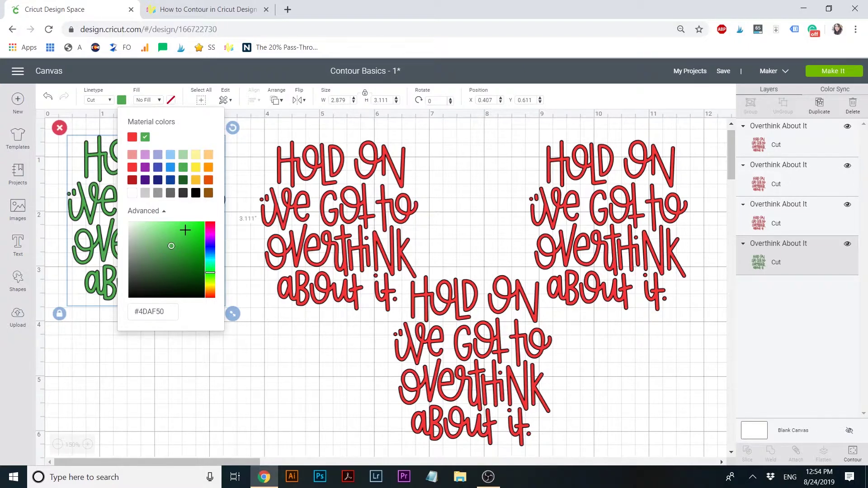
pyautogui.click(185, 231)
pyautogui.click(313, 163)
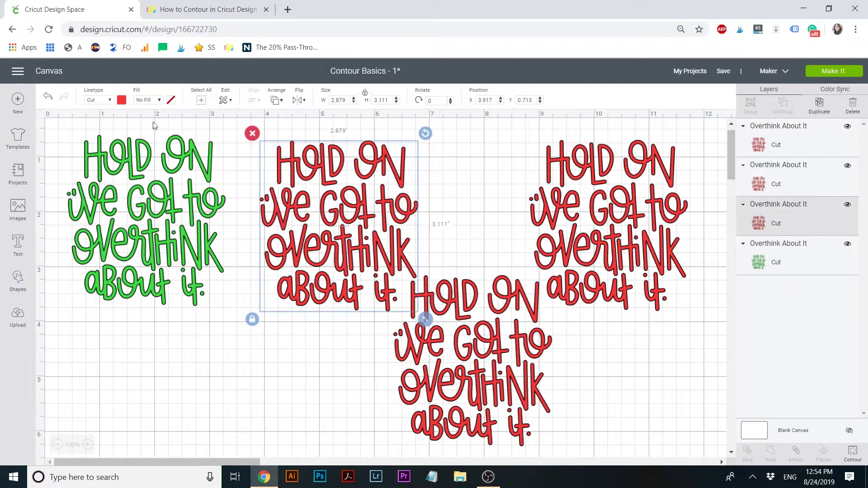
pyautogui.click(121, 100)
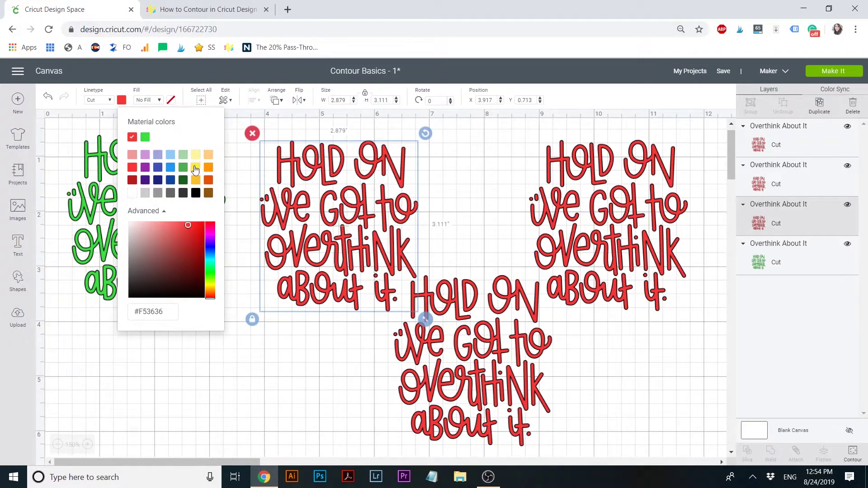
pyautogui.click(195, 168)
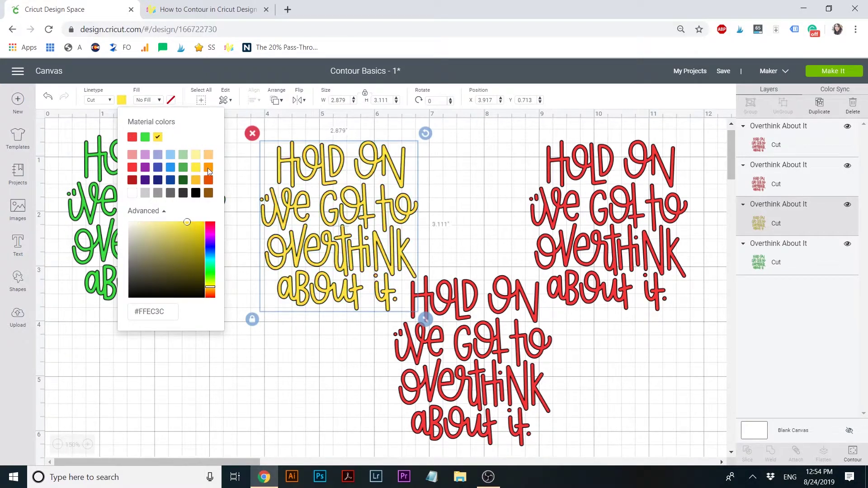
pyautogui.click(386, 167)
pyautogui.moveTo(386, 162); pyautogui.dragTo(384, 163)
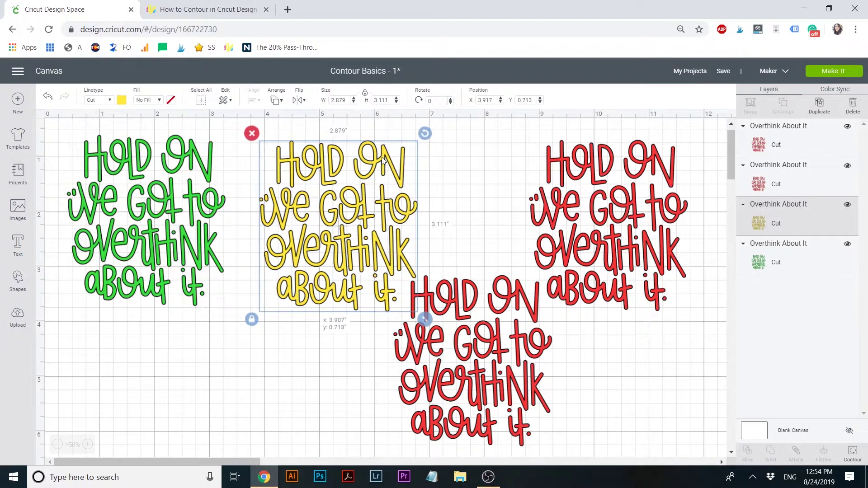
# - Set the material color of the lower lettering copy to blue #2296F3
pyautogui.click(499, 320)
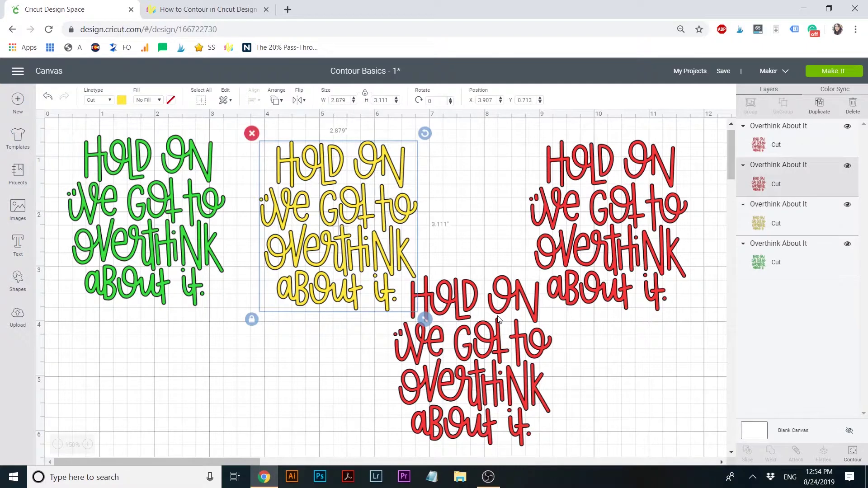
pyautogui.click(121, 101)
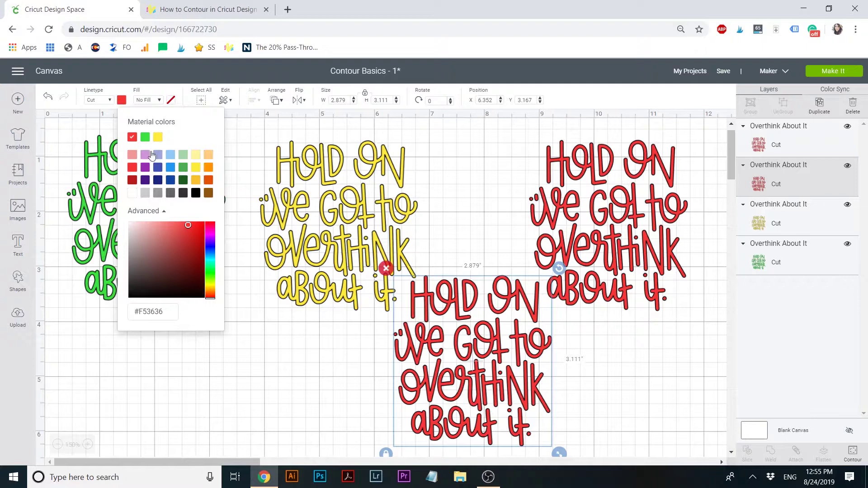
pyautogui.click(171, 168)
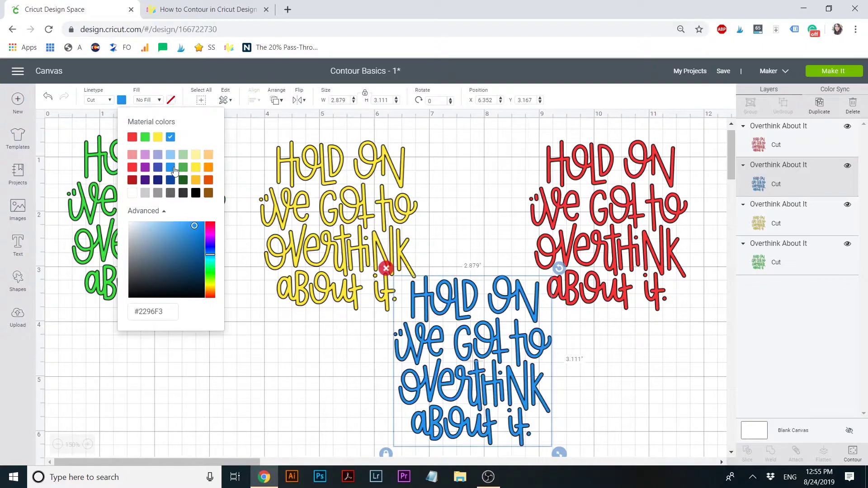
# - Give the remaining red lettering copy a custom vivid pink material color and deselect it
pyautogui.click(614, 231)
pyautogui.click(121, 100)
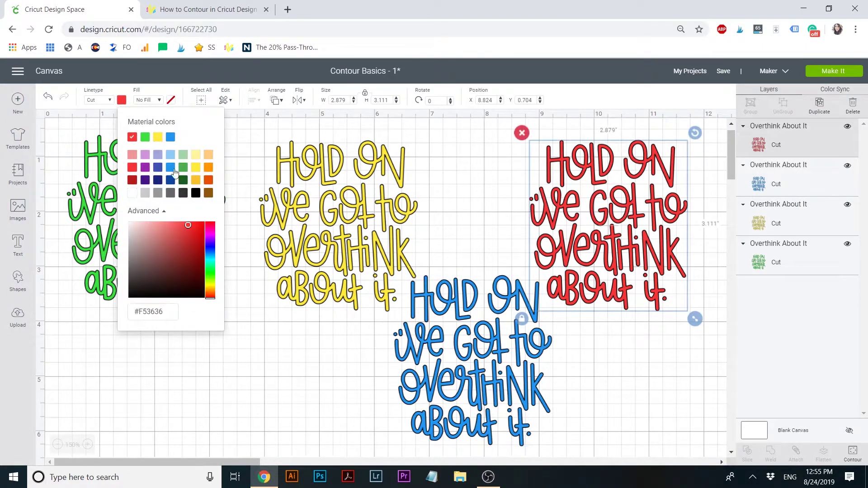
pyautogui.click(169, 222)
pyautogui.click(210, 225)
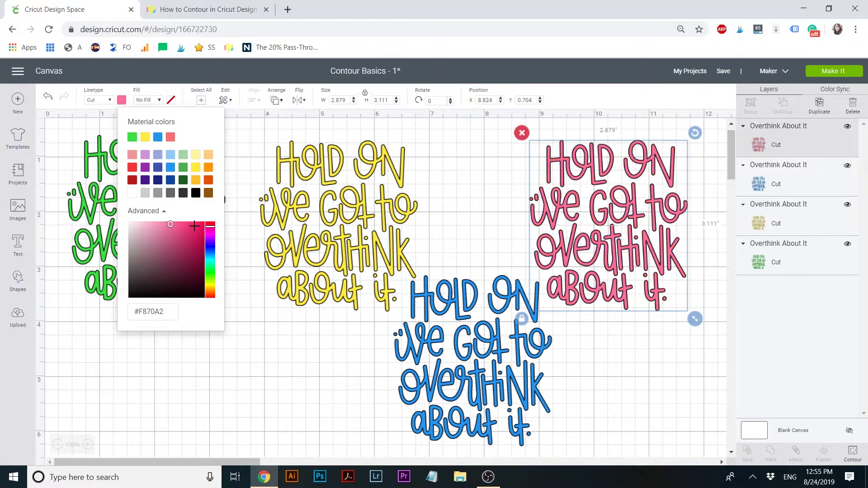
pyautogui.click(195, 226)
pyautogui.click(187, 223)
pyautogui.click(302, 364)
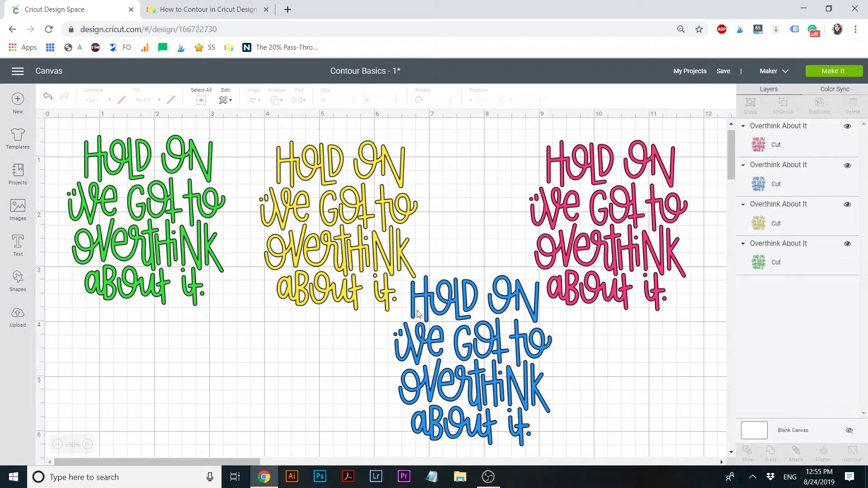
# - Stack all four lettering copies exactly on top of each other with the Center alignment
pyautogui.click(200, 96)
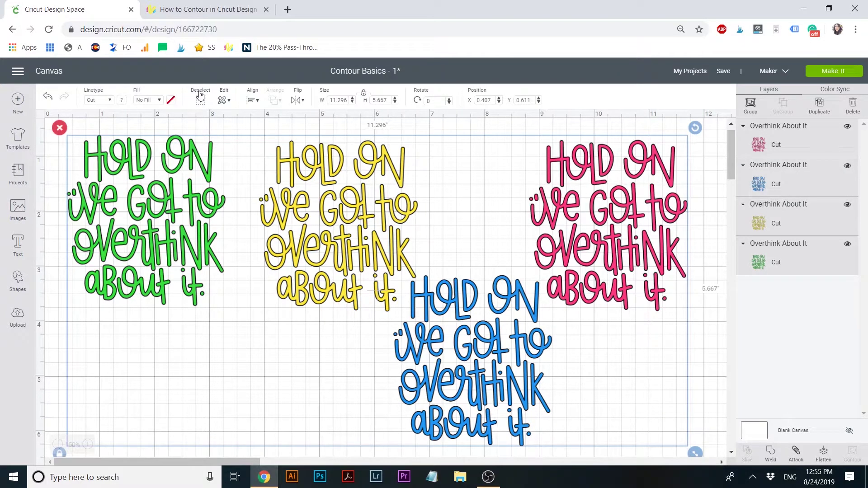
pyautogui.click(253, 99)
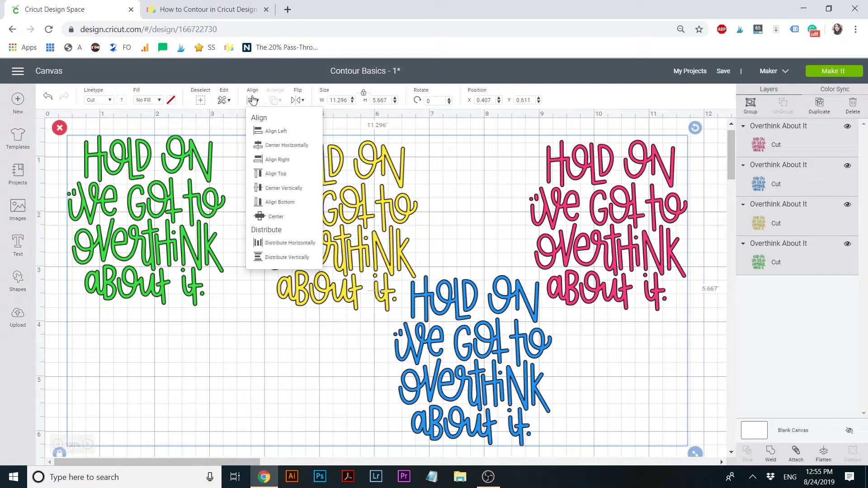
pyautogui.click(275, 217)
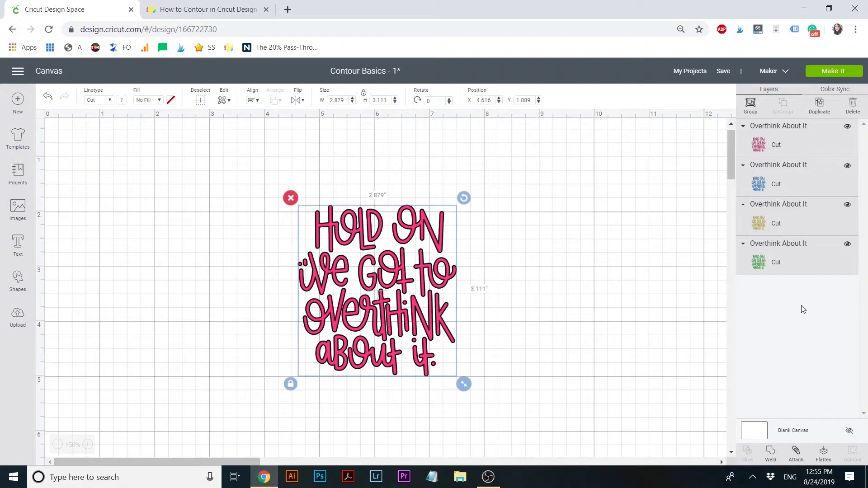
pyautogui.click(562, 280)
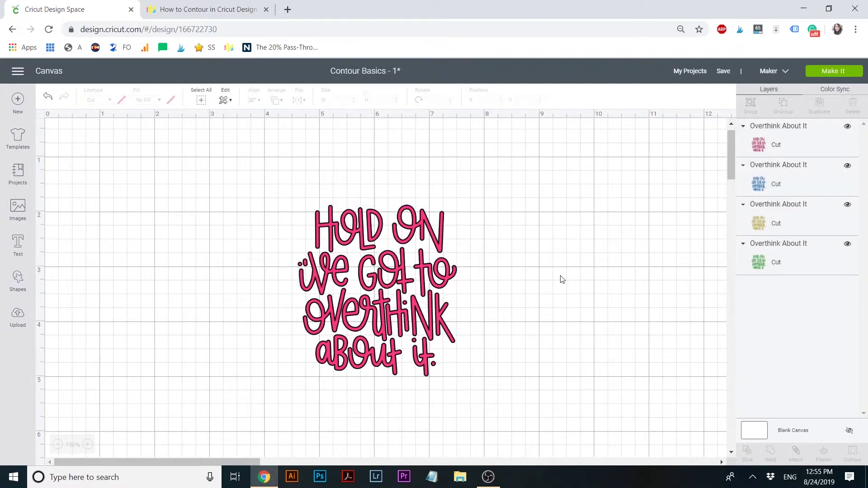
# - Use Contour on the pink lettering to hide everything except the words "Hold on"
pyautogui.click(414, 232)
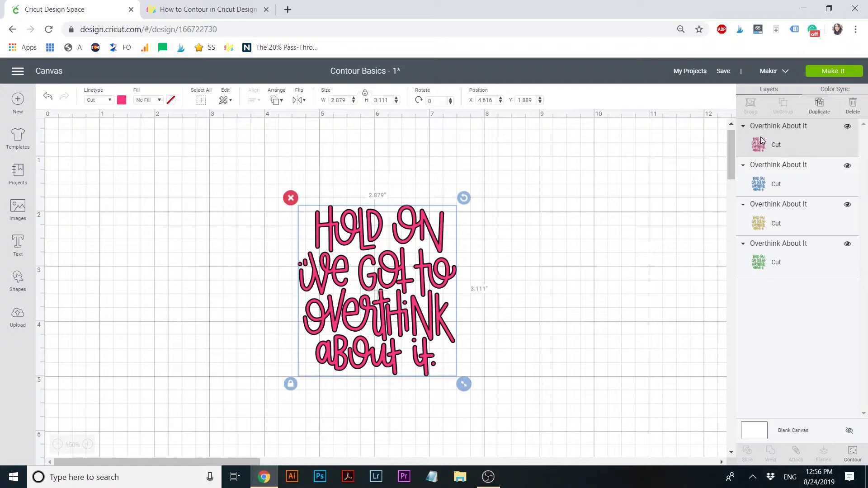
pyautogui.click(854, 457)
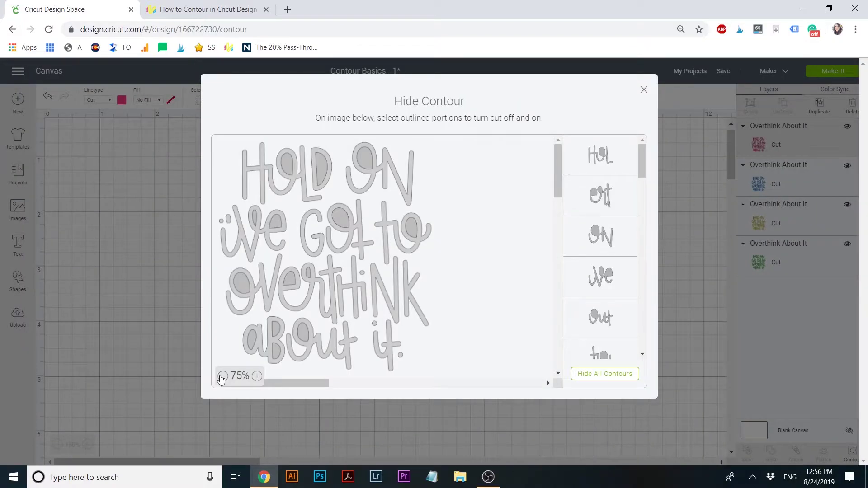
pyautogui.click(223, 376)
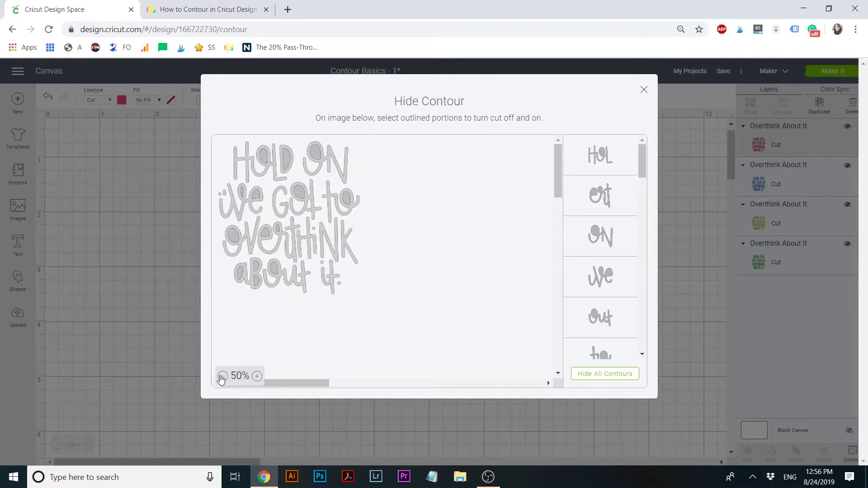
pyautogui.click(256, 376)
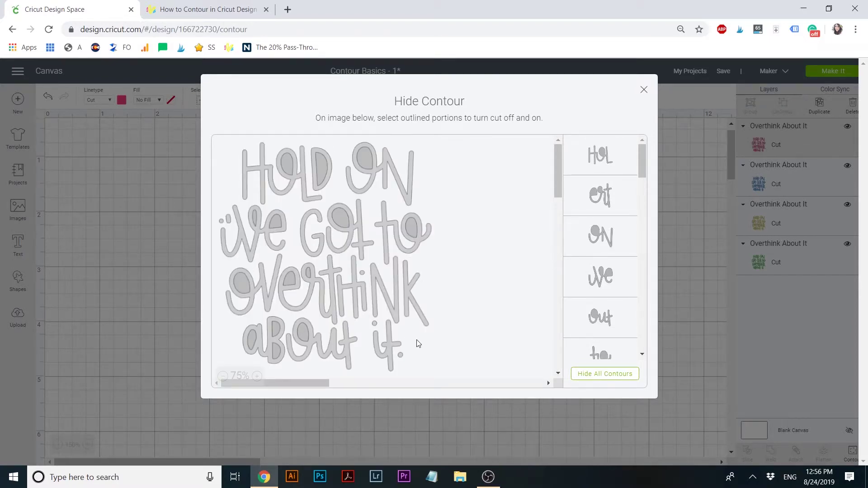
pyautogui.click(595, 375)
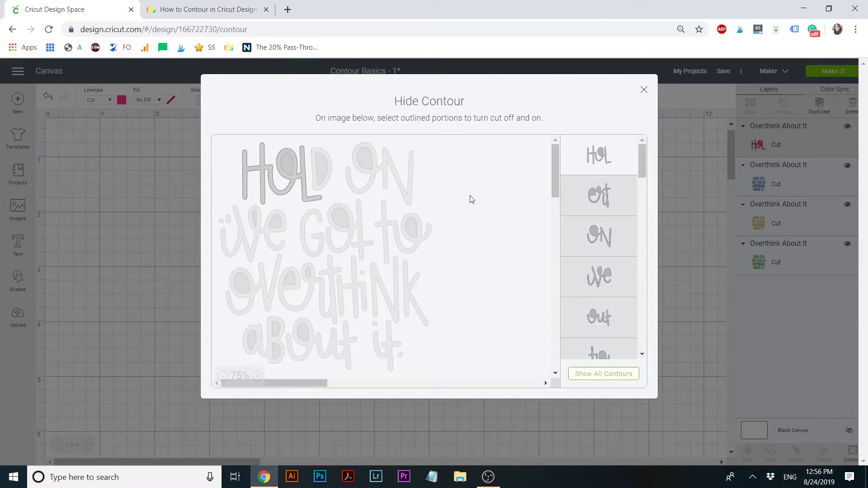
pyautogui.click(321, 150)
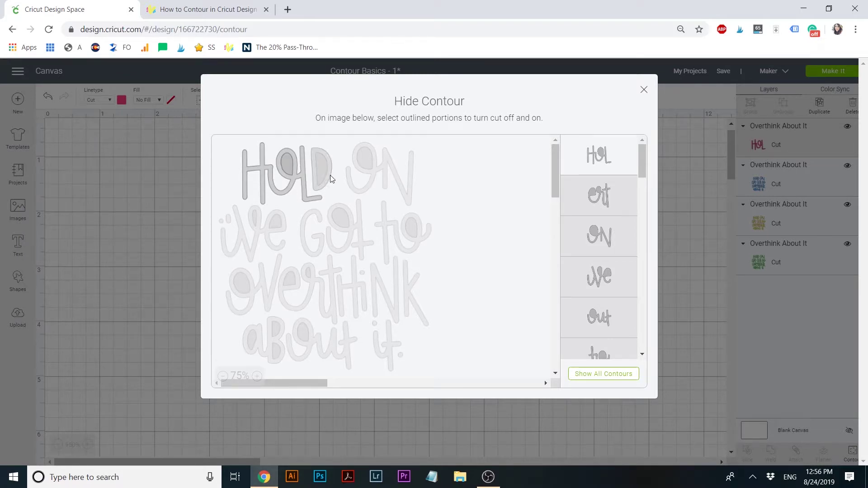
pyautogui.click(370, 160)
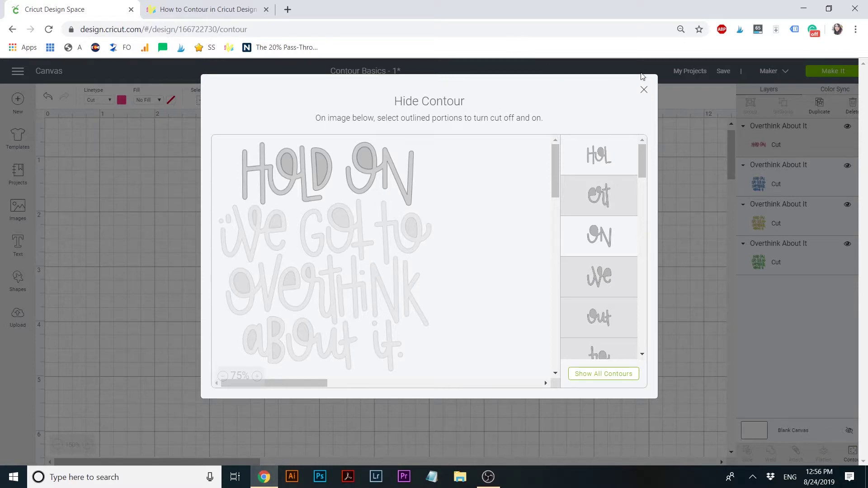
pyautogui.click(643, 90)
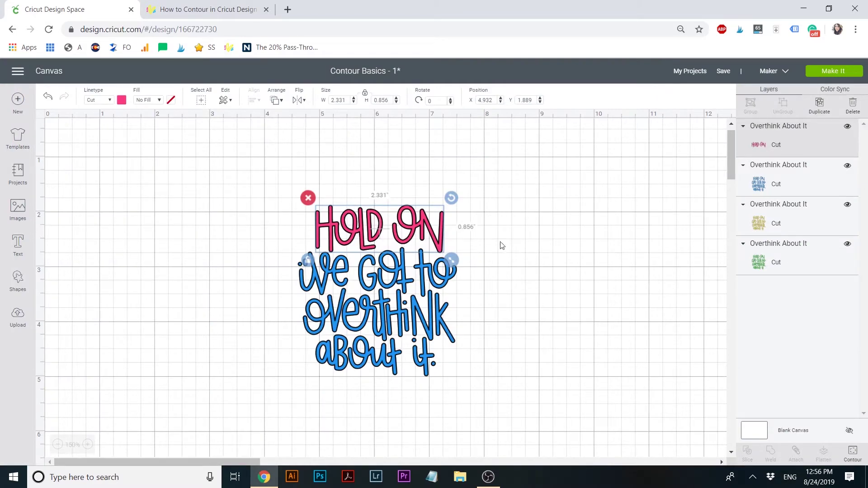
# - Use Contour on the blue lettering to hide everything except the line "i've got to", including the dots of the i
pyautogui.click(800, 183)
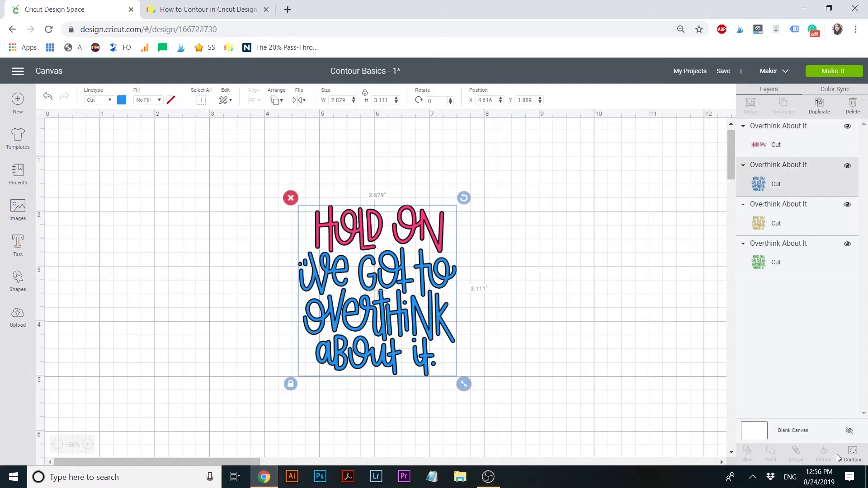
pyautogui.click(852, 454)
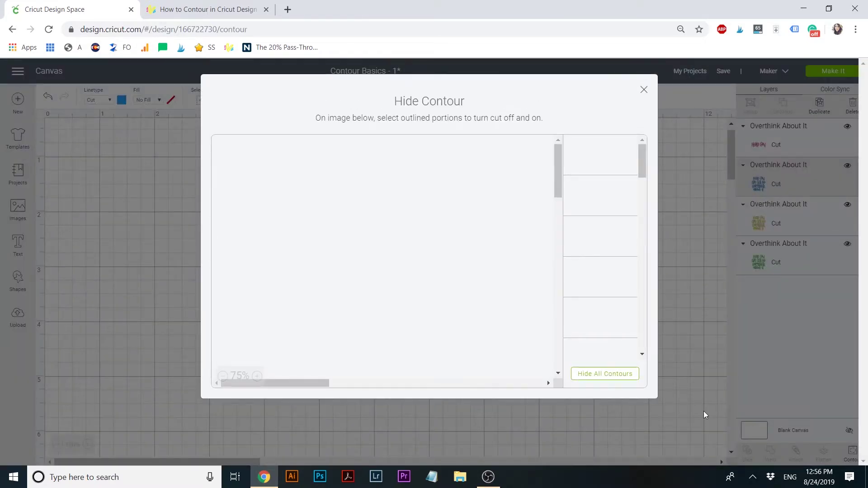
pyautogui.click(614, 376)
pyautogui.click(281, 192)
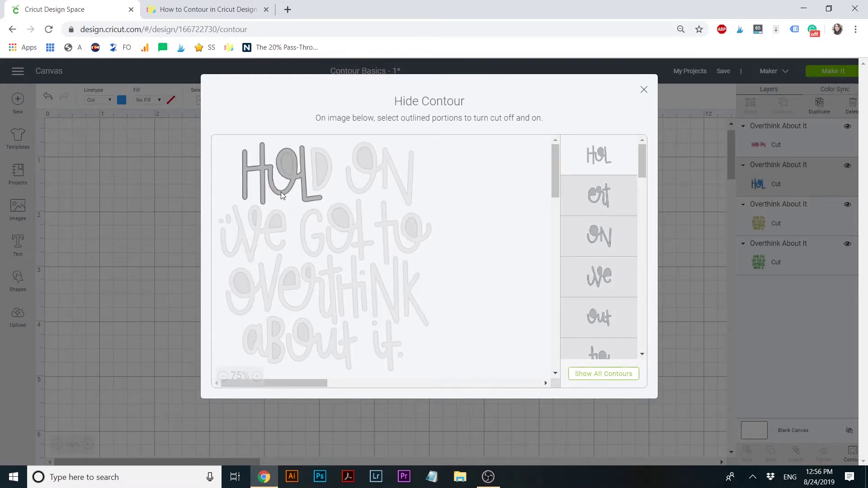
pyautogui.click(243, 237)
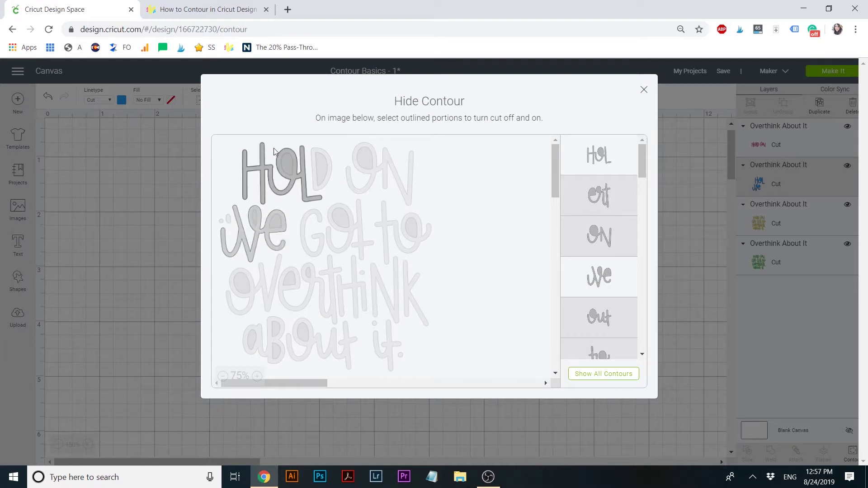
pyautogui.click(259, 161)
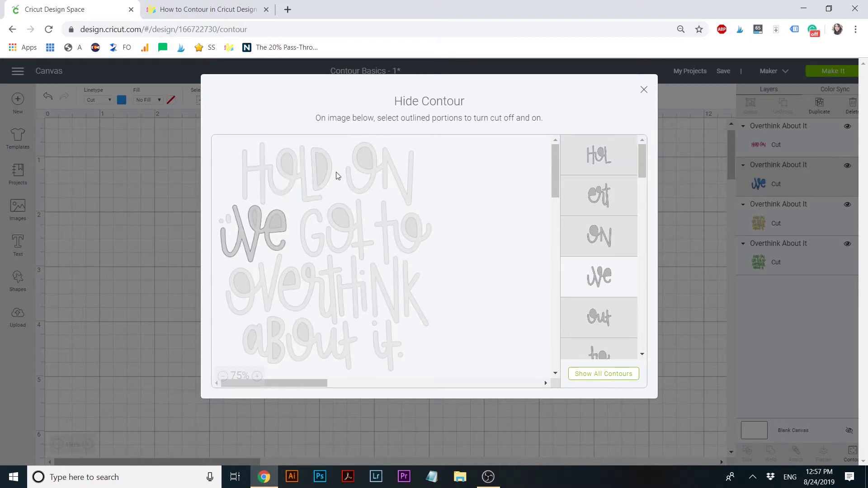
pyautogui.click(222, 222)
pyautogui.click(301, 233)
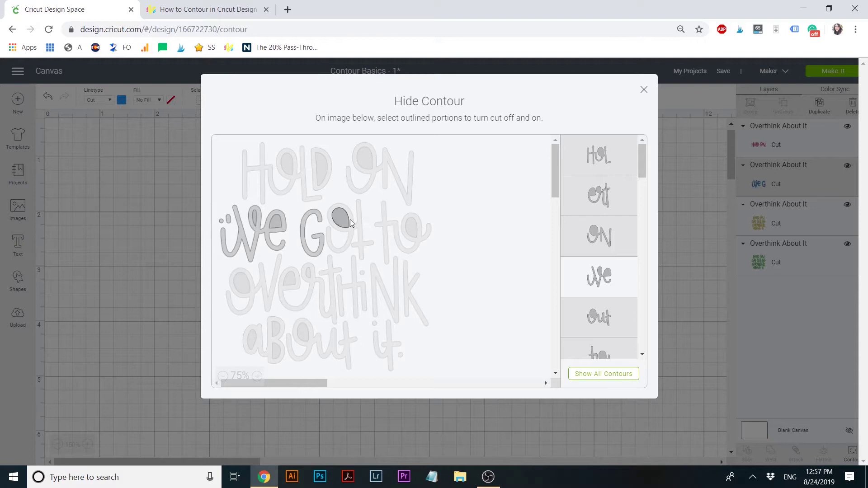
pyautogui.click(357, 223)
pyautogui.click(381, 224)
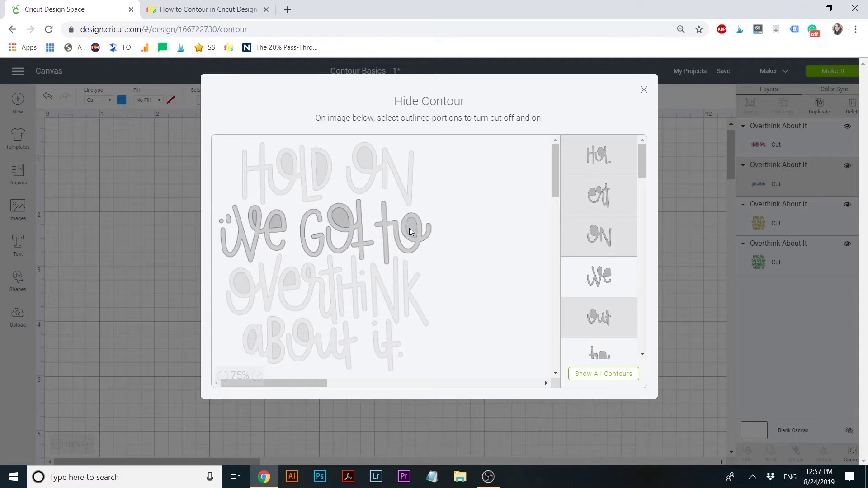
pyautogui.click(644, 90)
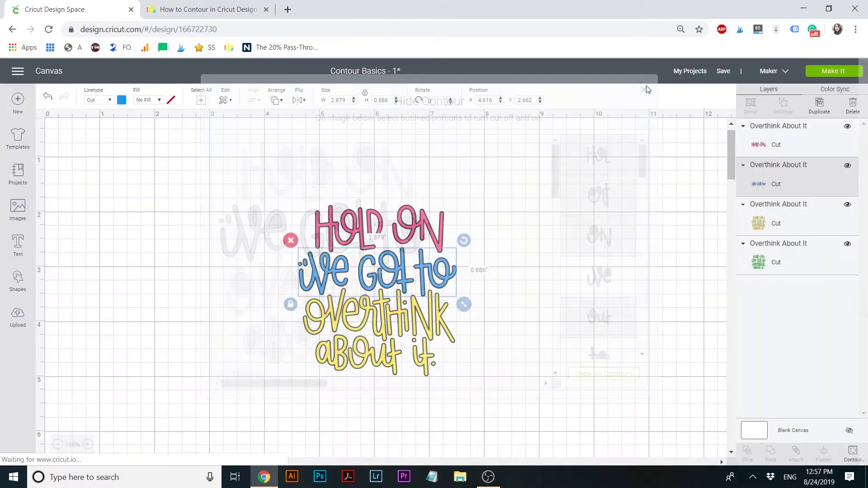
# - Use Contour on the yellow lettering to hide everything except the word "overthink"
pyautogui.click(750, 224)
pyautogui.click(853, 457)
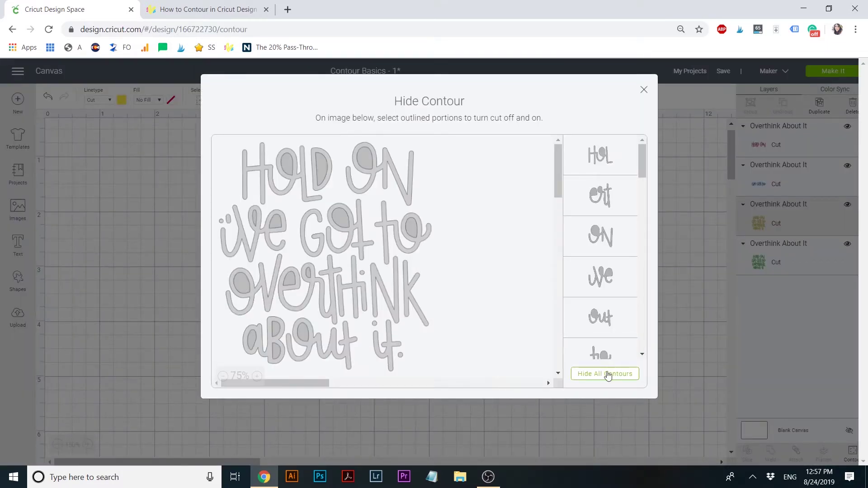
pyautogui.click(608, 376)
pyautogui.click(265, 299)
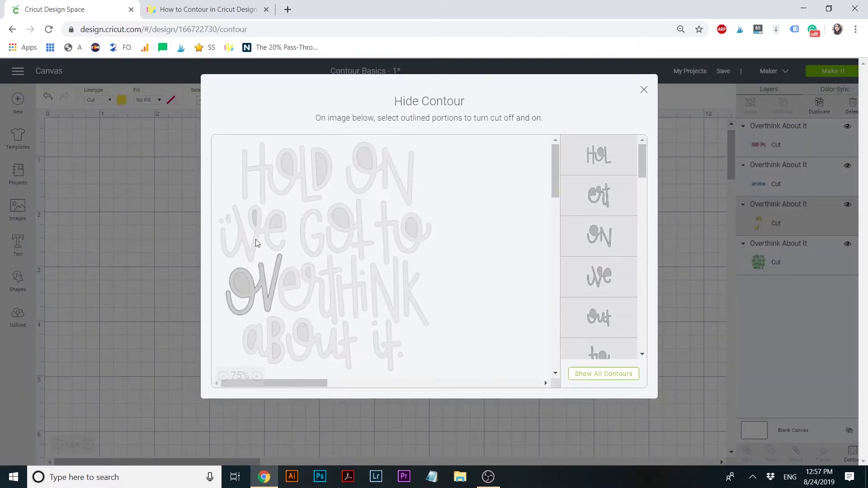
pyautogui.click(296, 280)
pyautogui.click(348, 282)
pyautogui.click(389, 289)
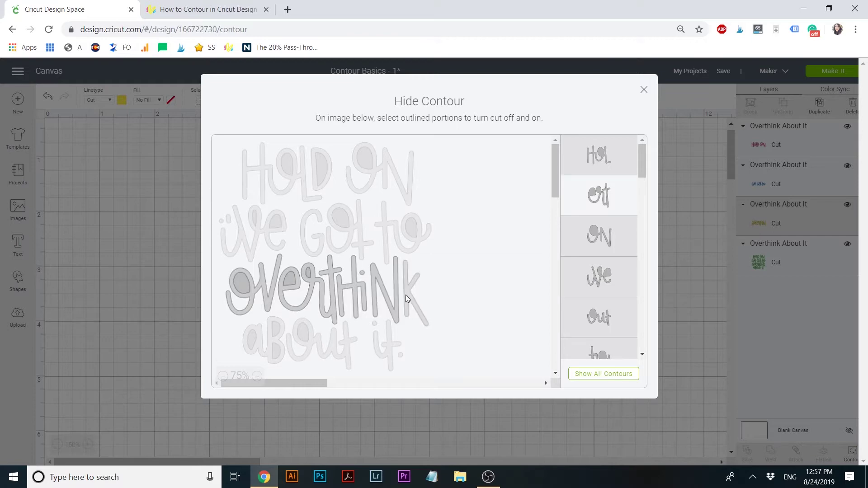
pyautogui.click(644, 89)
# - Use Contour on the green lettering to hide everything except the line "about it."
pyautogui.click(600, 298)
pyautogui.click(434, 344)
pyautogui.click(852, 452)
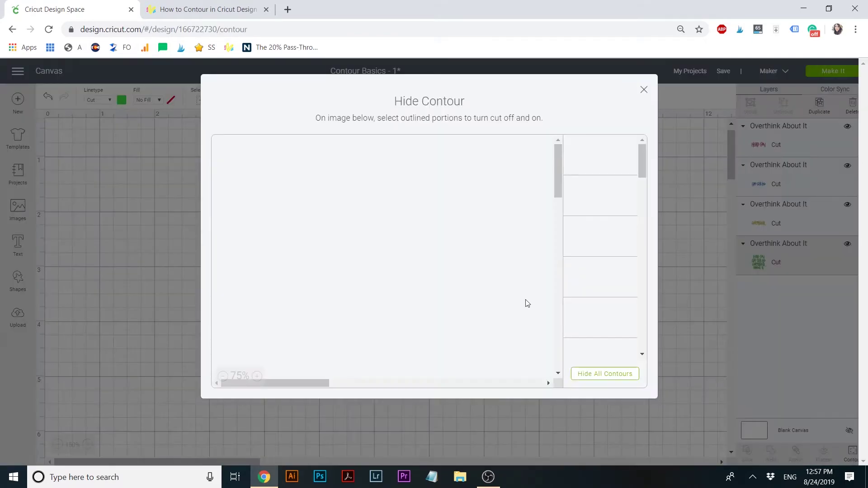
pyautogui.click(596, 374)
pyautogui.click(247, 274)
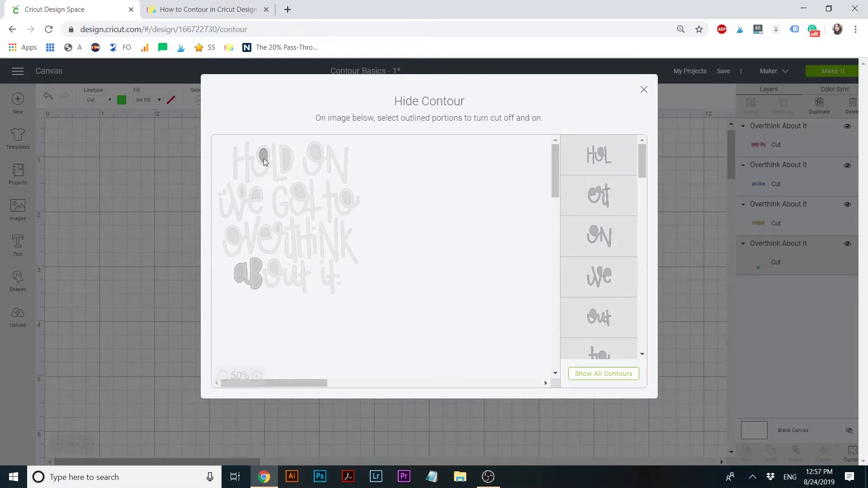
pyautogui.click(257, 376)
pyautogui.scroll(-3, 293, 300)
pyautogui.click(329, 270)
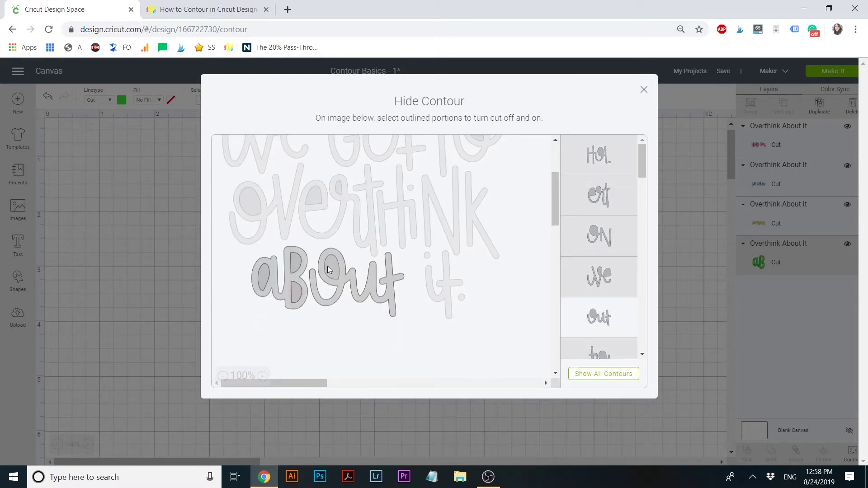
pyautogui.click(426, 258)
pyautogui.click(644, 89)
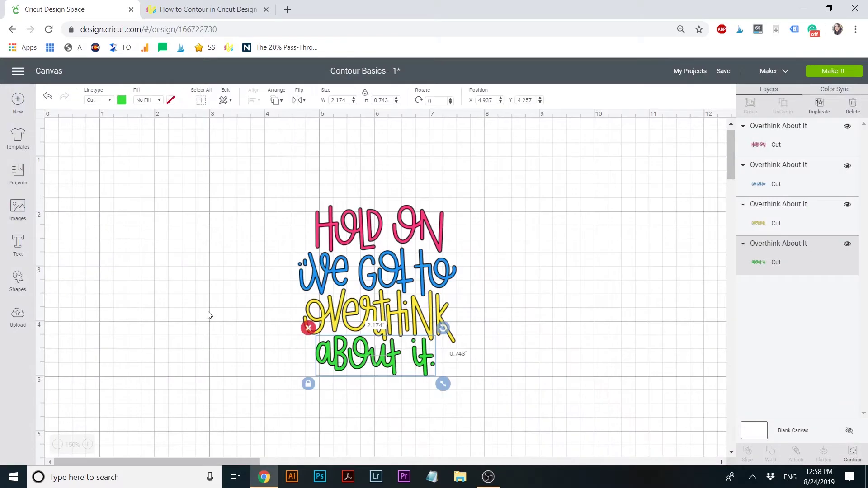
# - Enlarge the complete four-color quote to about 3.4 by 3.7 inches and move it slightly up and to the left
pyautogui.click(210, 315)
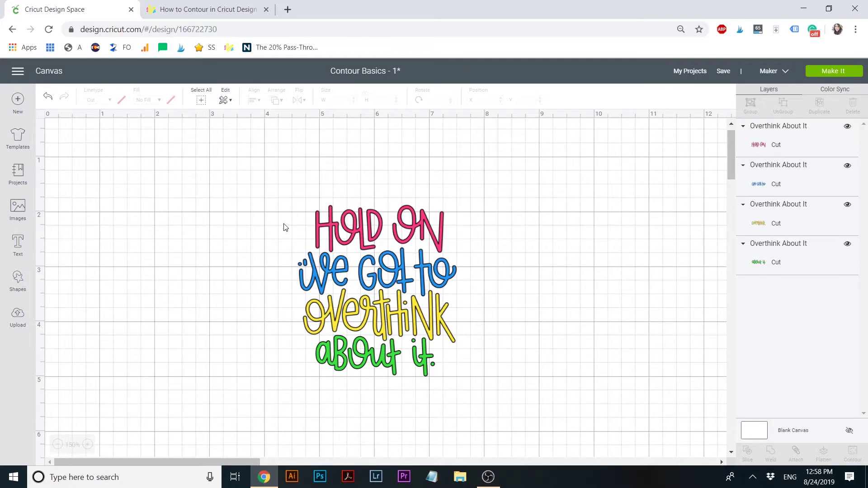
pyautogui.moveTo(284, 227); pyautogui.dragTo(494, 416)
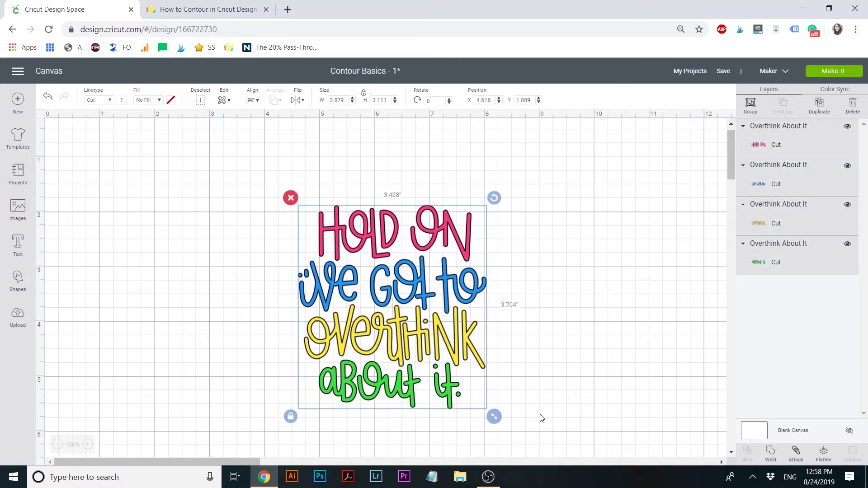
pyautogui.moveTo(425, 296); pyautogui.dragTo(403, 264)
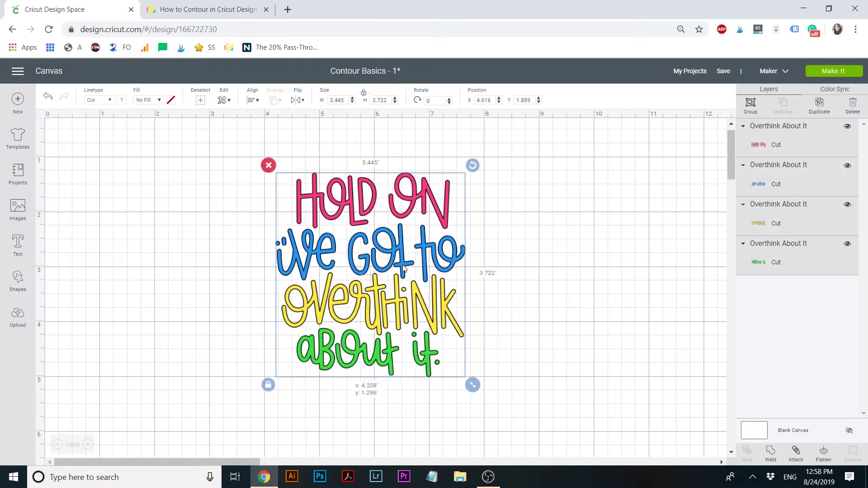
pyautogui.click(514, 284)
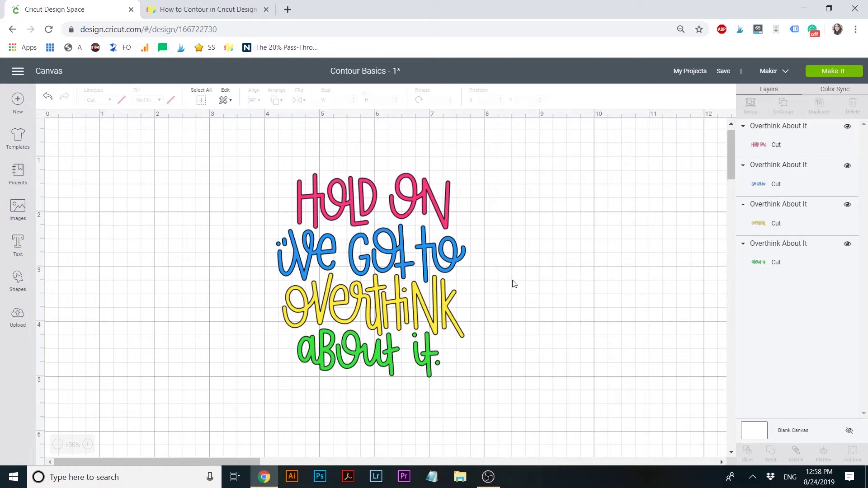
# - Clear the quote from the canvas, add the text "DAYDREAM", and move it toward the middle of the canvas
pyautogui.hotkey('ctrl', 'a')
pyautogui.press('Delete')
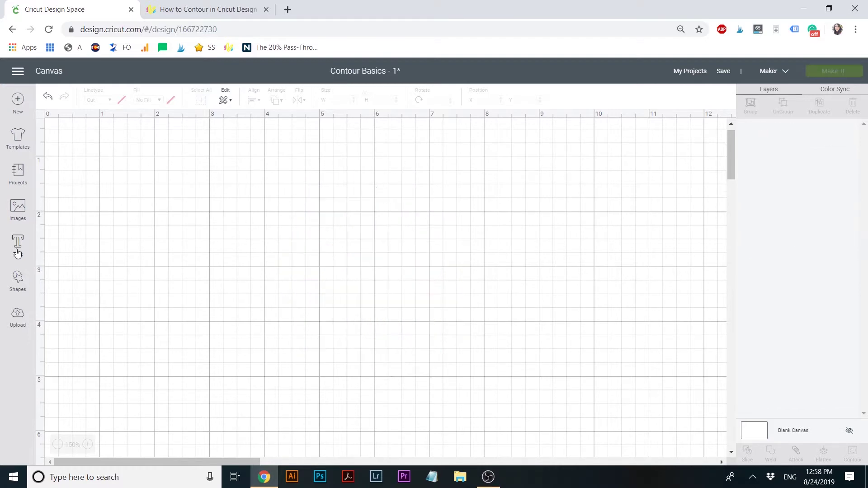
pyautogui.click(18, 244)
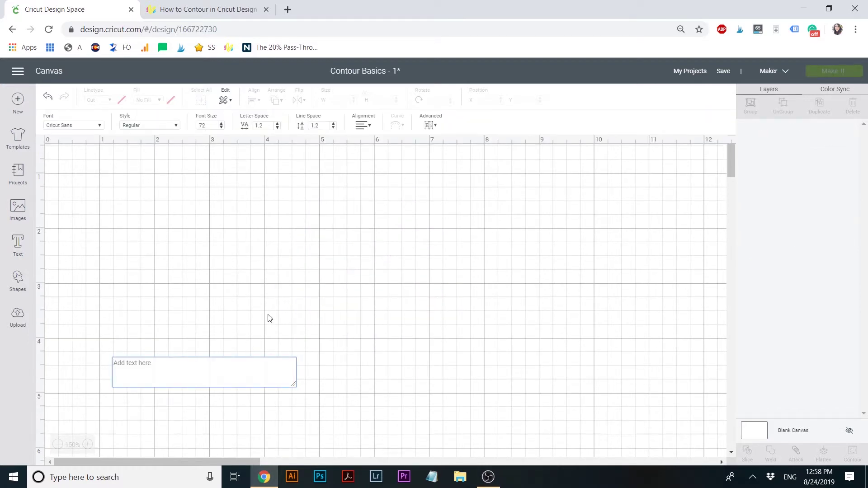
pyautogui.write('DAYDREAM')
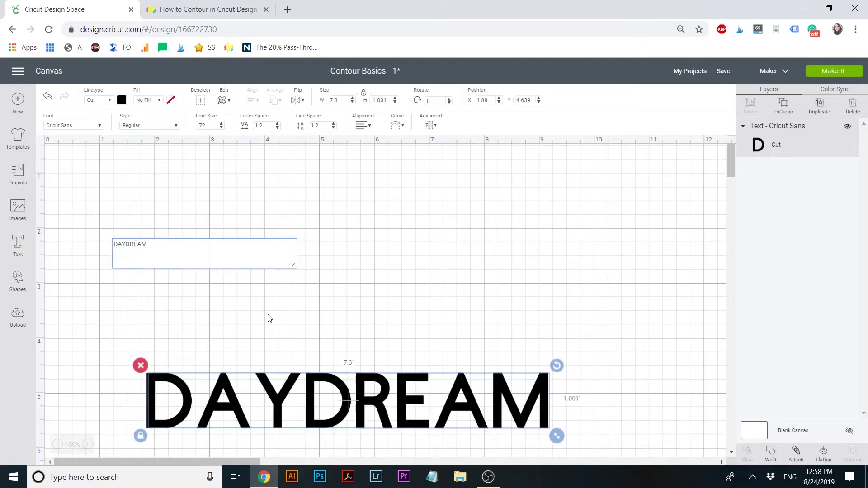
pyautogui.click(288, 383)
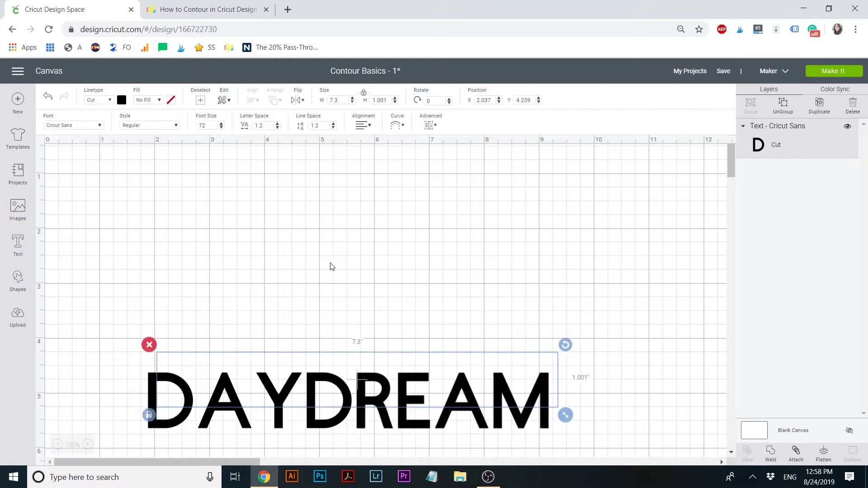
pyautogui.moveTo(379, 382); pyautogui.dragTo(400, 316)
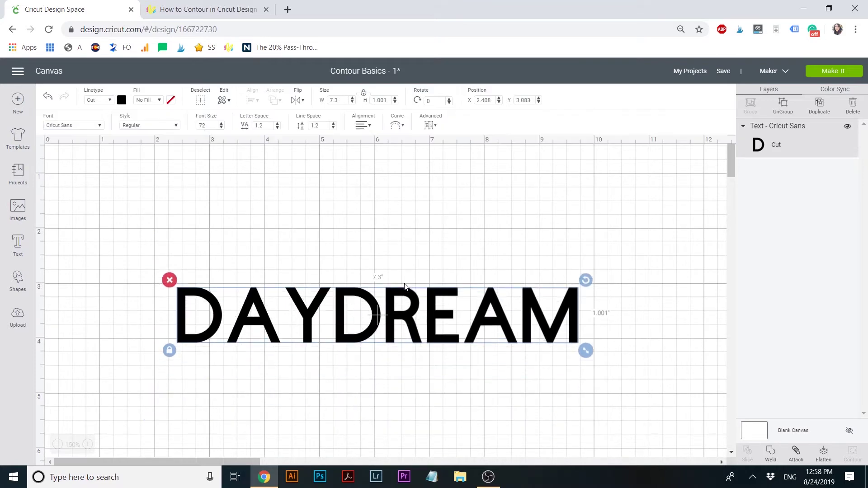
# - Try the A Child's Year font on the text and settle on A Frightful Affair
pyautogui.click(96, 129)
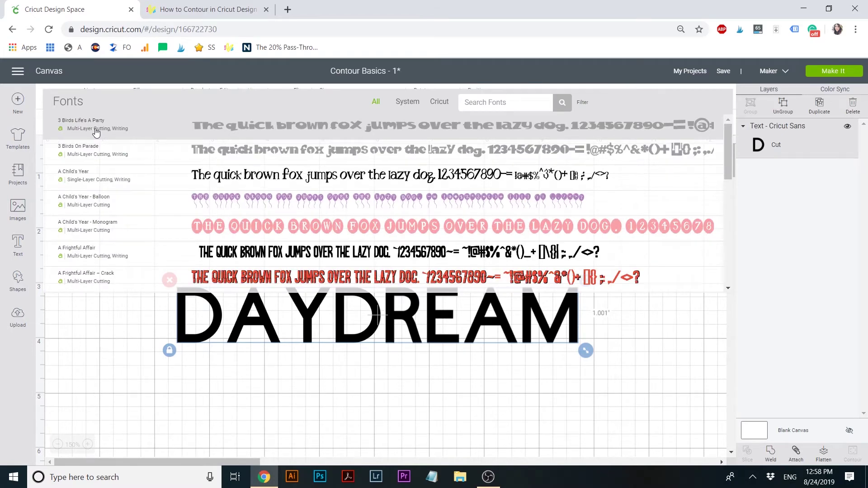
pyautogui.click(198, 176)
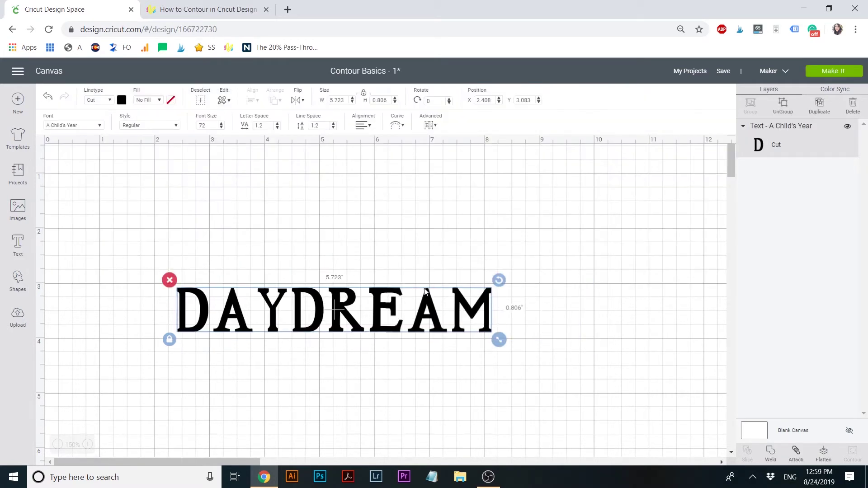
pyautogui.click(87, 129)
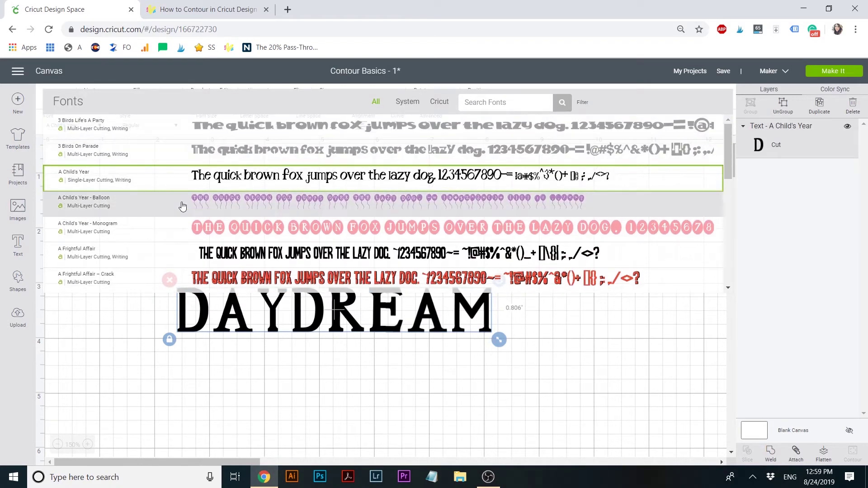
pyautogui.click(200, 251)
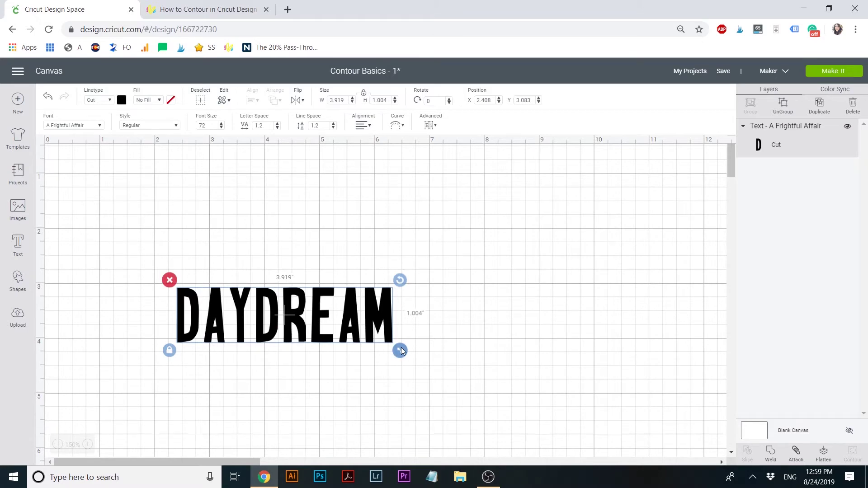
# - Enlarge the DAYDREAM text to about 6.58 inches wide and reposition it in the upper part of the canvas
pyautogui.moveTo(400, 351); pyautogui.dragTo(546, 388)
pyautogui.moveTo(502, 316); pyautogui.dragTo(508, 252)
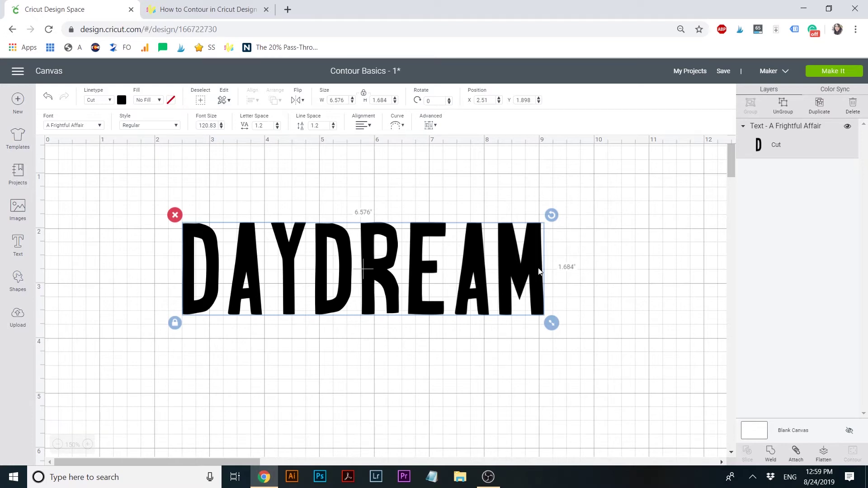
pyautogui.moveTo(539, 271); pyautogui.dragTo(538, 278)
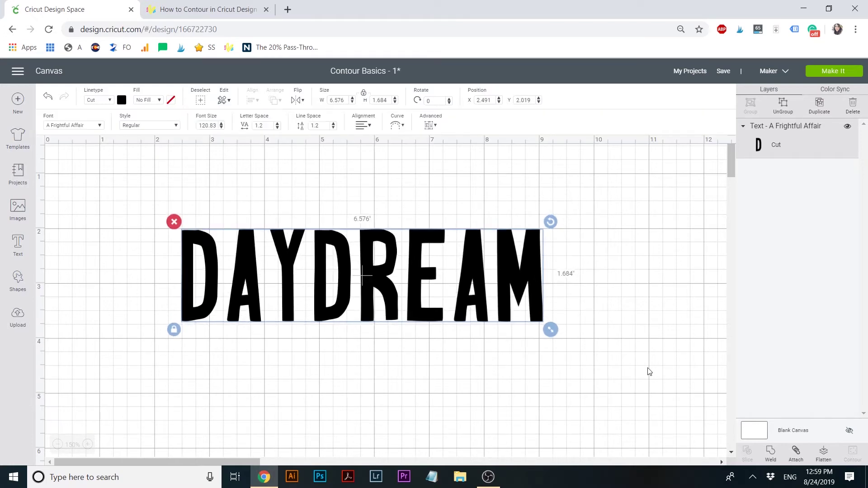
# - Weld the DAYDREAM text into one shape and use Contour to hide the inner openings of the D, A and R letters
pyautogui.click(771, 454)
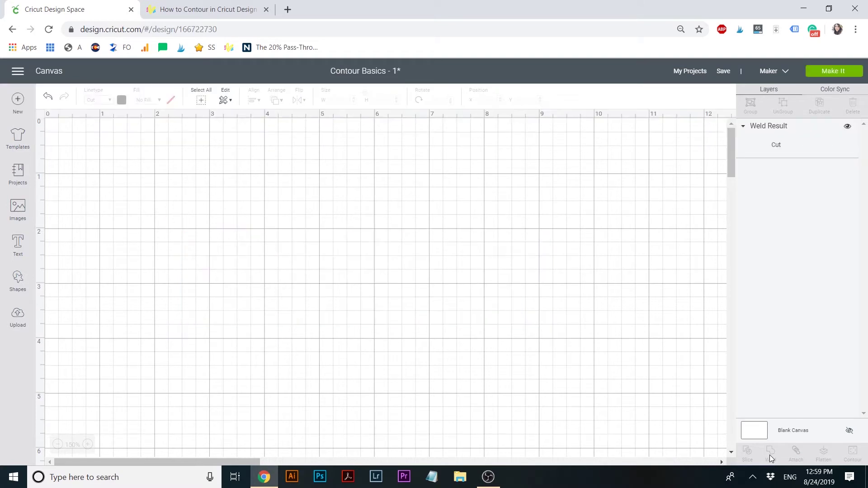
pyautogui.click(513, 277)
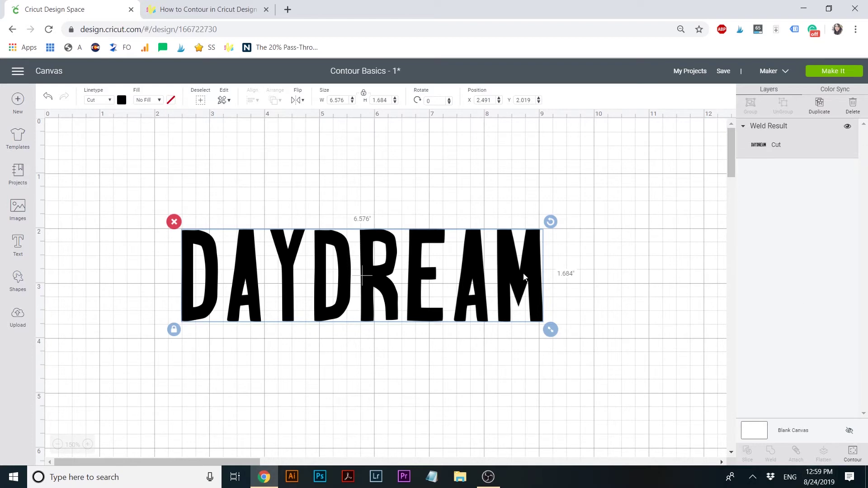
pyautogui.click(852, 452)
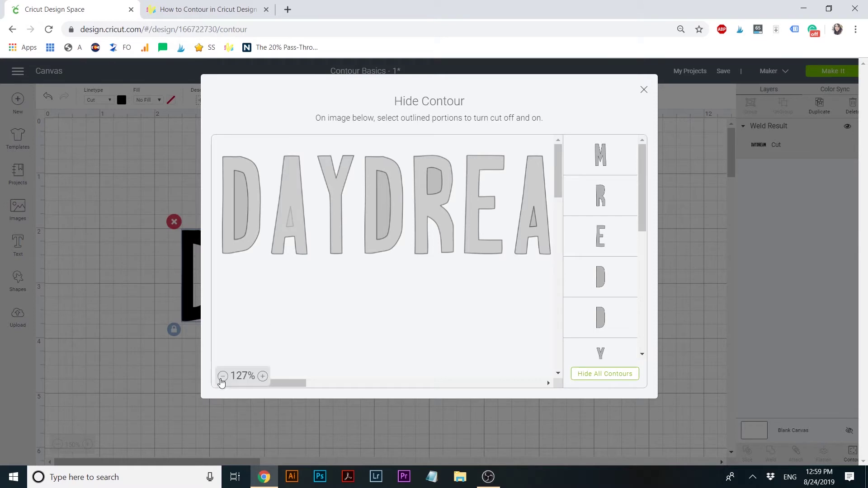
pyautogui.click(223, 377)
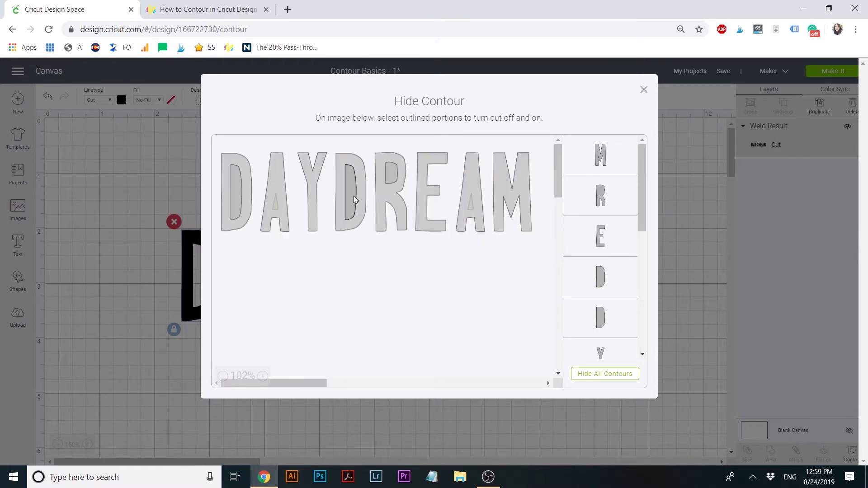
pyautogui.click(389, 171)
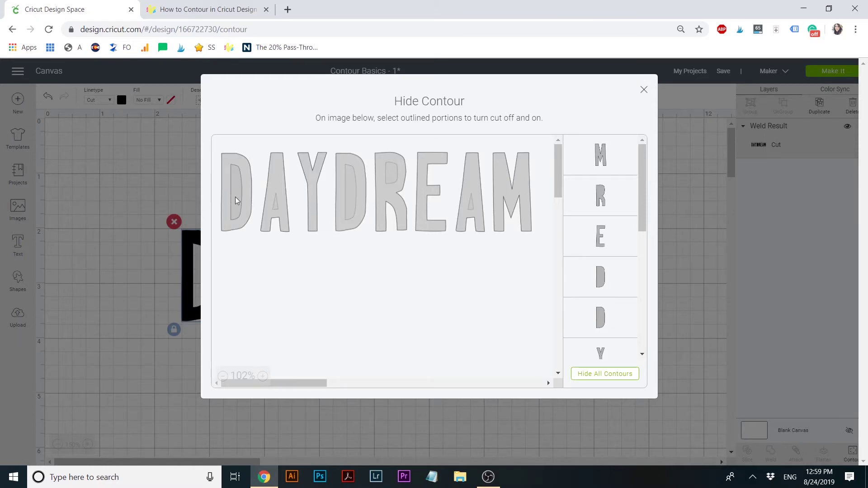
pyautogui.click(236, 200)
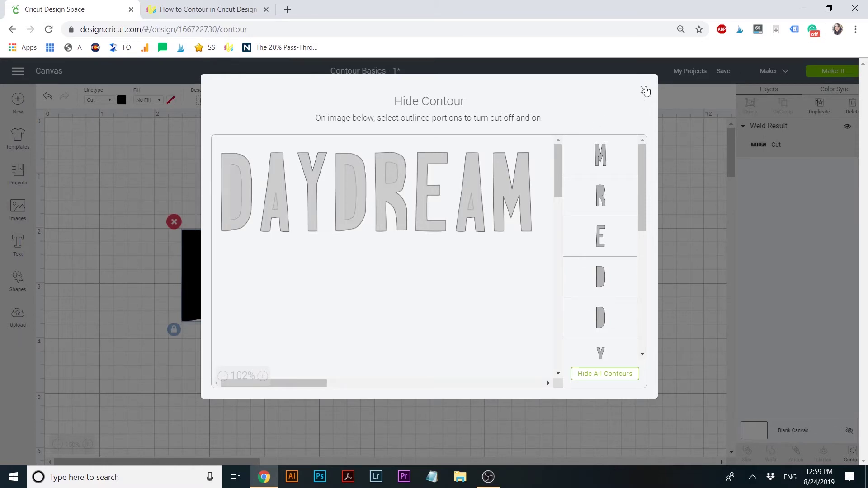
pyautogui.click(644, 90)
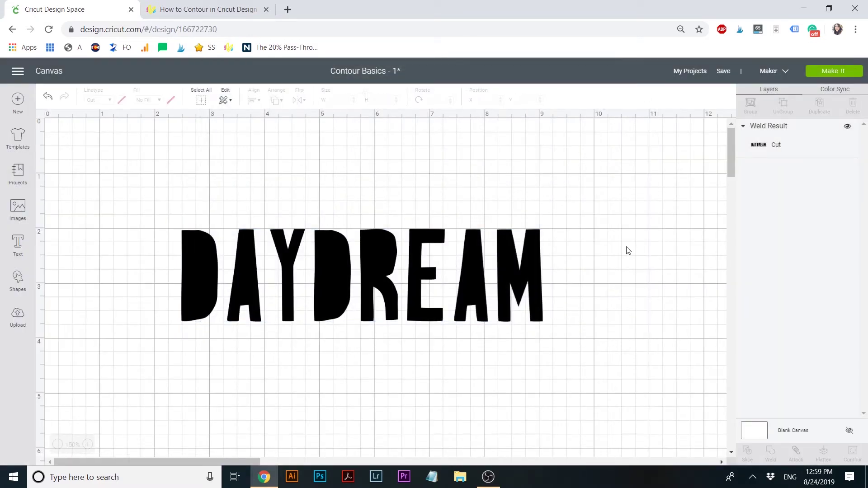
pyautogui.click(534, 284)
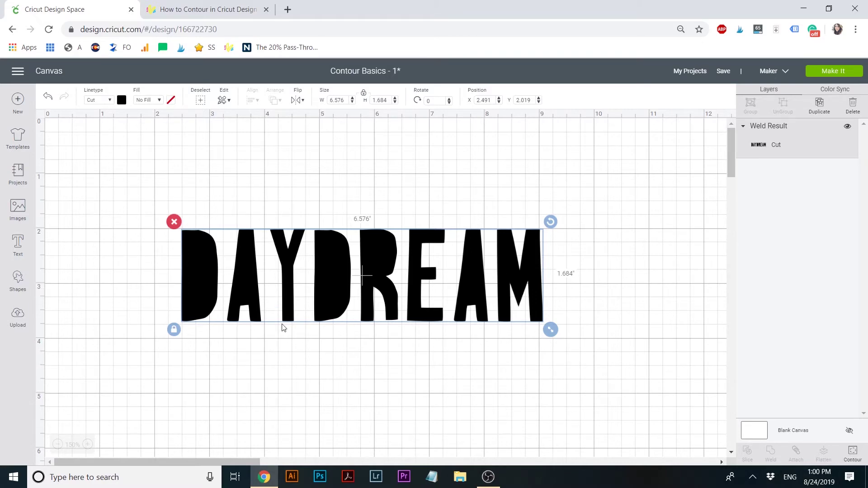
pyautogui.click(294, 366)
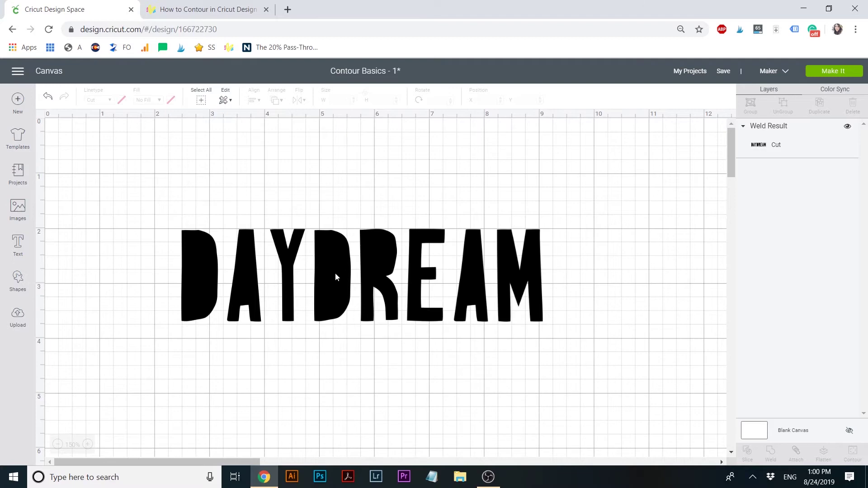
# - Move the filled DAYDREAM word to the upper edge of the canvas and duplicate it three times
pyautogui.click(521, 285)
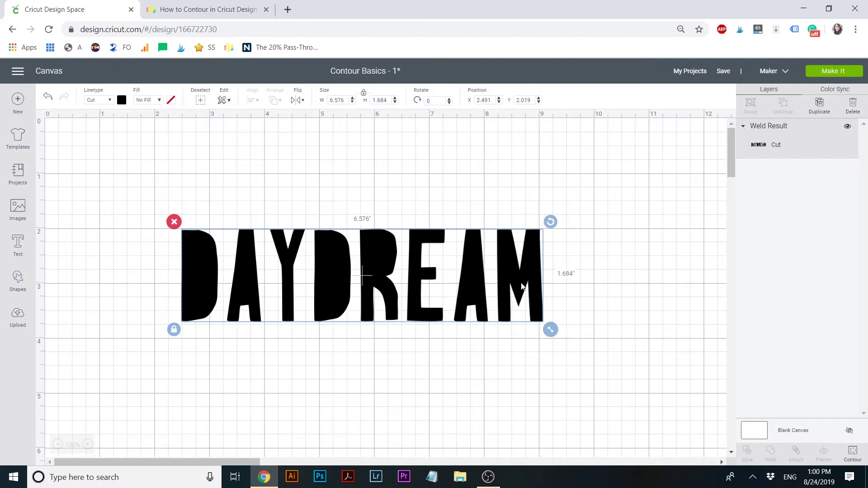
pyautogui.moveTo(508, 239); pyautogui.dragTo(506, 178)
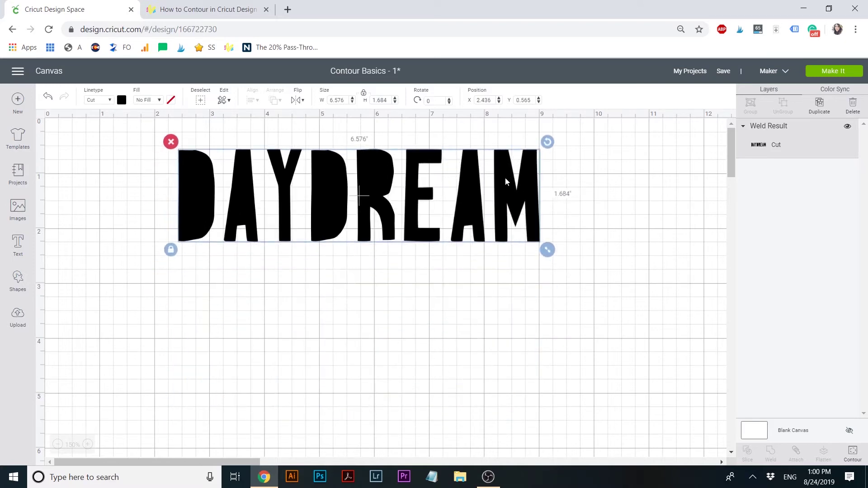
pyautogui.click(824, 107)
pyautogui.click(823, 107)
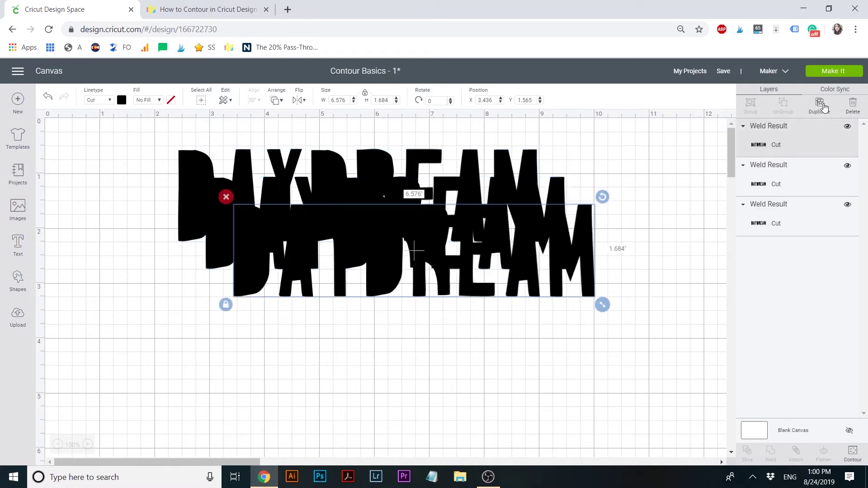
pyautogui.click(823, 108)
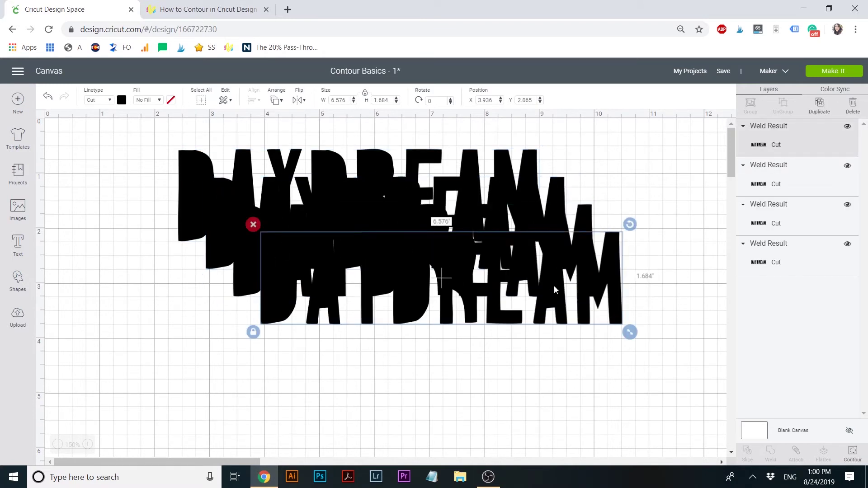
# - Spread the overlapping DAYDREAM copies apart into a vertical stack of four separate rows
pyautogui.moveTo(554, 292); pyautogui.dragTo(475, 414)
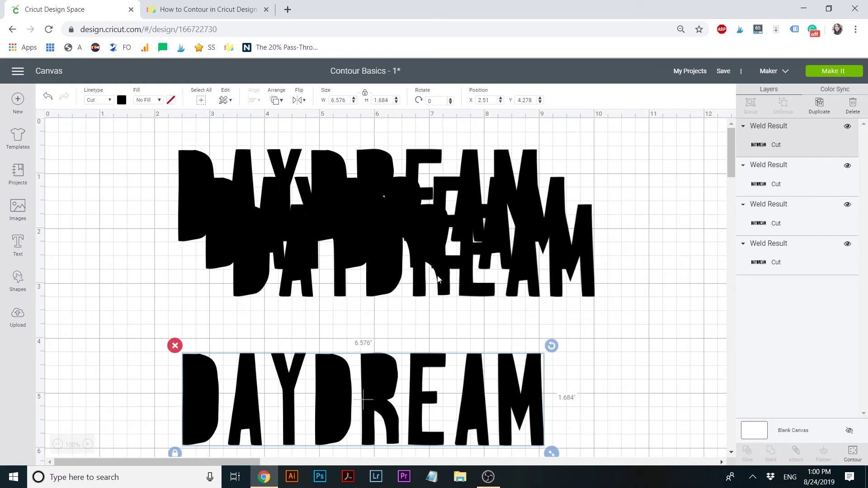
pyautogui.moveTo(437, 277); pyautogui.dragTo(387, 322)
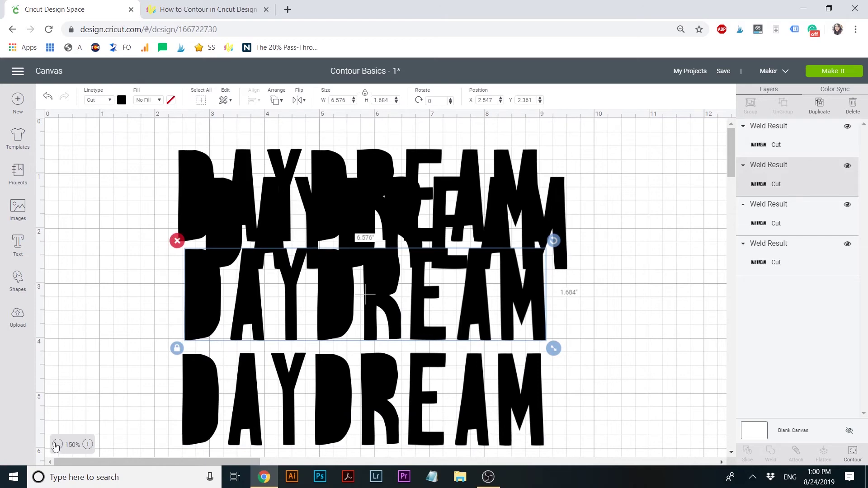
pyautogui.click(57, 445)
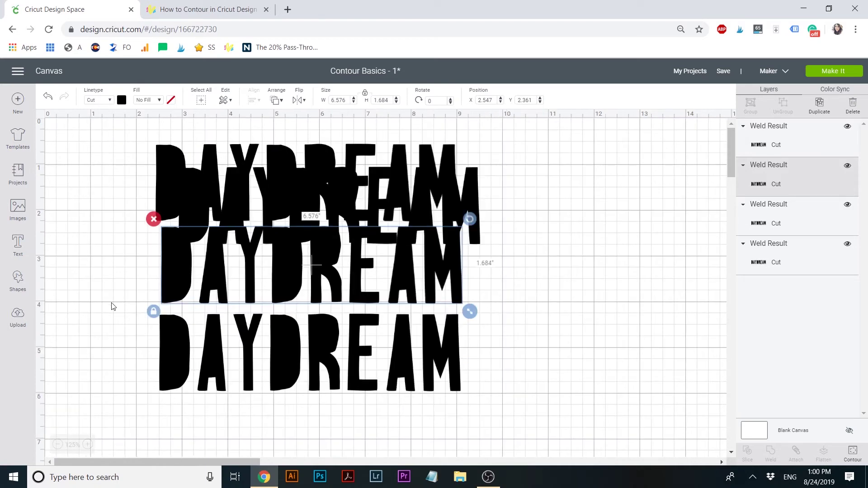
pyautogui.click(119, 158)
pyautogui.moveTo(238, 198); pyautogui.dragTo(220, 432)
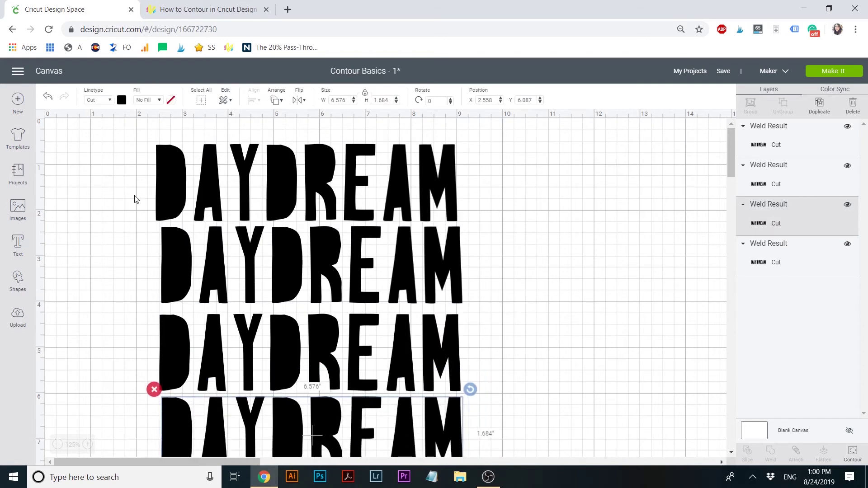
# - Shrink all four DAYDREAM rows together to about 4.93 inches wide
pyautogui.moveTo(135, 195); pyautogui.dragTo(312, 446)
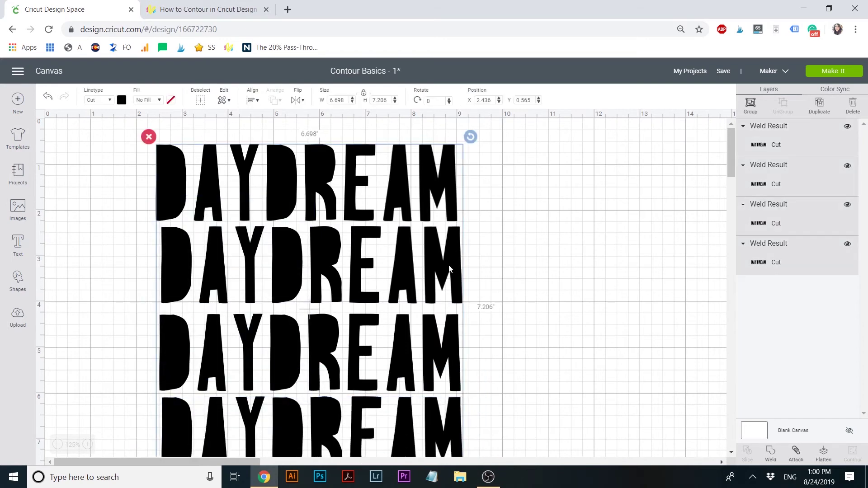
pyautogui.scroll(-2, 449, 265)
pyautogui.moveTo(463, 385); pyautogui.dragTo(384, 297)
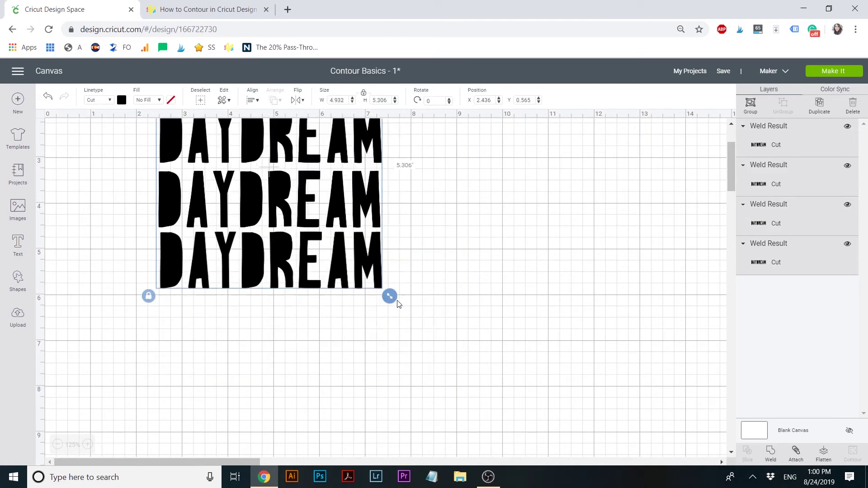
pyautogui.scroll(2, 398, 303)
pyautogui.click(447, 291)
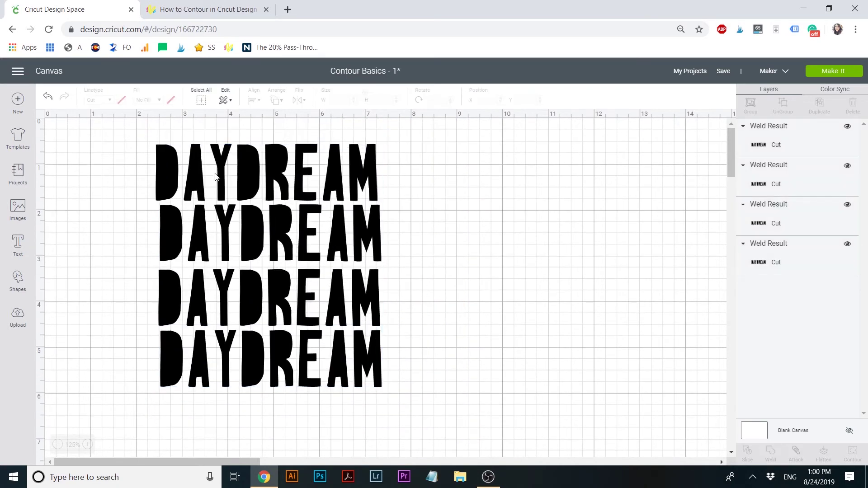
# - Color the first DAYDREAM row purple, the second yellow and the third red, leaving the fourth black
pyautogui.click(194, 179)
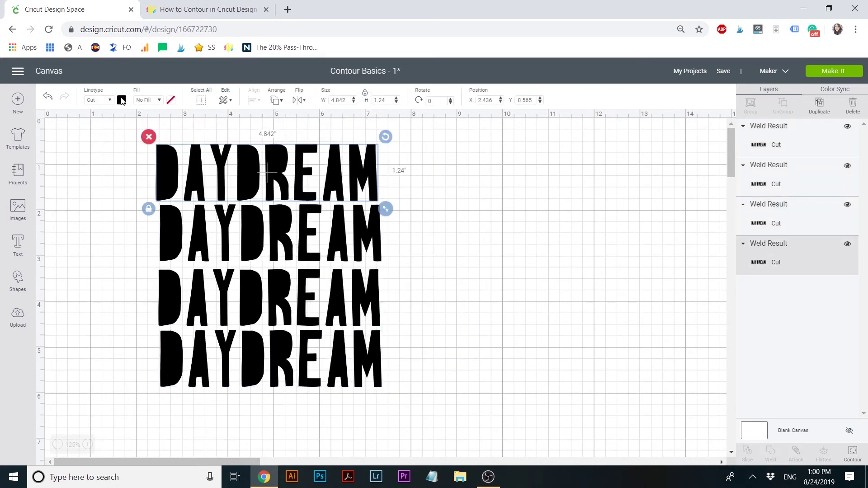
pyautogui.click(122, 100)
pyautogui.click(145, 170)
pyautogui.click(294, 232)
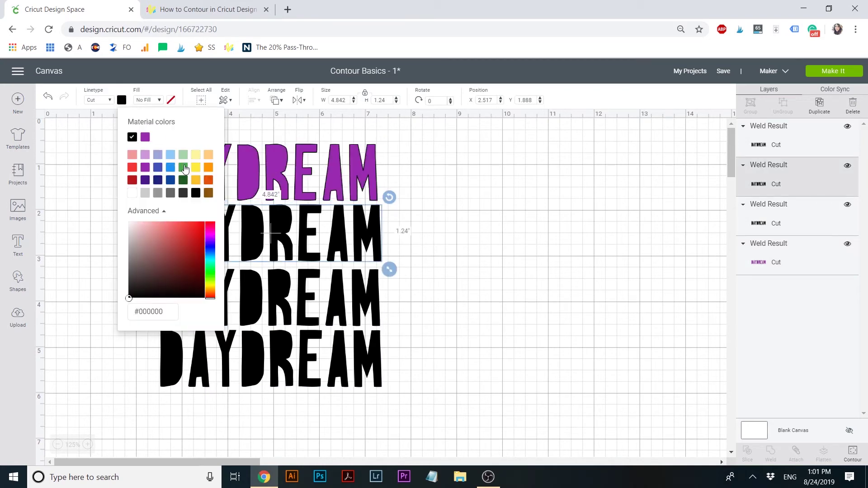
pyautogui.click(183, 167)
pyautogui.click(121, 100)
pyautogui.click(122, 100)
pyautogui.click(168, 172)
pyautogui.click(263, 401)
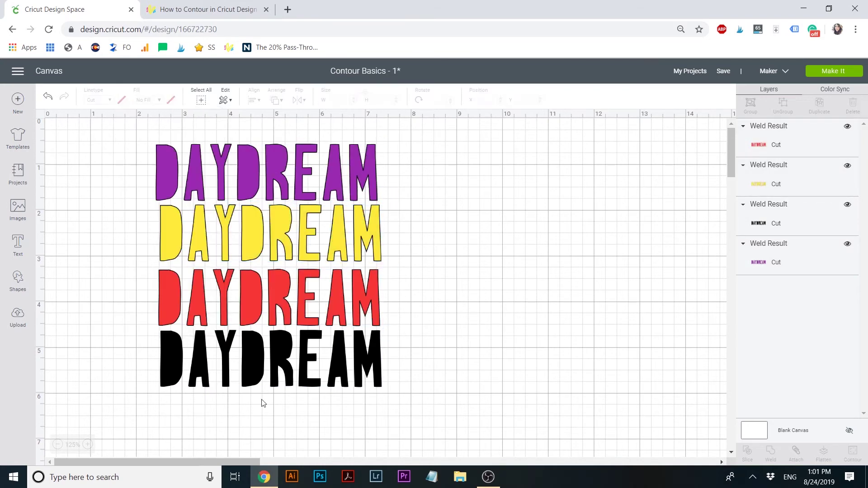
# - Center-align all four DAYDREAM copies exactly on top of each other and place the stack near the middle of the canvas
pyautogui.click(201, 100)
pyautogui.click(252, 100)
pyautogui.click(281, 216)
# - Use Contour to keep only the first A in the red copy and only the second D in the yellow copy
pyautogui.click(776, 144)
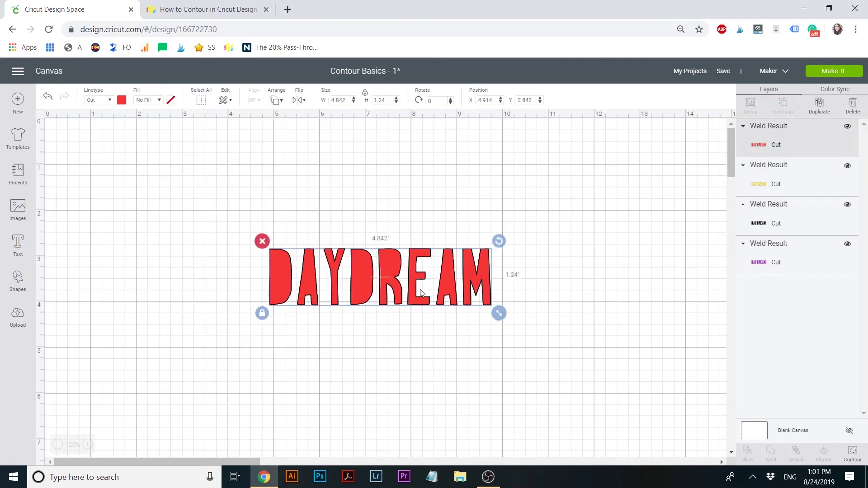
pyautogui.click(853, 452)
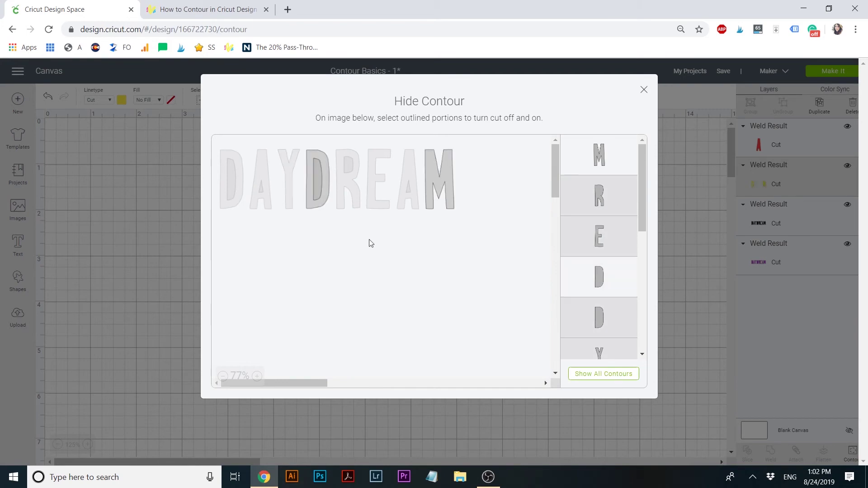
pyautogui.click(643, 90)
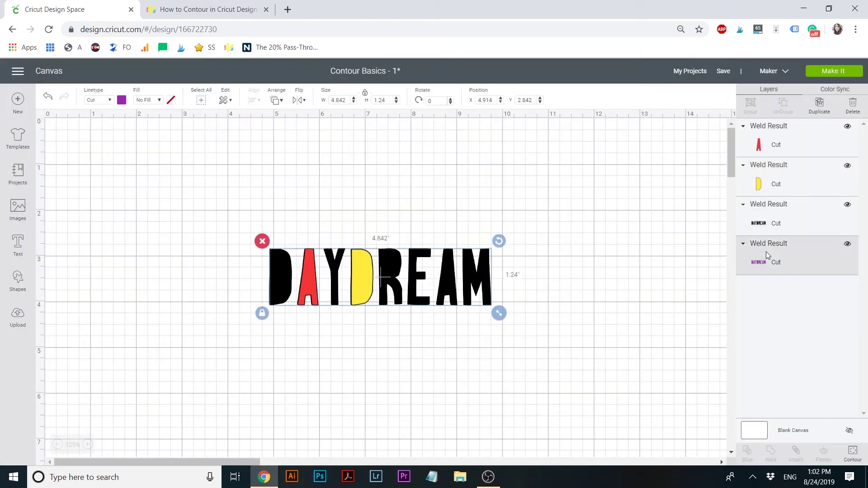
# - Contour the purple copy down to the letter E and arrange it above the black copy
pyautogui.click(853, 452)
pyautogui.moveTo(286, 379); pyautogui.dragTo(322, 380)
pyautogui.click(330, 234)
pyautogui.click(643, 93)
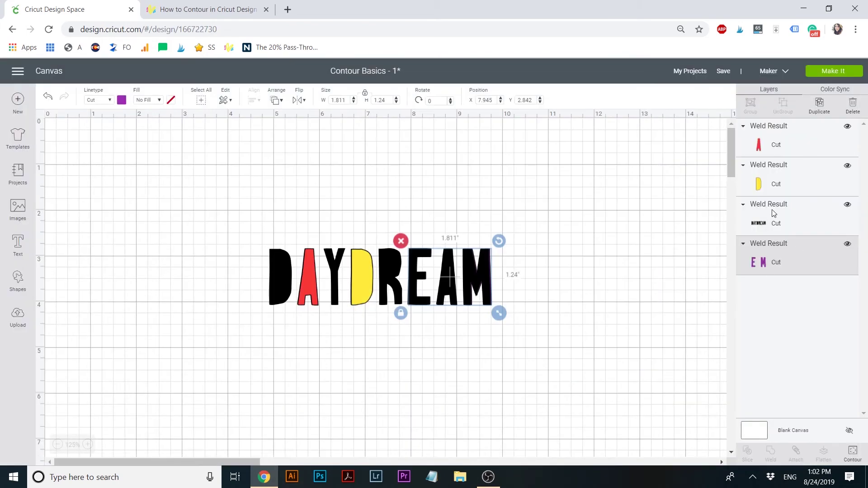
pyautogui.click(852, 453)
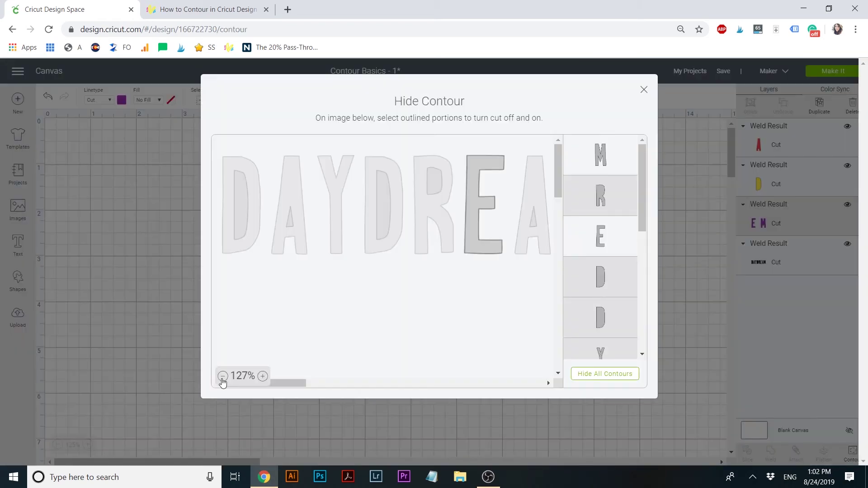
pyautogui.click(222, 378)
pyautogui.click(223, 377)
pyautogui.click(223, 377)
pyautogui.click(368, 167)
pyautogui.click(644, 90)
# - Use Contour to turn the M back on in the red layer alongside its A
pyautogui.click(483, 280)
pyautogui.click(758, 145)
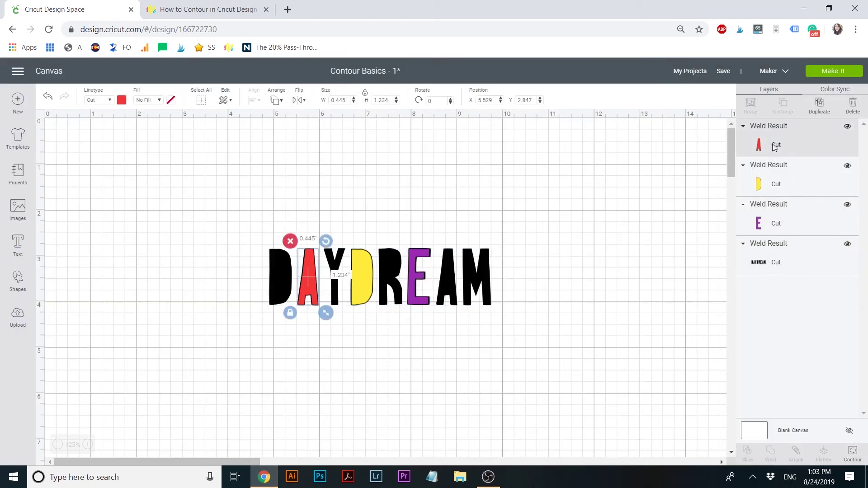
pyautogui.click(852, 452)
pyautogui.click(508, 194)
pyautogui.click(644, 89)
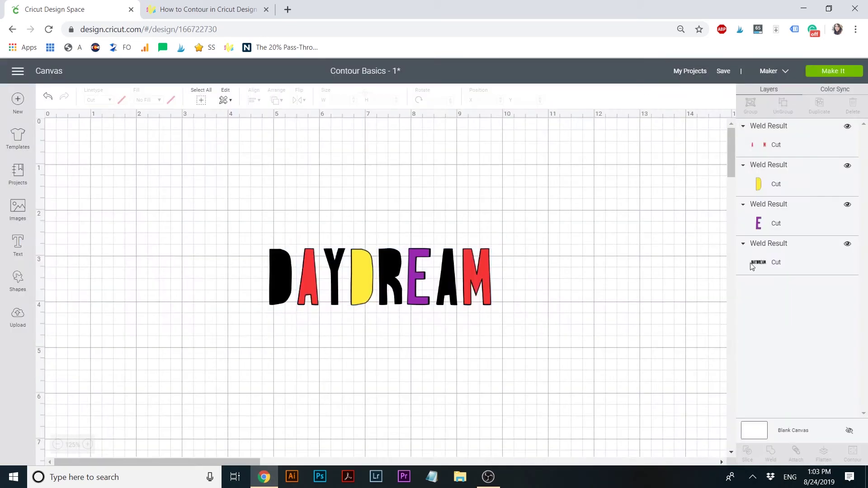
# - Use Contour to hide the first A, the second D, the E and the M in the black copy
pyautogui.click(778, 260)
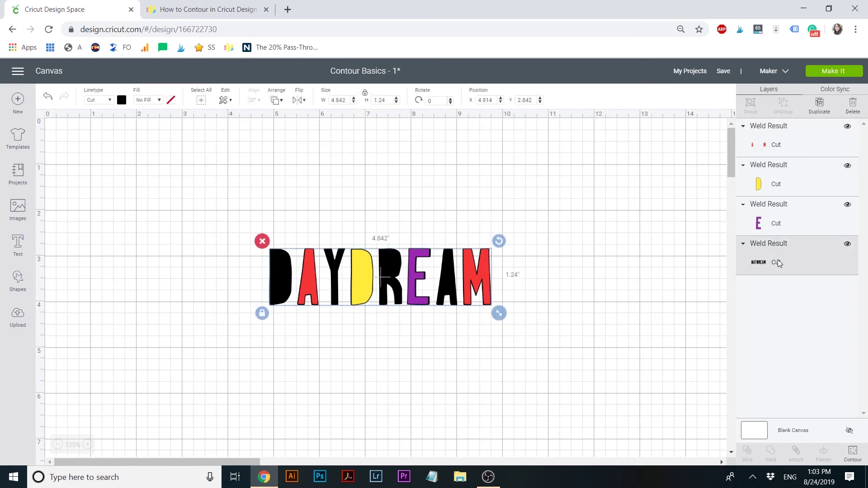
pyautogui.click(856, 461)
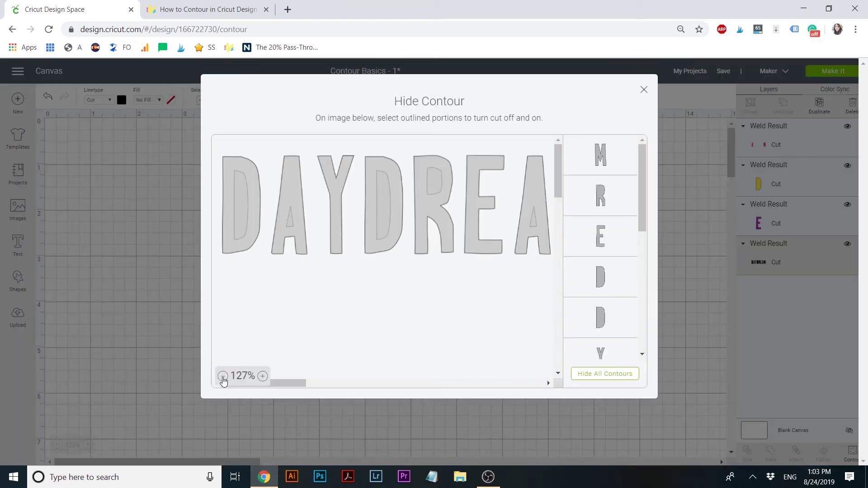
pyautogui.click(223, 377)
pyautogui.click(223, 377)
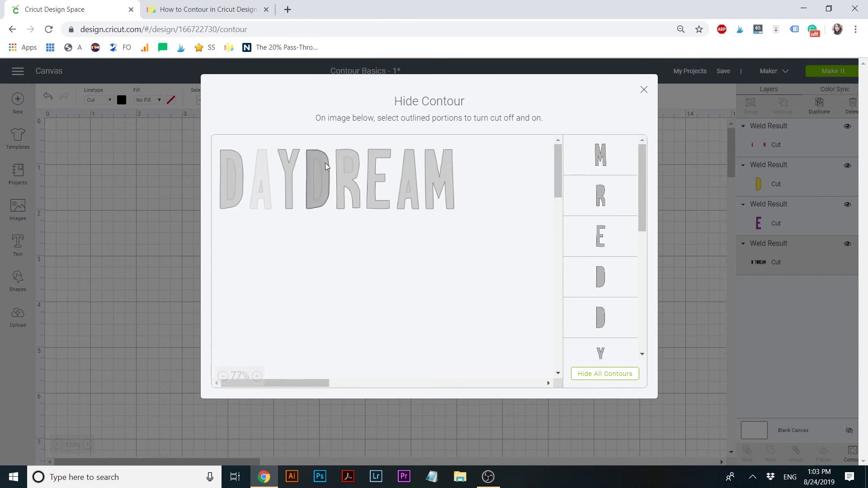
pyautogui.click(318, 177)
pyautogui.click(377, 174)
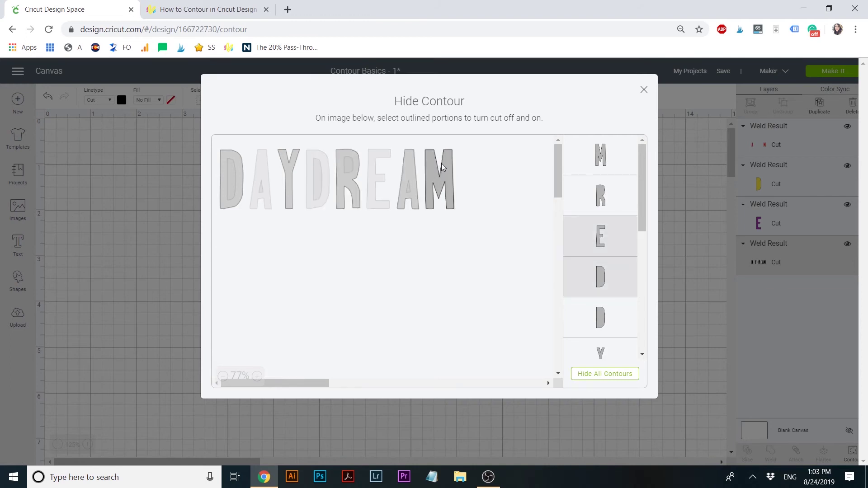
pyautogui.click(446, 171)
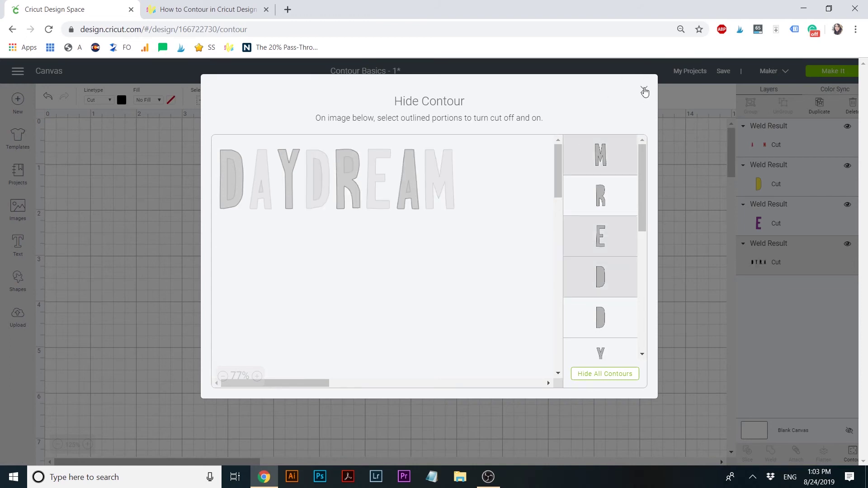
pyautogui.click(643, 89)
# - Enlarge all the colored DAYDREAM layers together to about 8.7 inches wide and keep the word near the middle of the canvas
pyautogui.click(198, 329)
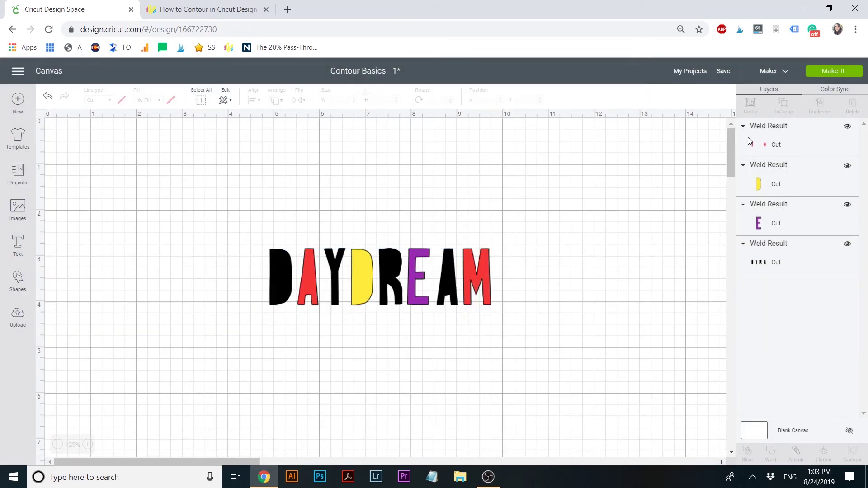
pyautogui.click(484, 294)
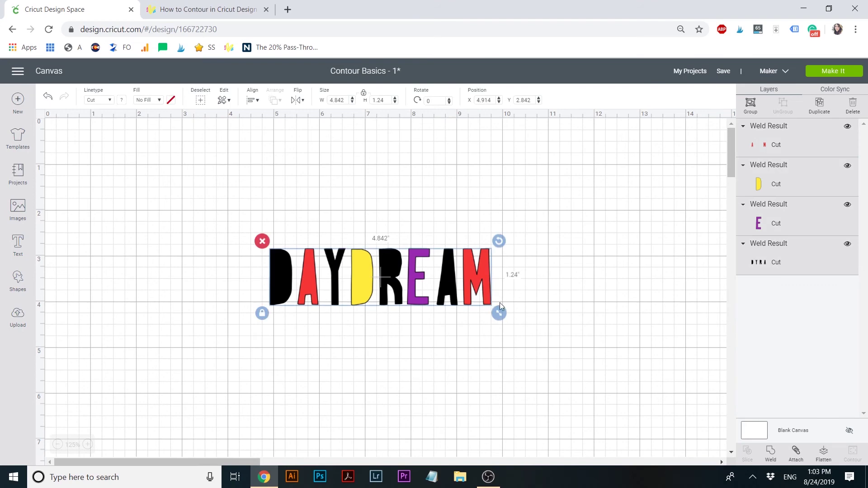
pyautogui.moveTo(500, 309); pyautogui.dragTo(670, 378)
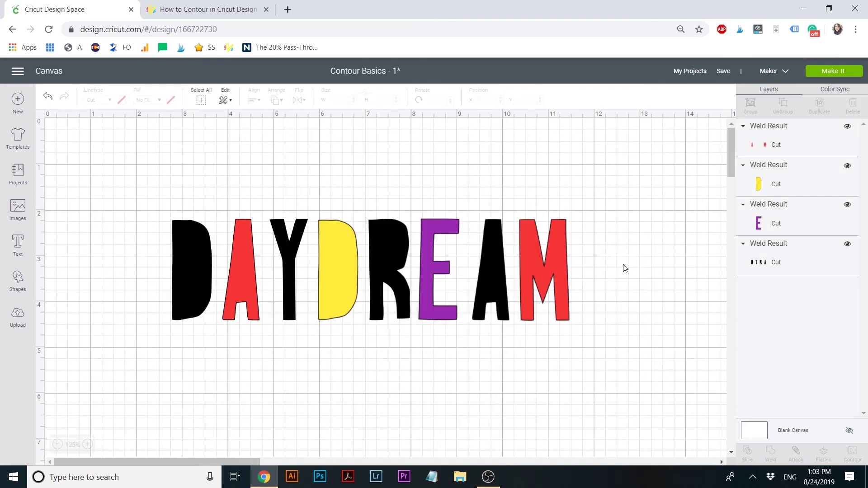